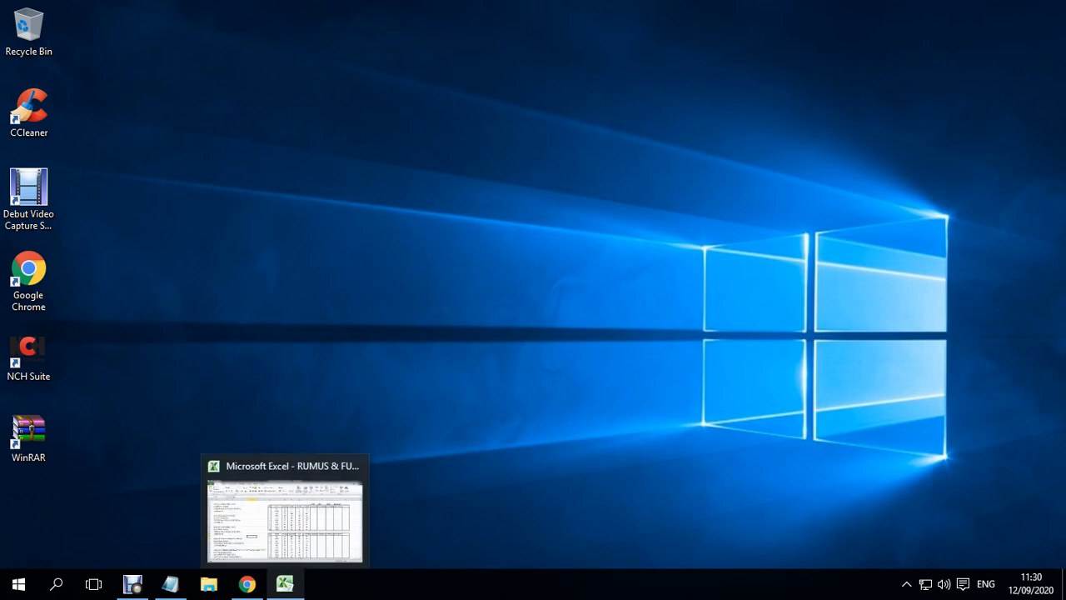
- Switch to the RUMUS & FUNGSI EXCEL LANJUTAN workbook in Excel and examine the SUM heading and its general form in B2:B4
click(285, 584)
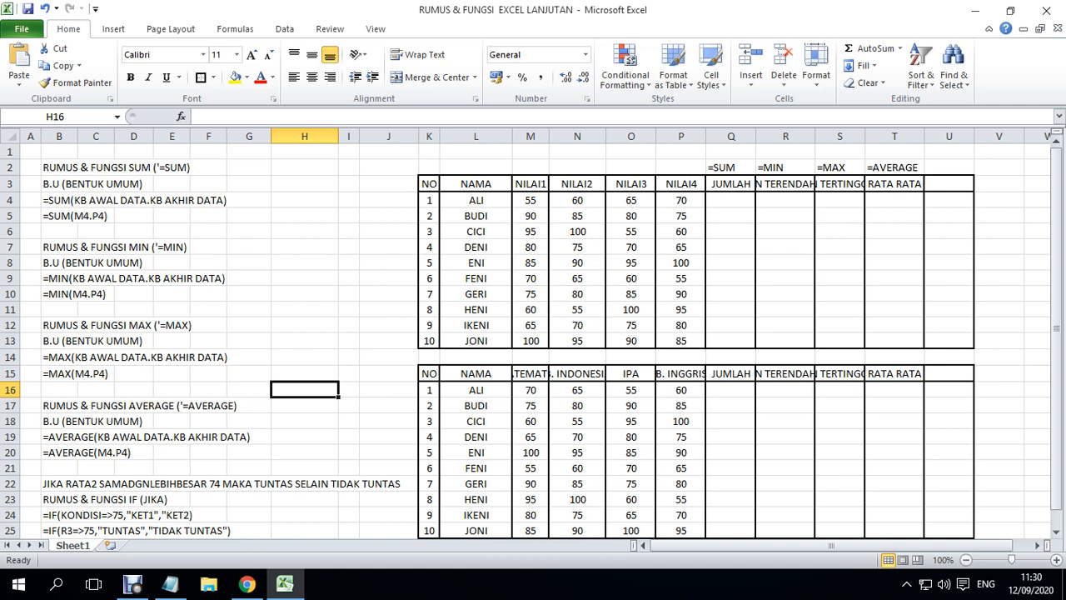
click(59, 168)
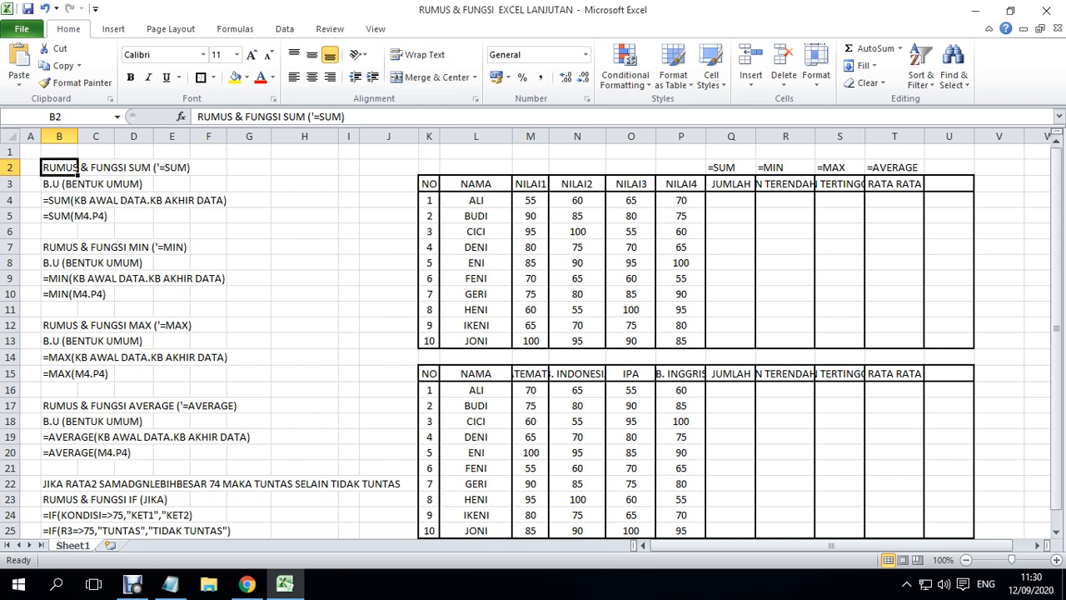
key(Down)
key(Down)
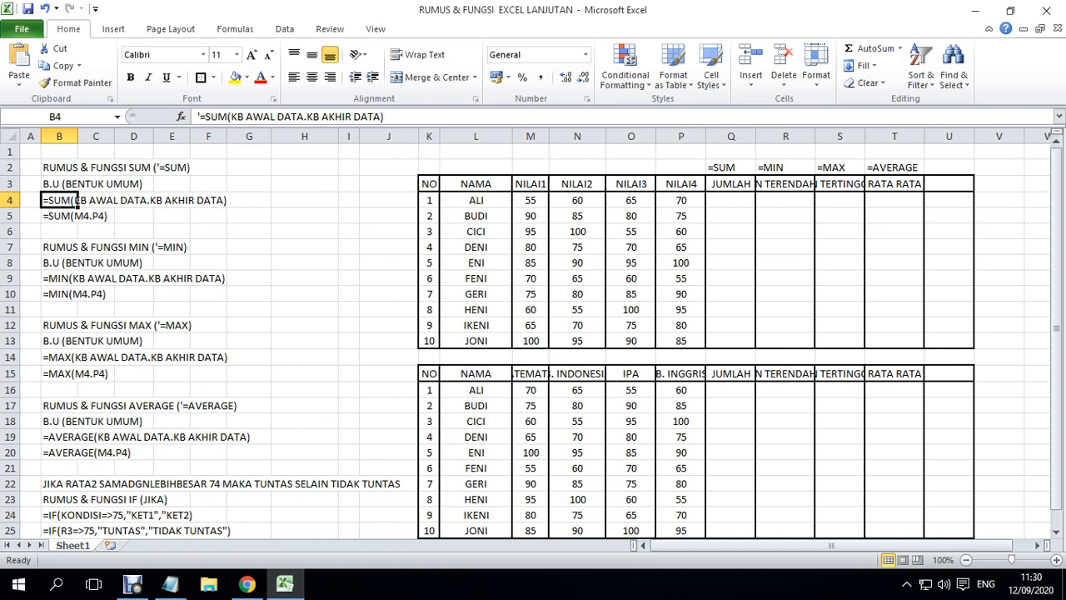
key(Up)
key(Up)
key(Down)
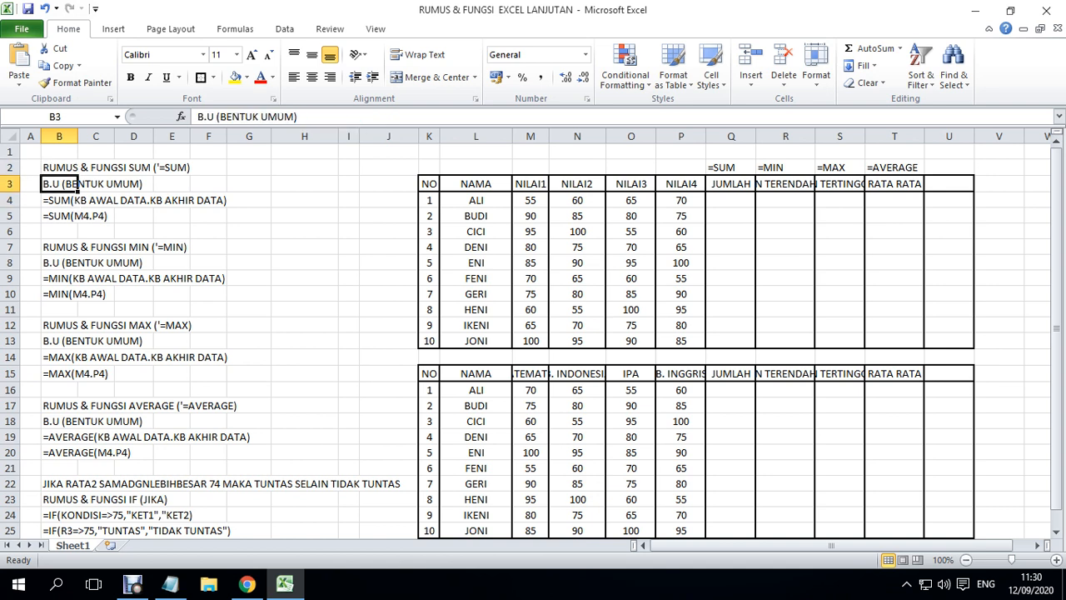
key(Down)
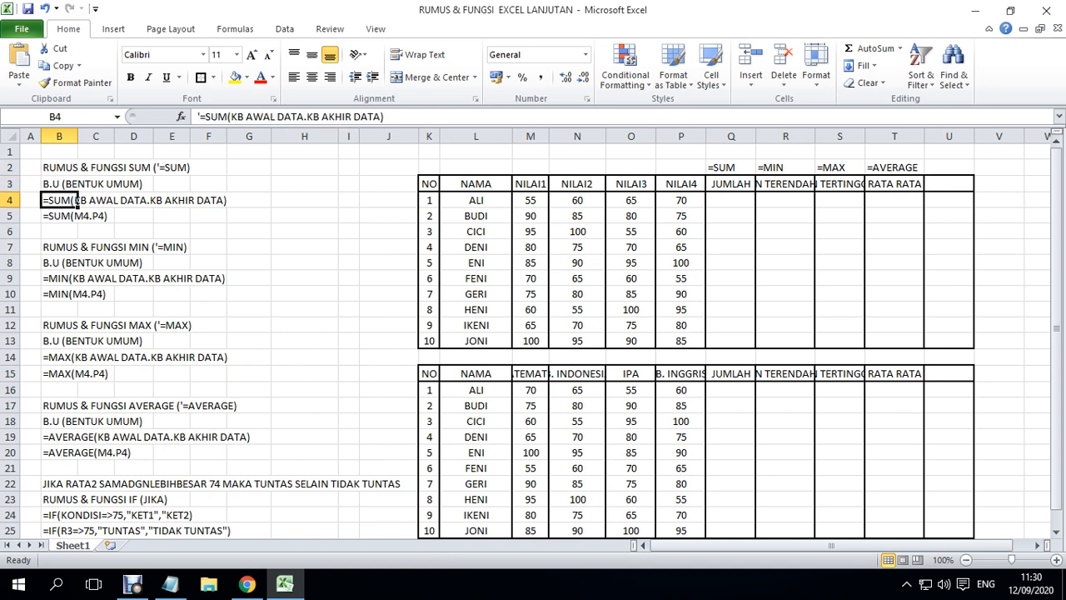
key(Up)
key(Up)
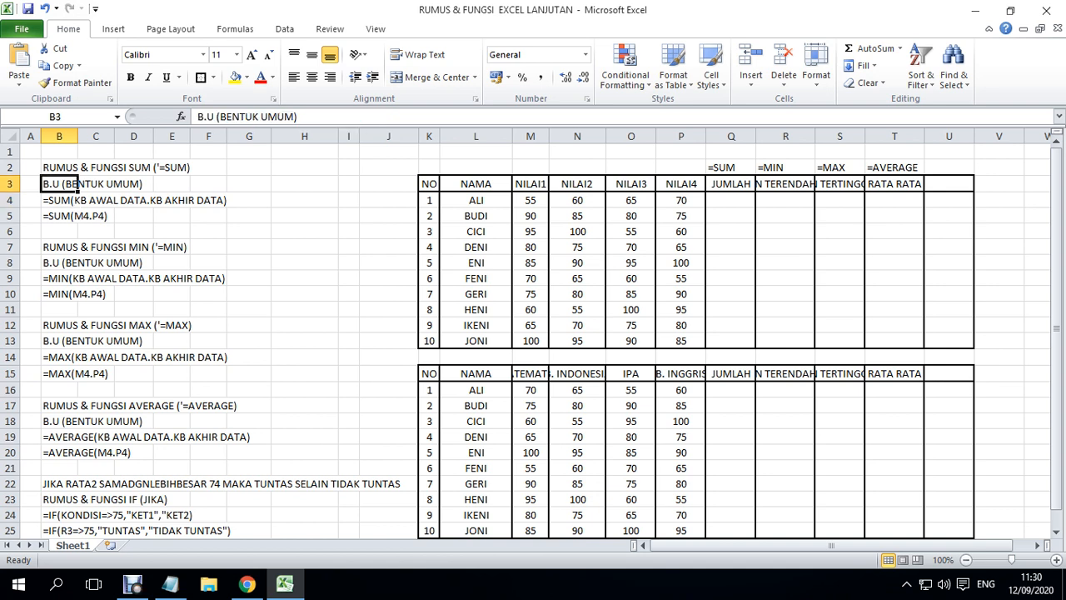
key(Right)
key(Right)
key(Right)
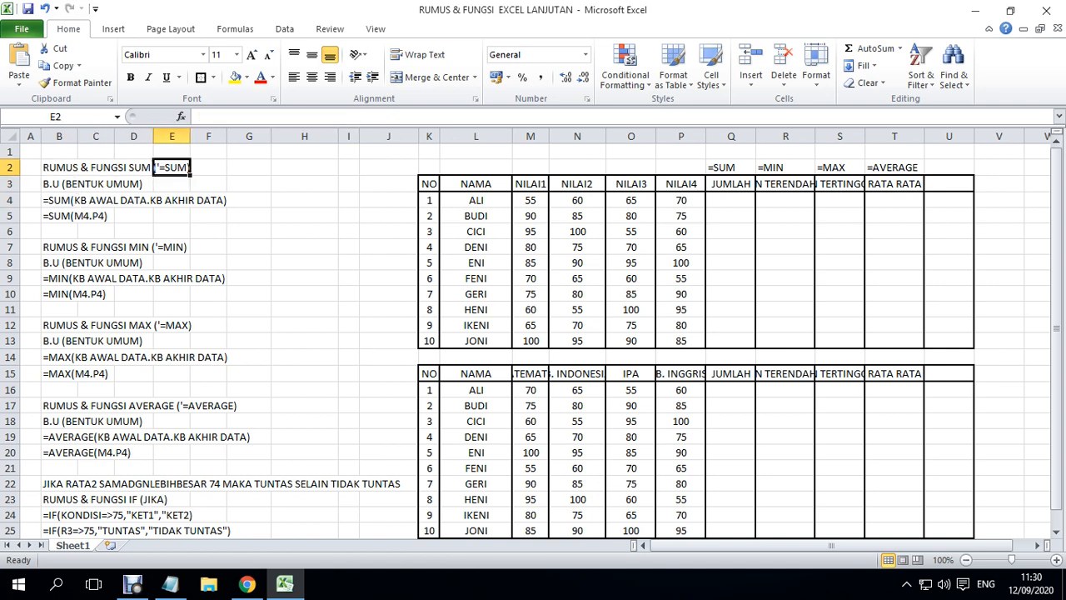
key(Left)
key(Left)
key(Left)
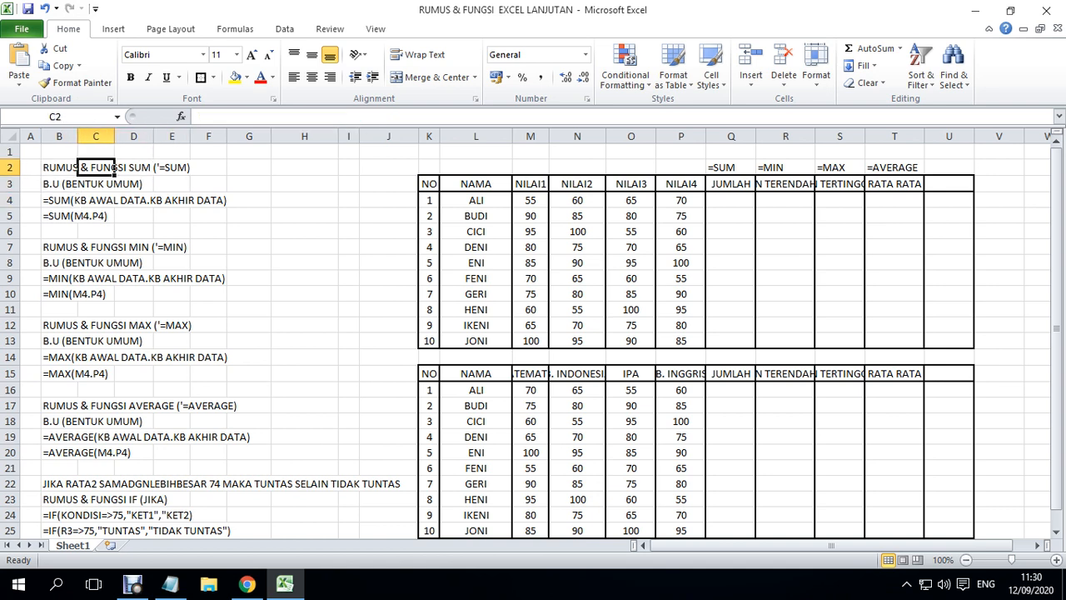
key(Down)
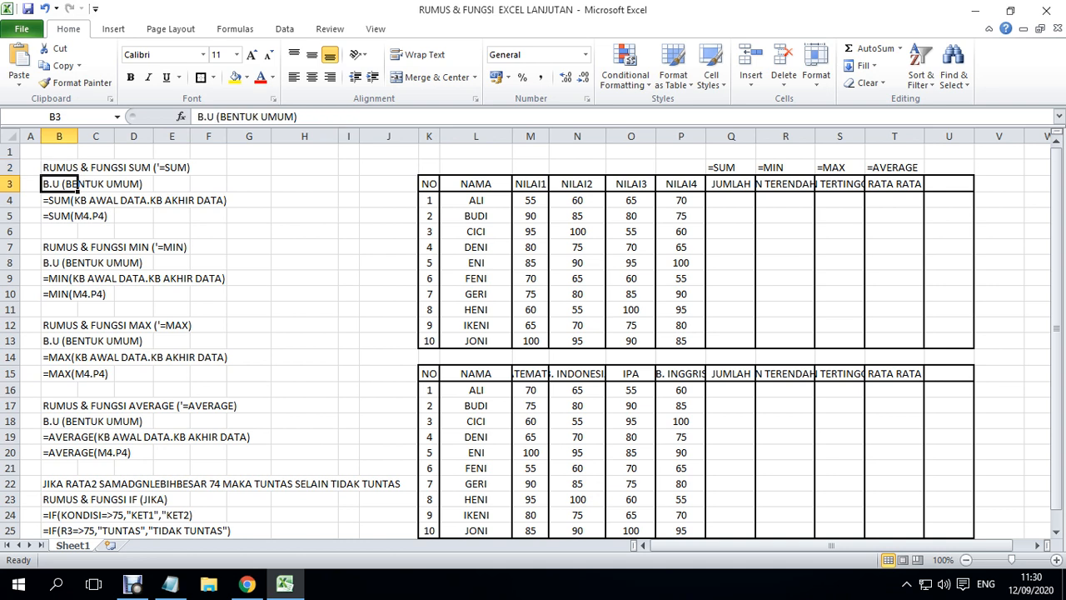
- Read through the SUM notes in column B, comparing the general form in B4 with the example formula in B5
key(Down)
key(Down)
key(Down)
key(Up)
key(Up)
key(Up)
key(Up)
key(Down)
key(Down)
key(Down)
key(Up)
key(Up)
key(Down)
key(Down)
key(Down)
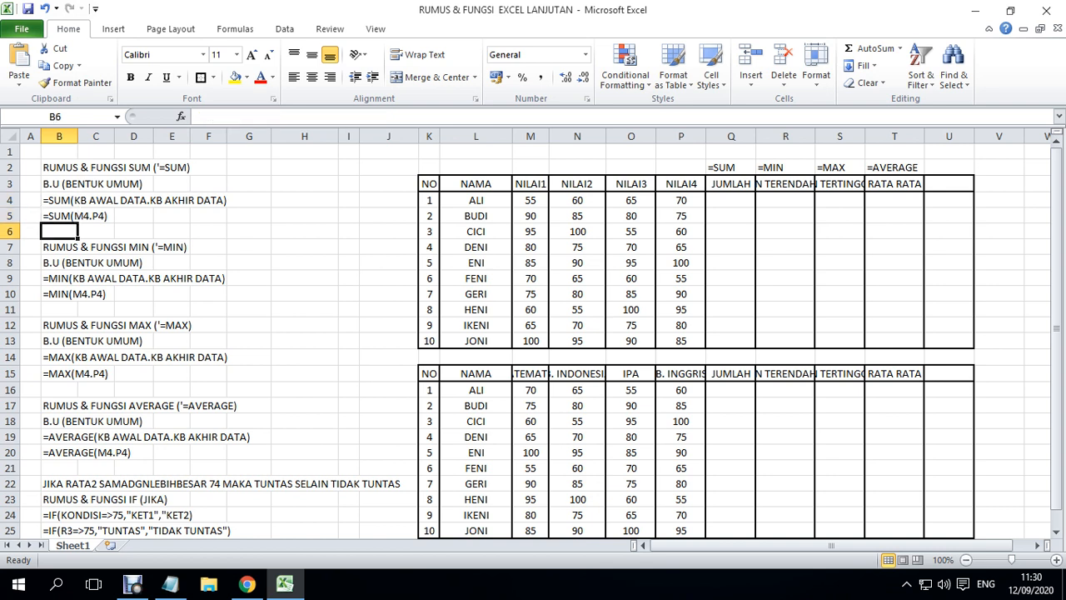
key(Up)
key(Up)
key(Up)
key(Up)
key(Down)
key(Down)
key(Down)
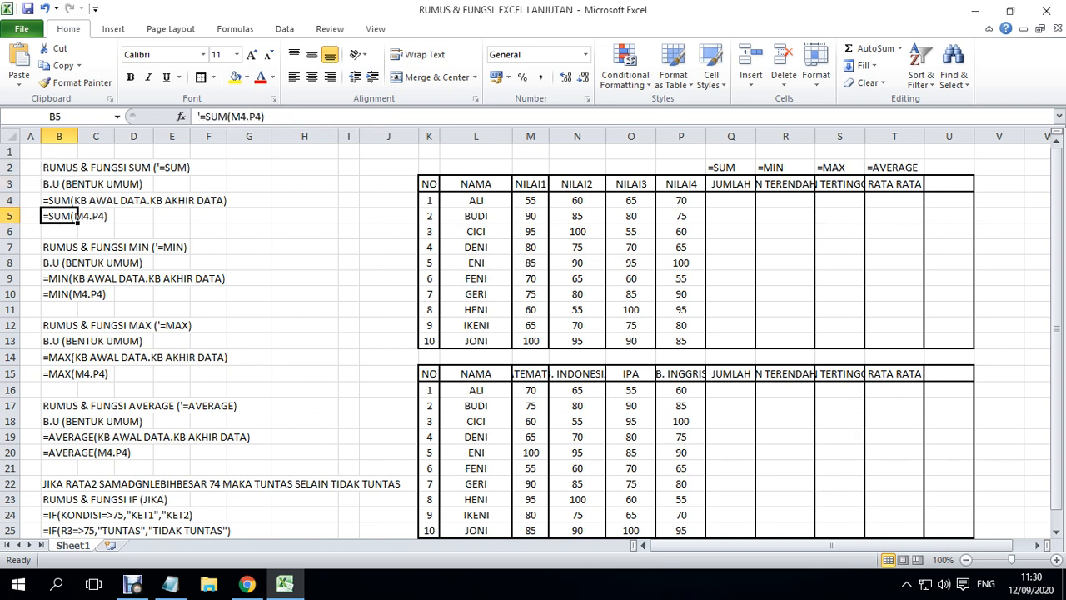
key(Up)
key(Up)
key(Up)
key(Down)
key(Down)
key(Down)
key(Down)
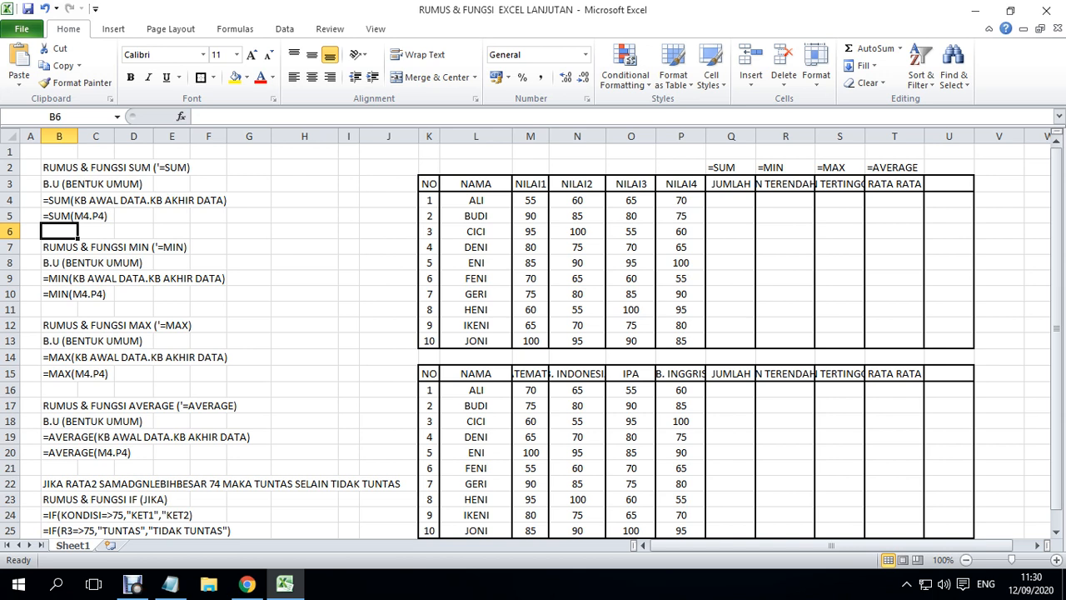
key(Up)
key(Up)
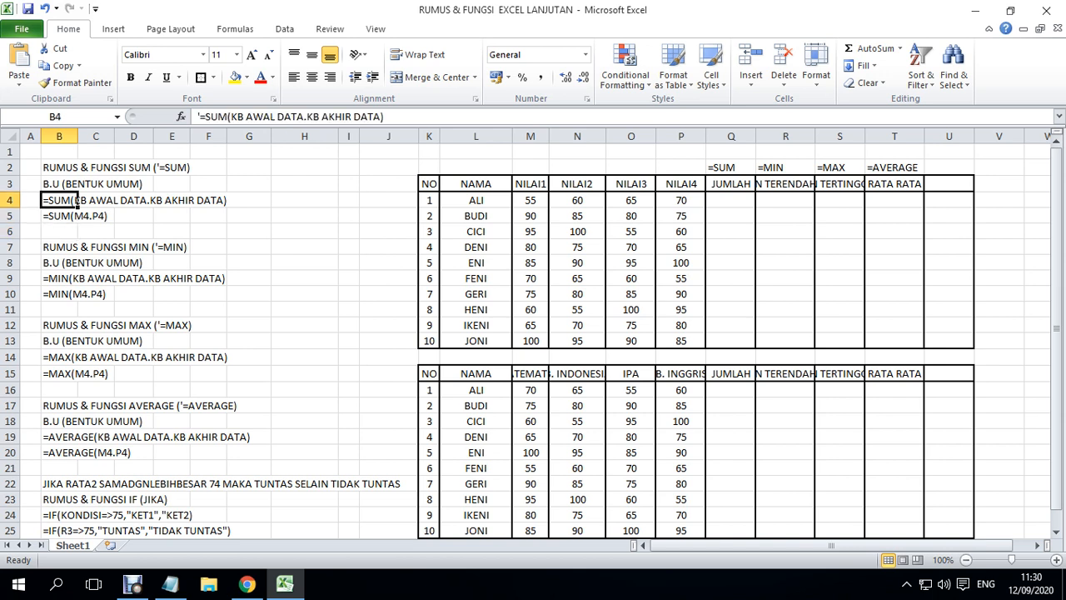
key(Up)
key(Up)
key(Up)
key(Down)
key(Down)
key(Down)
key(Down)
key(Down)
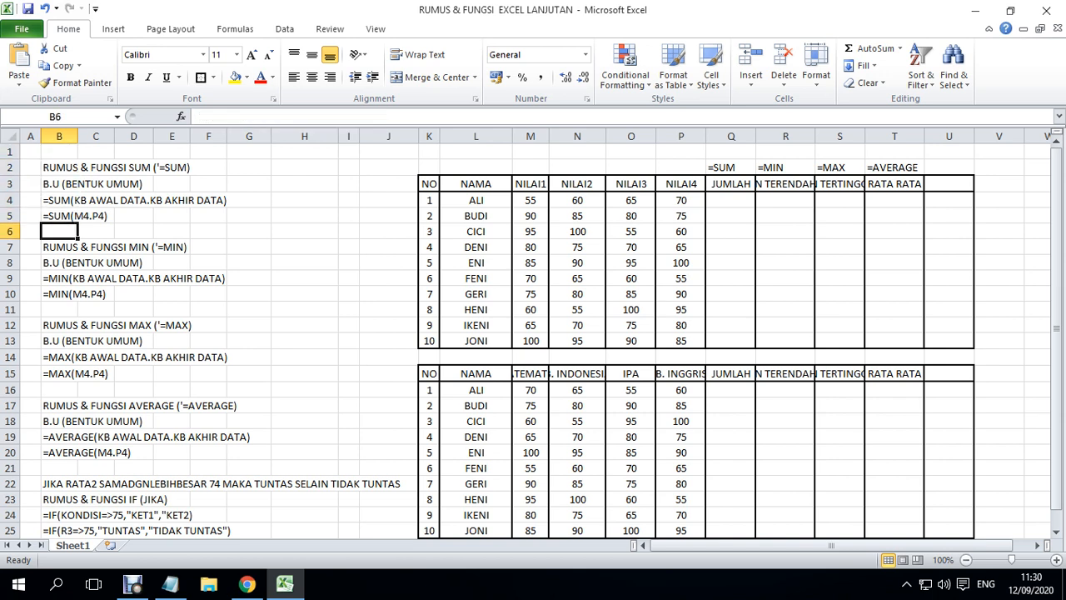
key(Up)
key(Up)
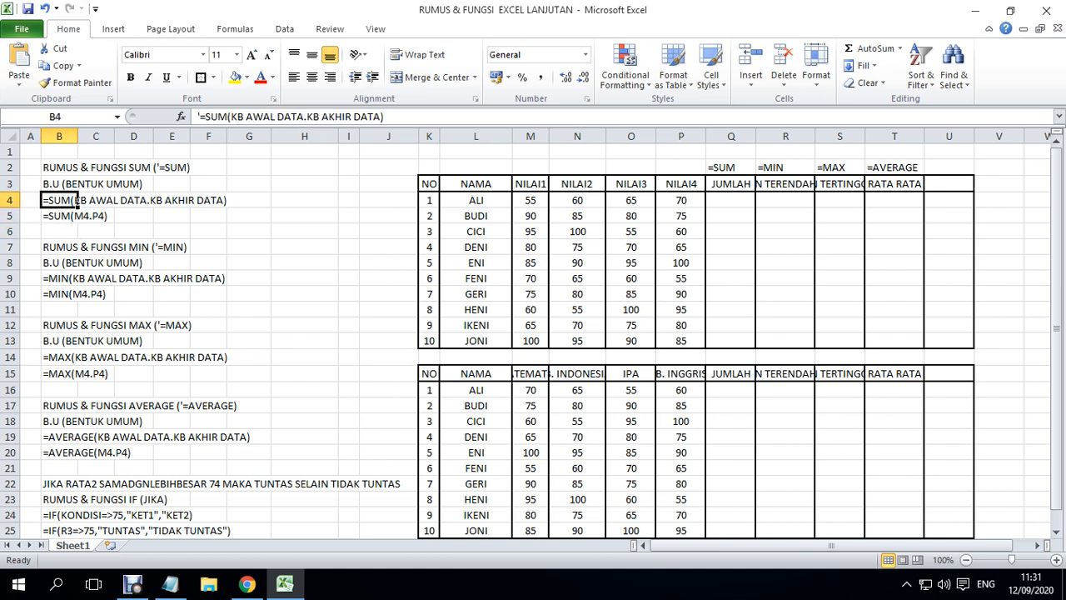
key(Down)
key(Down)
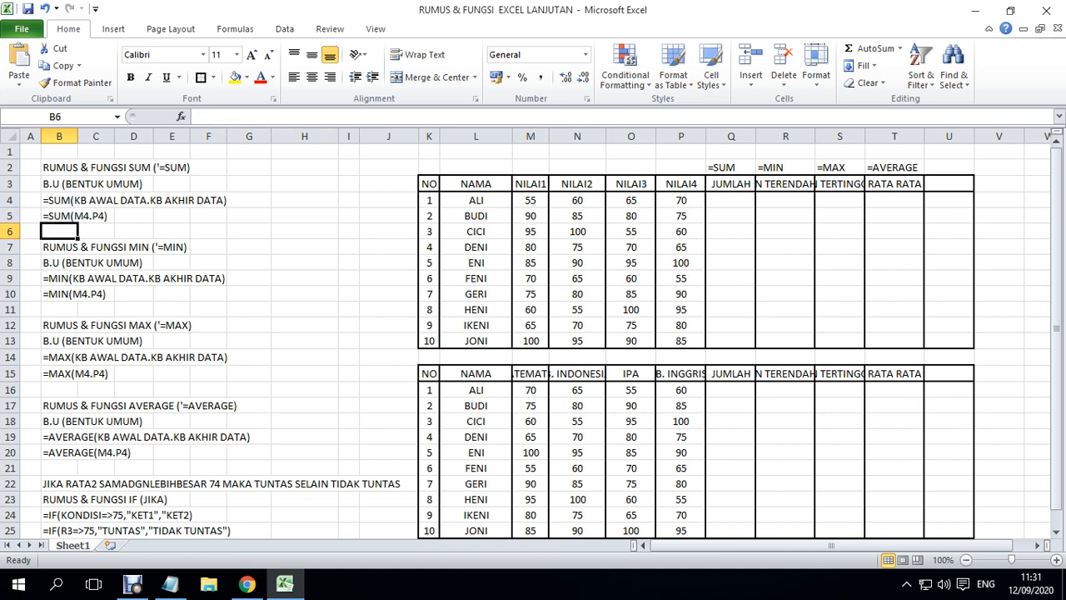
key(Up)
key(Up)
key(Up)
key(Down)
key(Down)
key(Down)
key(Up)
key(Up)
key(Down)
key(Down)
key(Down)
key(Up)
key(Up)
key(Up)
key(Down)
key(Up)
key(Down)
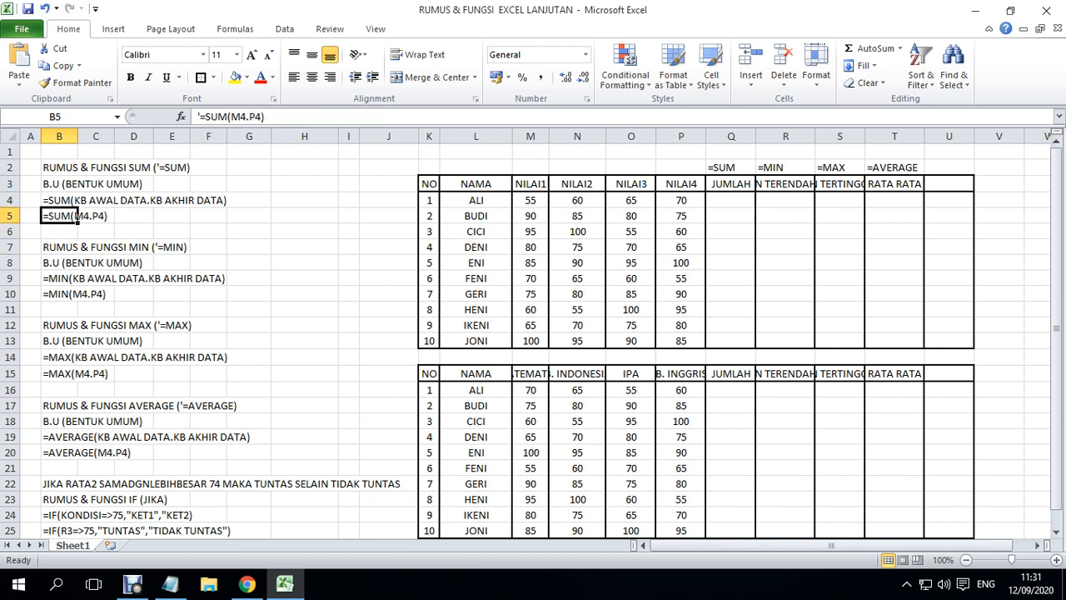
key(Up)
key(Down)
key(Up)
key(Down)
key(Up)
key(Down)
key(Up)
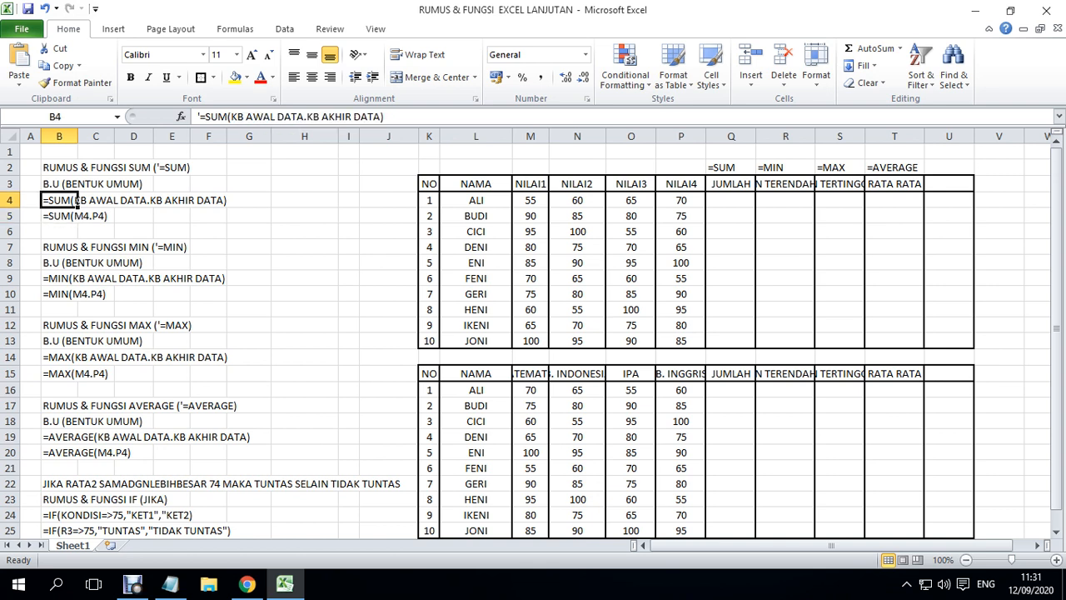
key(Down)
key(Up)
key(Up)
key(Up)
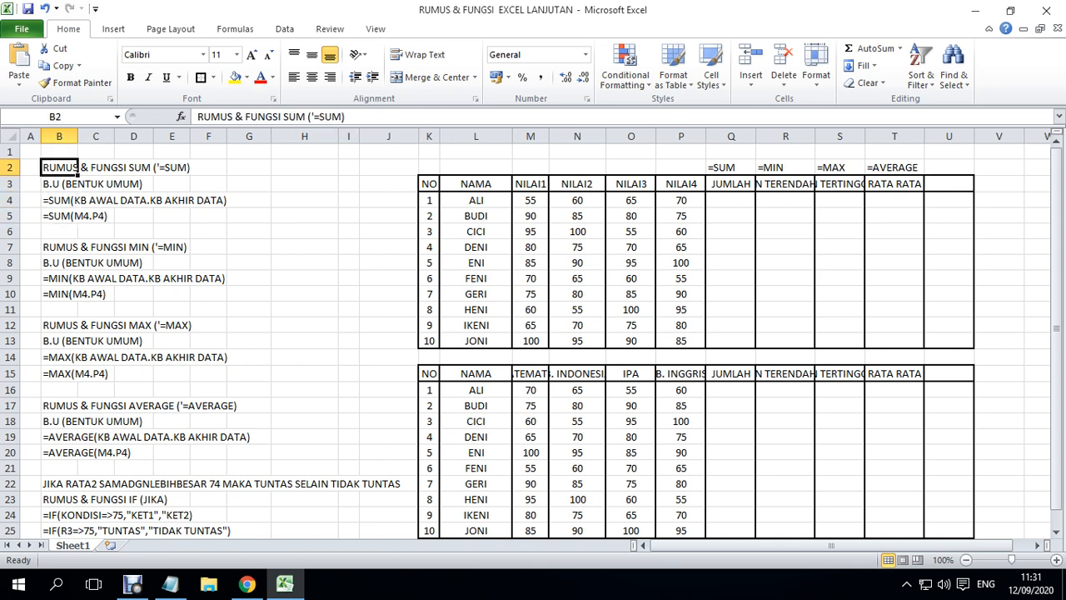
- Examine the function names in the SUM, MIN, MAX and AVERAGE note headings in rows 2, 7, 12 and 17
key(Right)
key(Right)
key(Left)
key(Right)
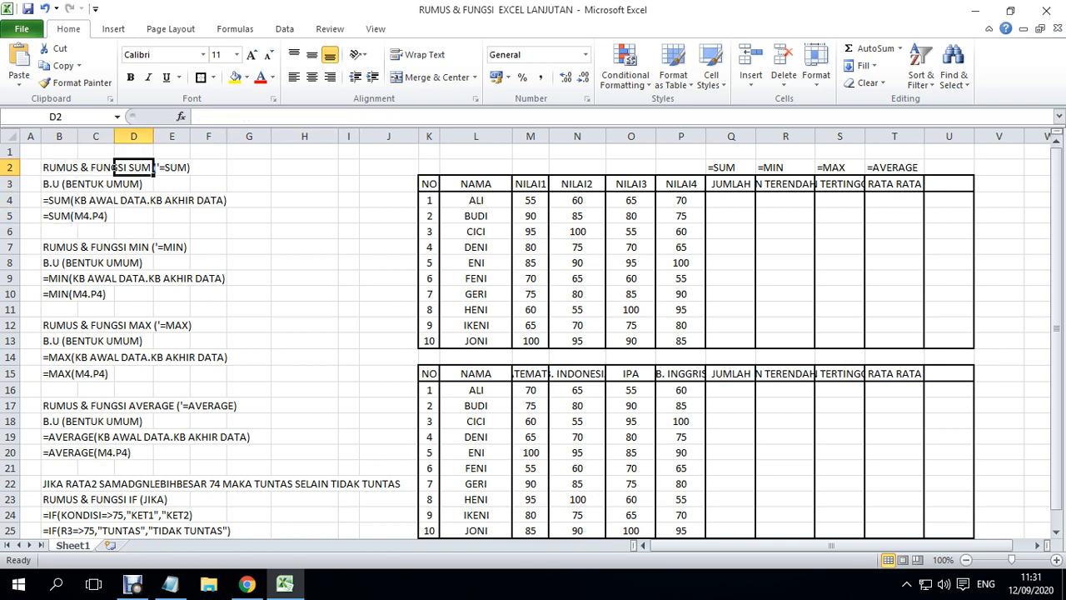
key(Right)
key(Right)
key(Left)
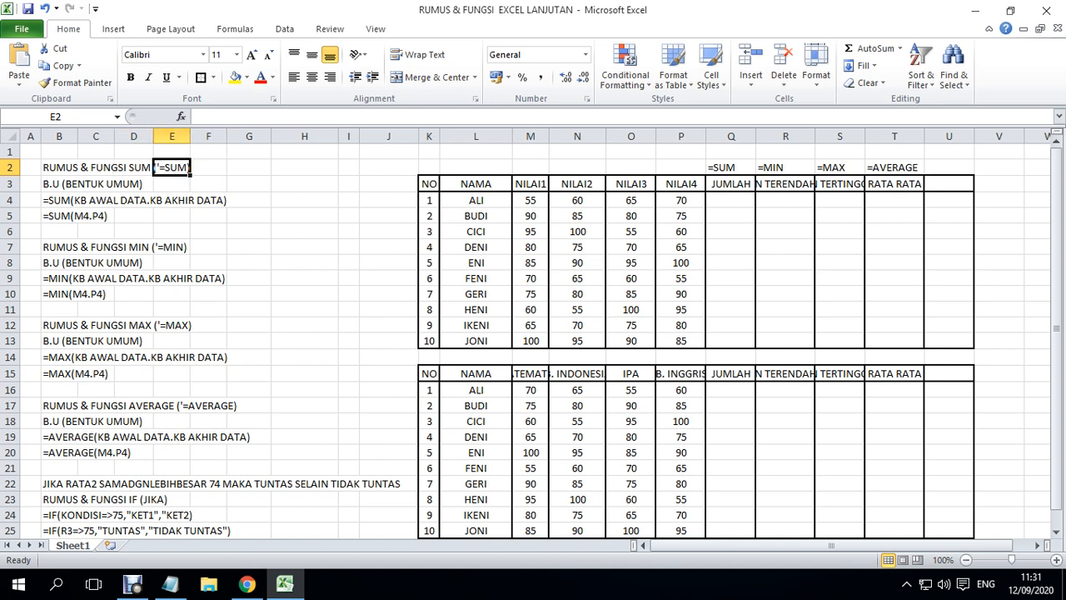
key(Down)
key(Down)
key(Down)
key(Down)
key(Down)
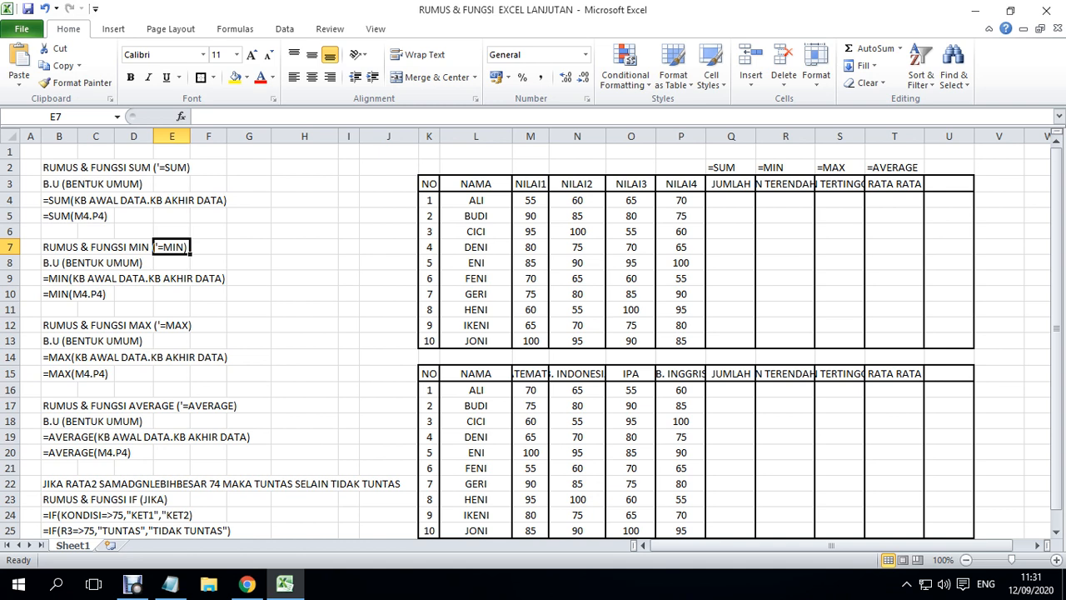
key(Down)
key(Down)
key(Down)
key(Down)
key(Down)
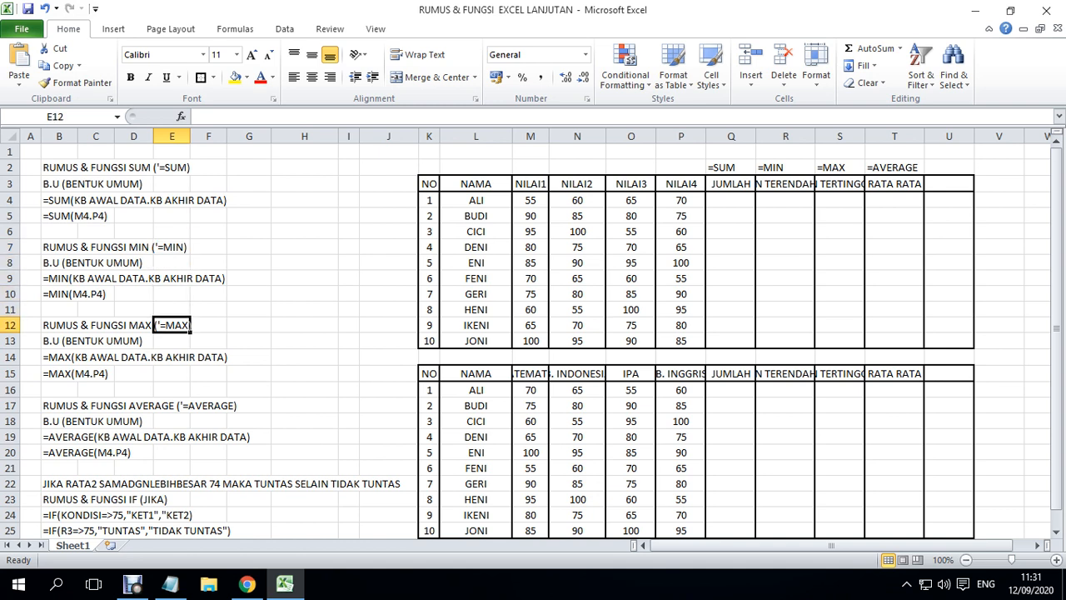
key(Down)
key(Down)
key(Down)
key(Down)
key(Down)
key(Right)
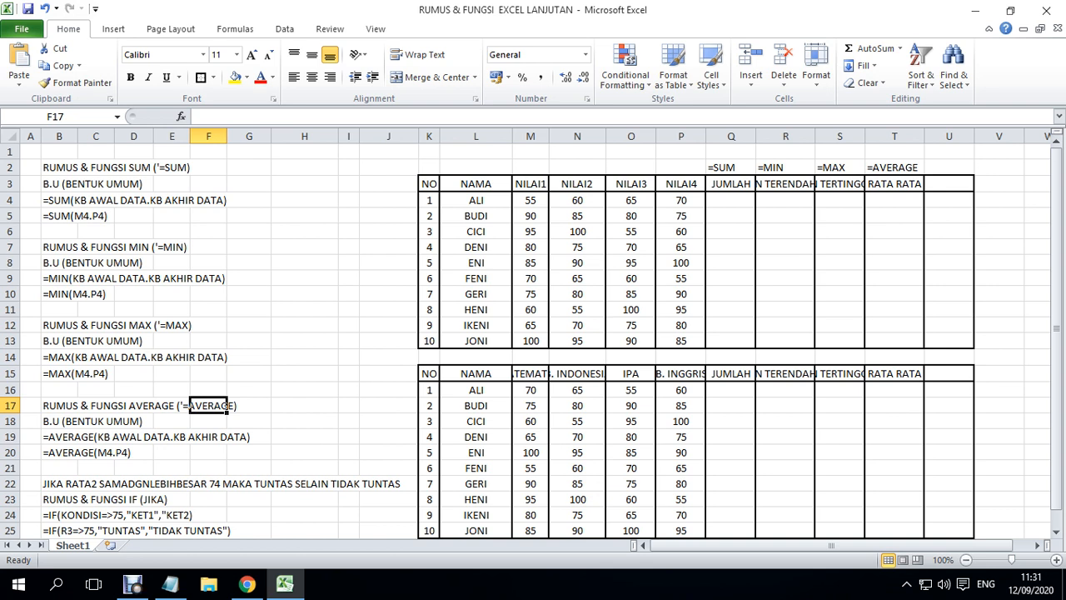
key(Left)
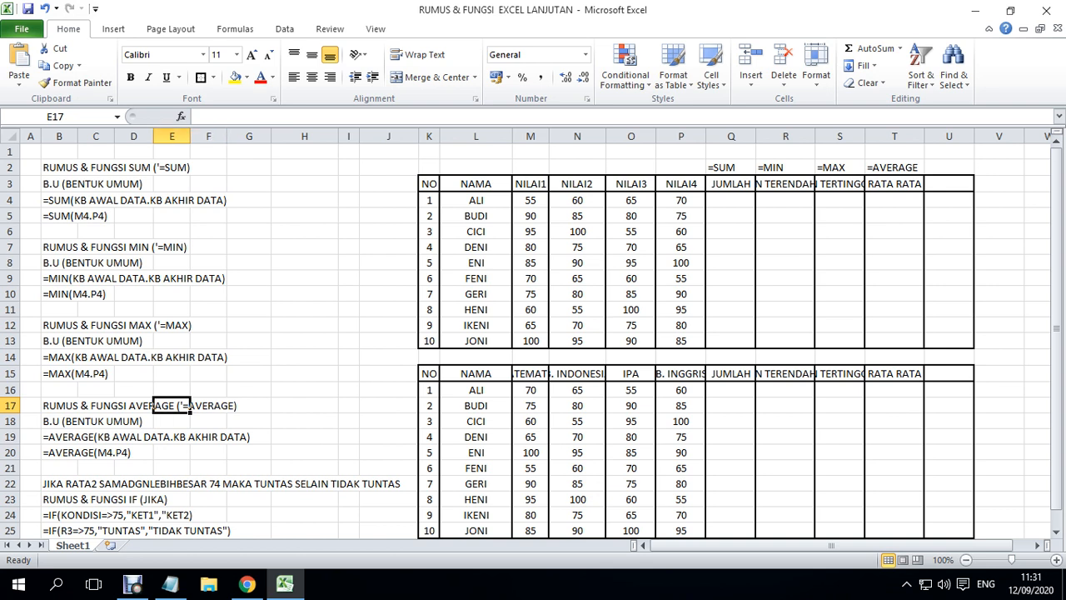
key(Left)
key(Left)
key(Right)
key(Right)
key(Right)
key(Right)
key(Right)
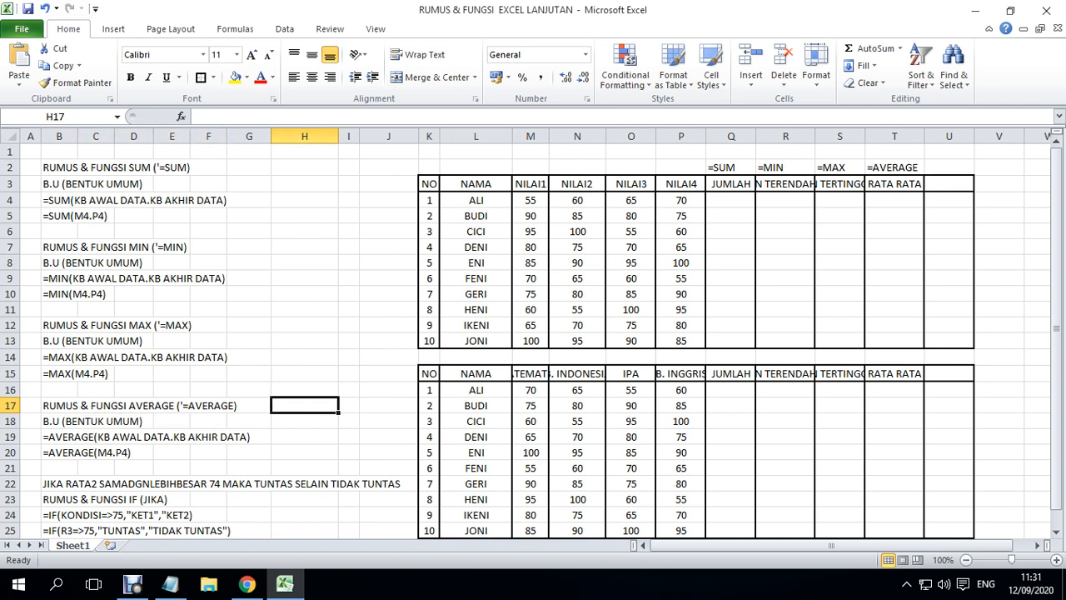
key(Right)
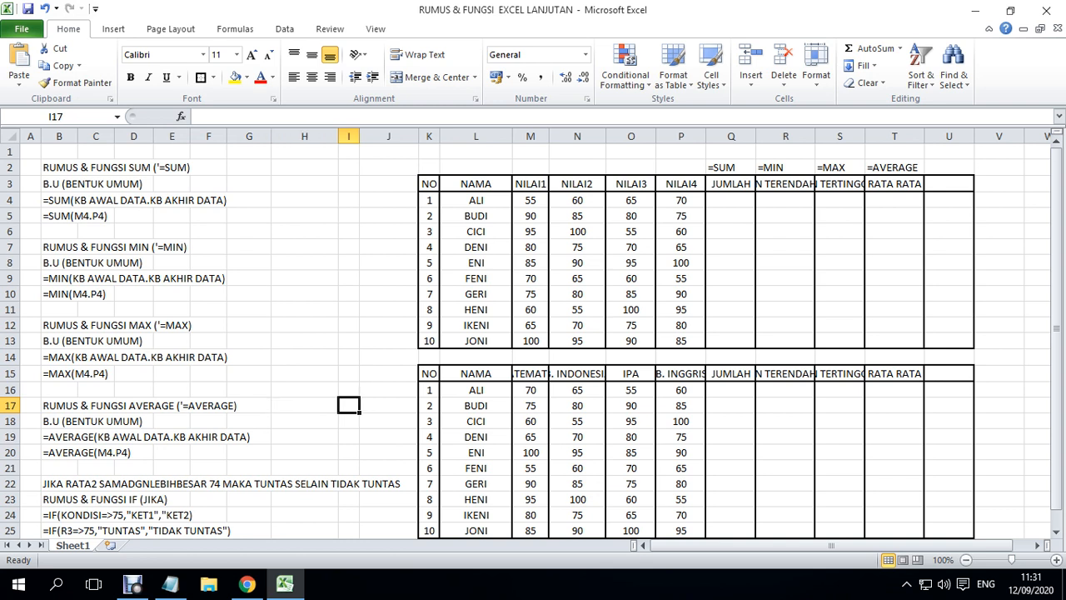
key(Left)
key(Left)
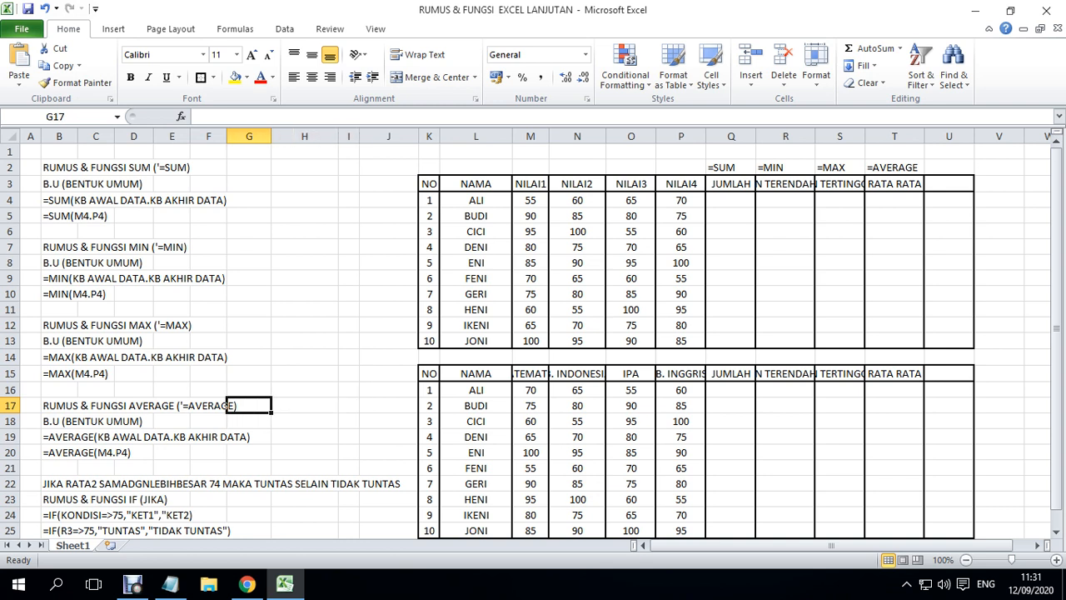
key(Right)
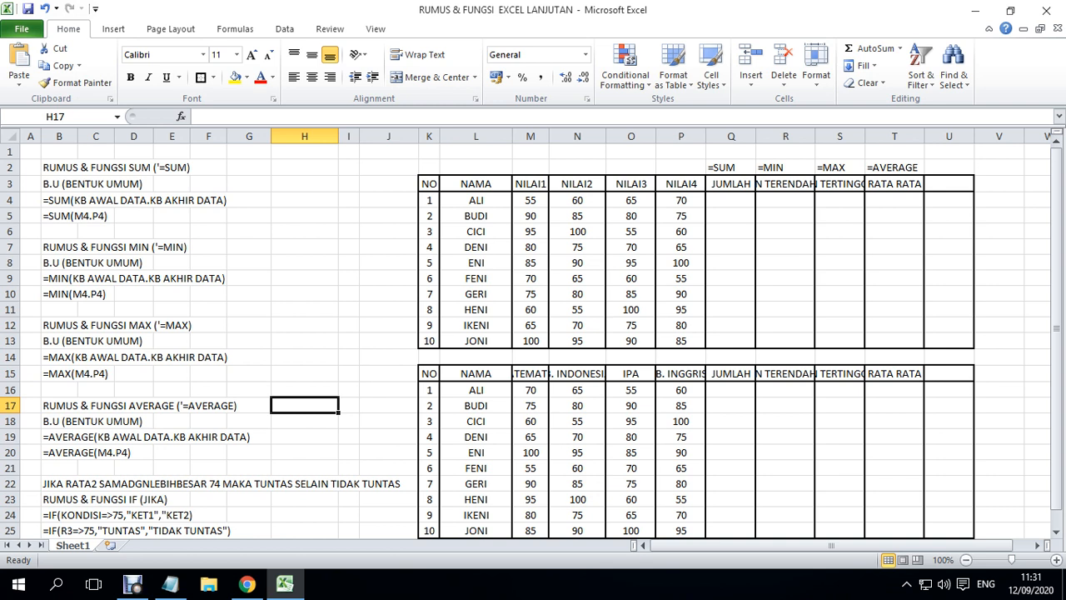
- Change the threshold in the IF rule text in B22 to 75
key(Down)
key(Down)
key(Down)
key(Down)
key(Down)
key(Left)
key(Left)
key(Left)
key(Left)
key(Left)
key(Left)
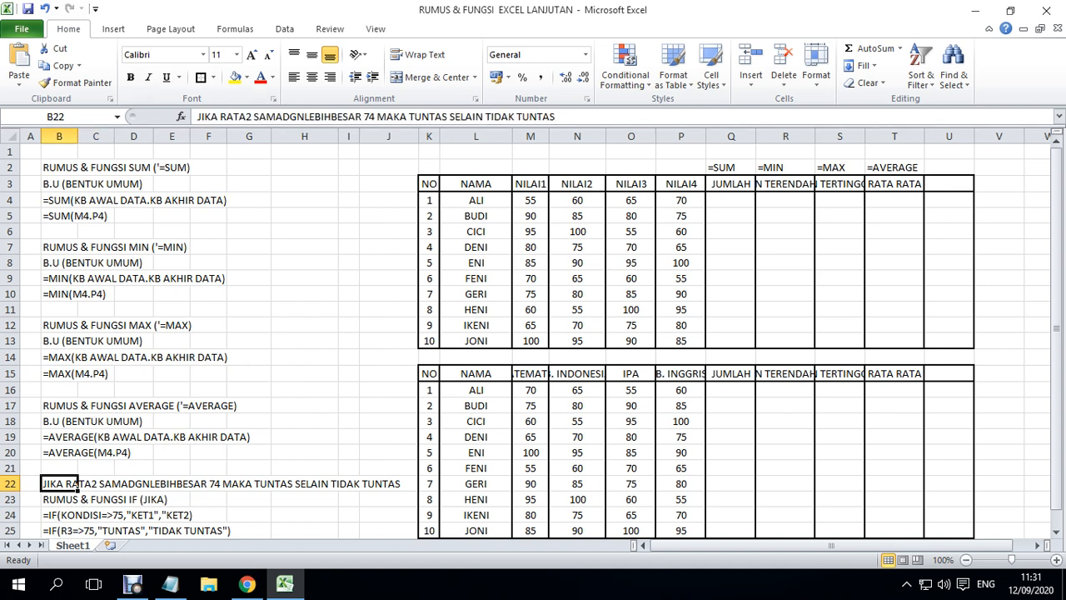
click(198, 117)
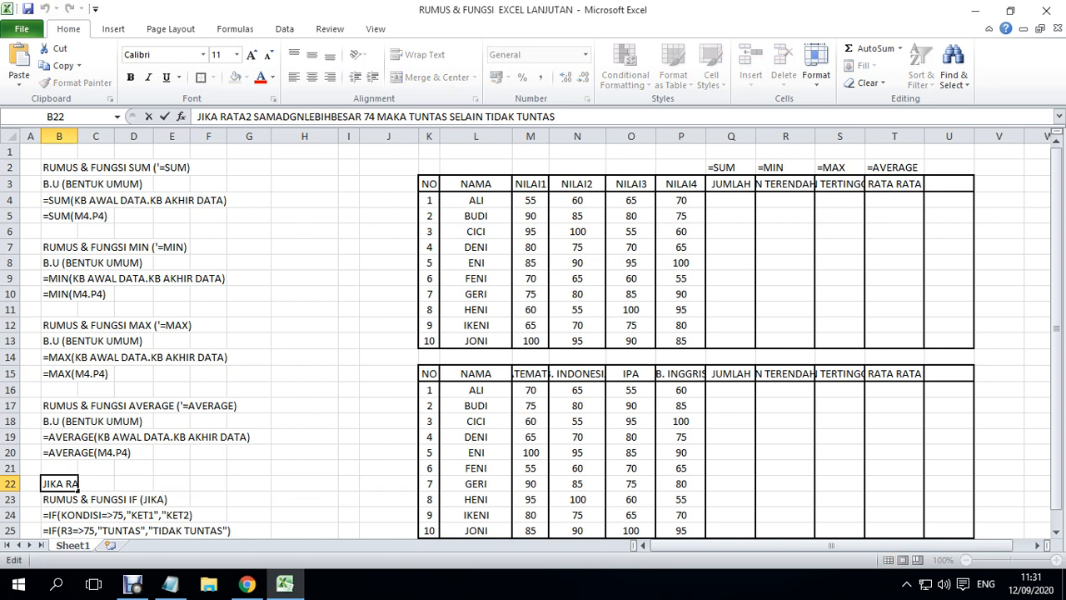
drag(197, 116, 555, 117)
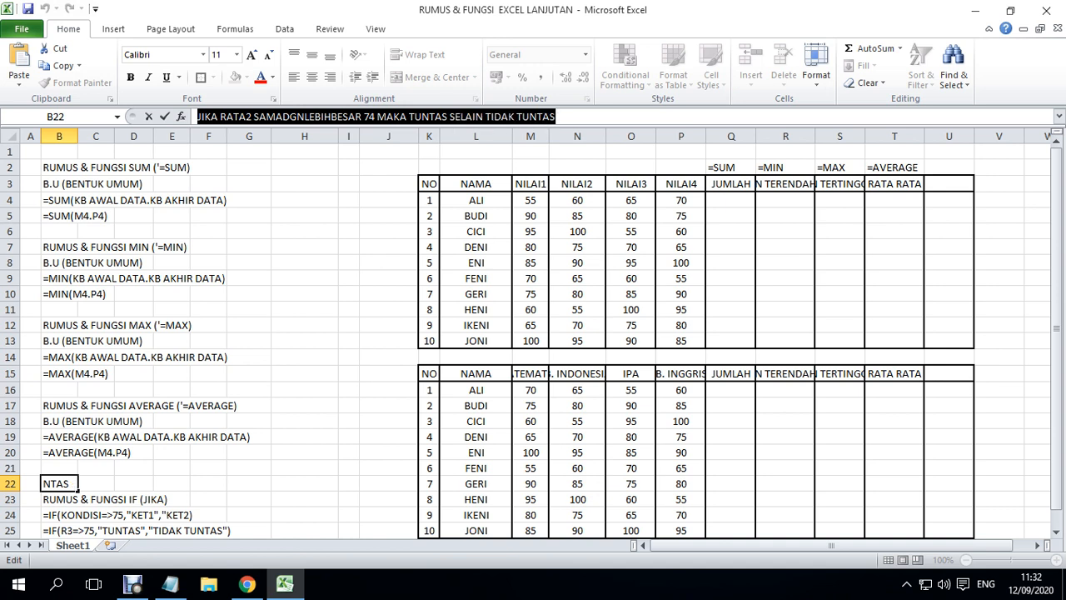
key(Right)
key(Left)
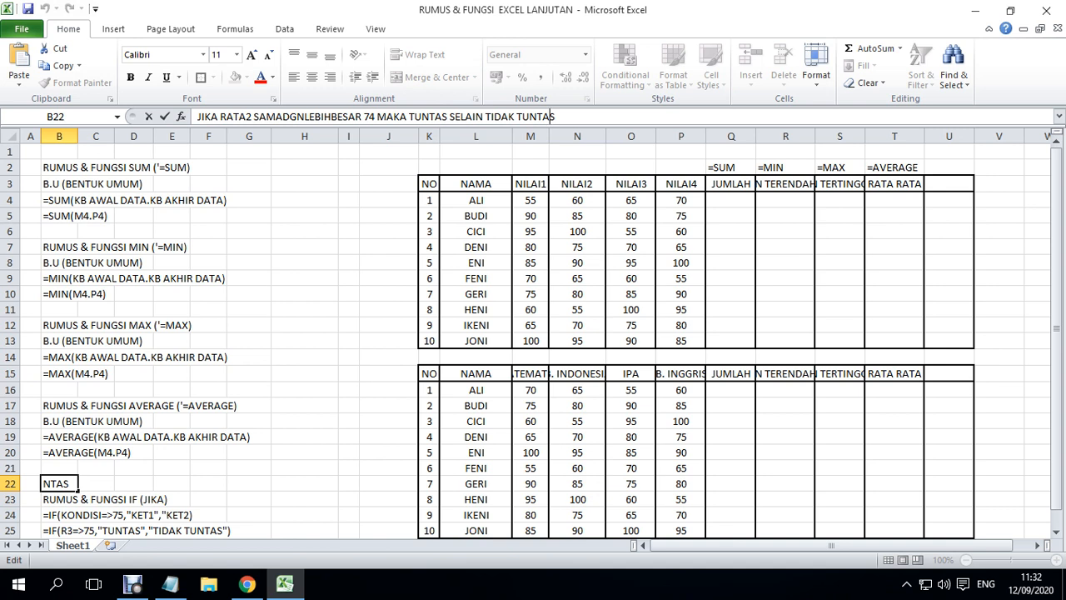
click(370, 117)
key(Delete)
text(5)
key(Return)
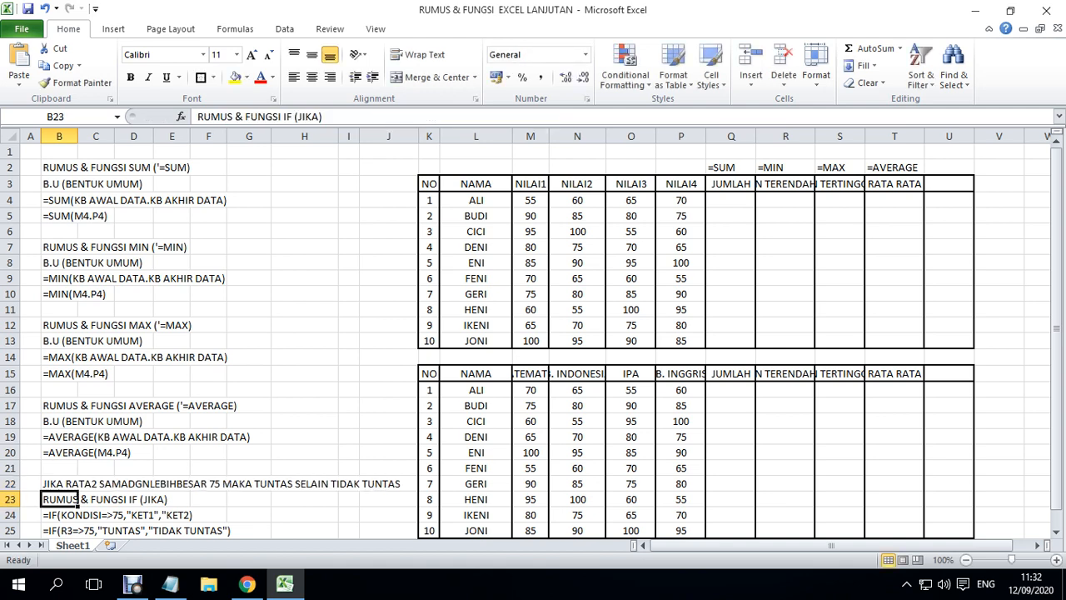
key(Up)
key(Right)
key(Right)
key(Left)
key(Left)
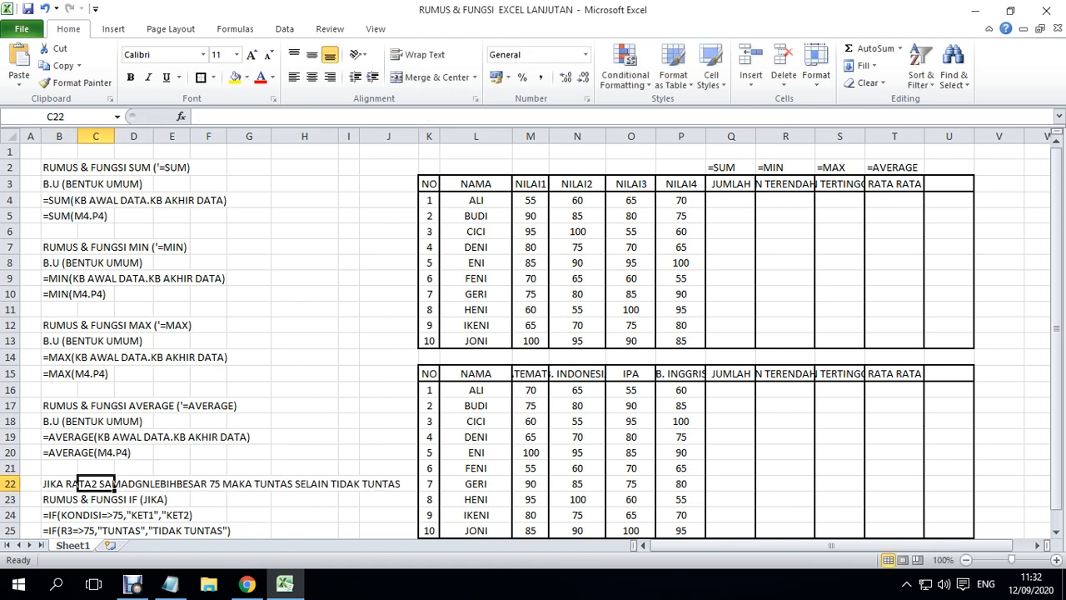
- Look over the IF notes in B23:B25, from the heading down to the example formula
key(Down)
key(Down)
key(Down)
key(Down)
key(Down)
key(Up)
key(Up)
key(Up)
key(Up)
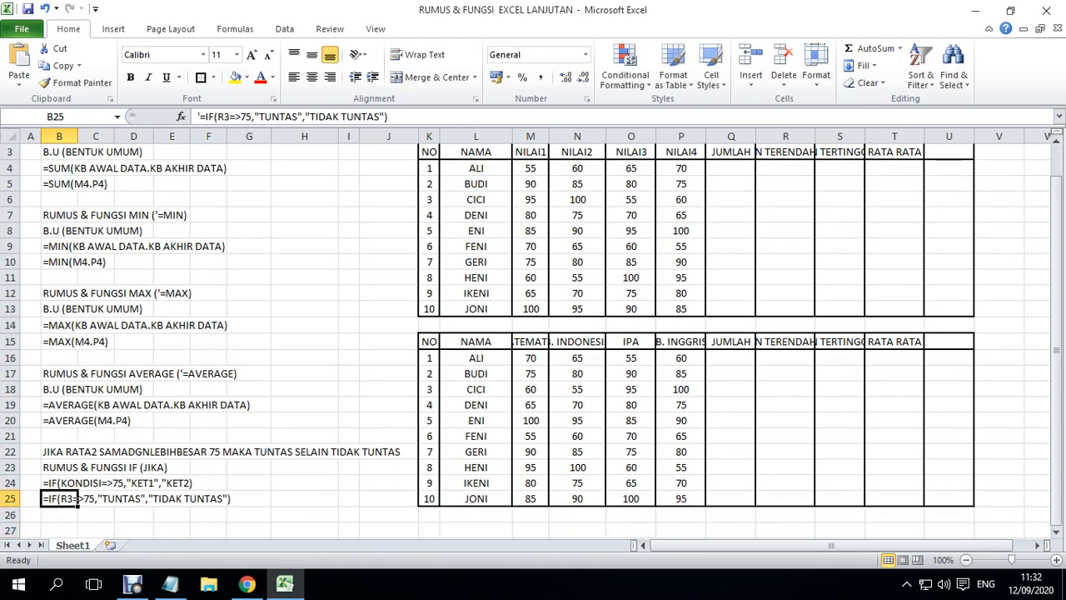
key(Right)
key(Right)
key(Left)
key(Left)
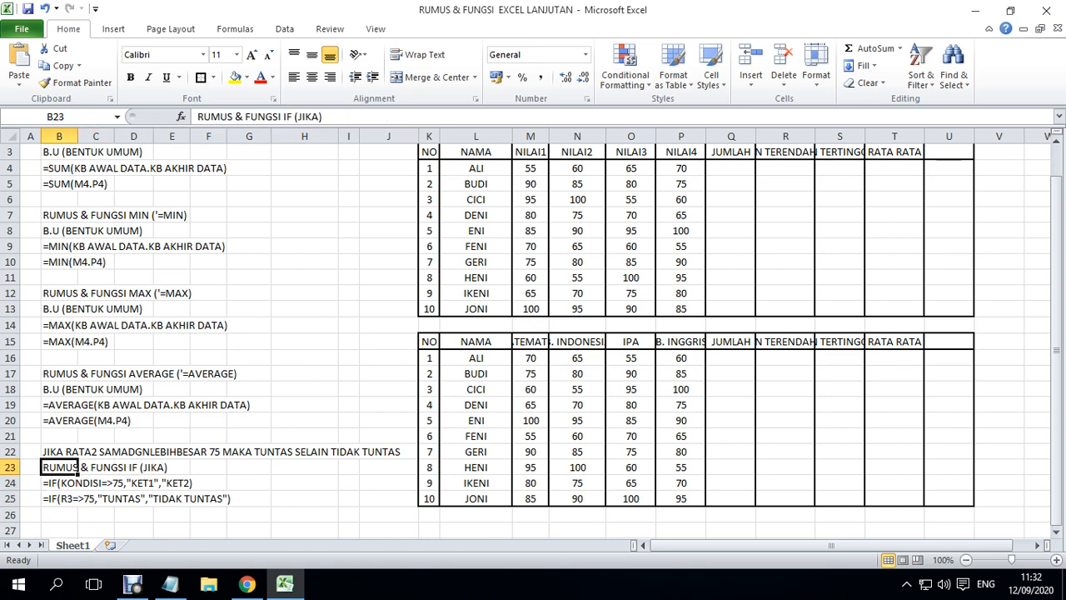
- Read through the IF (JIKA) heading across row 23
key(Right)
key(Right)
key(Right)
key(Right)
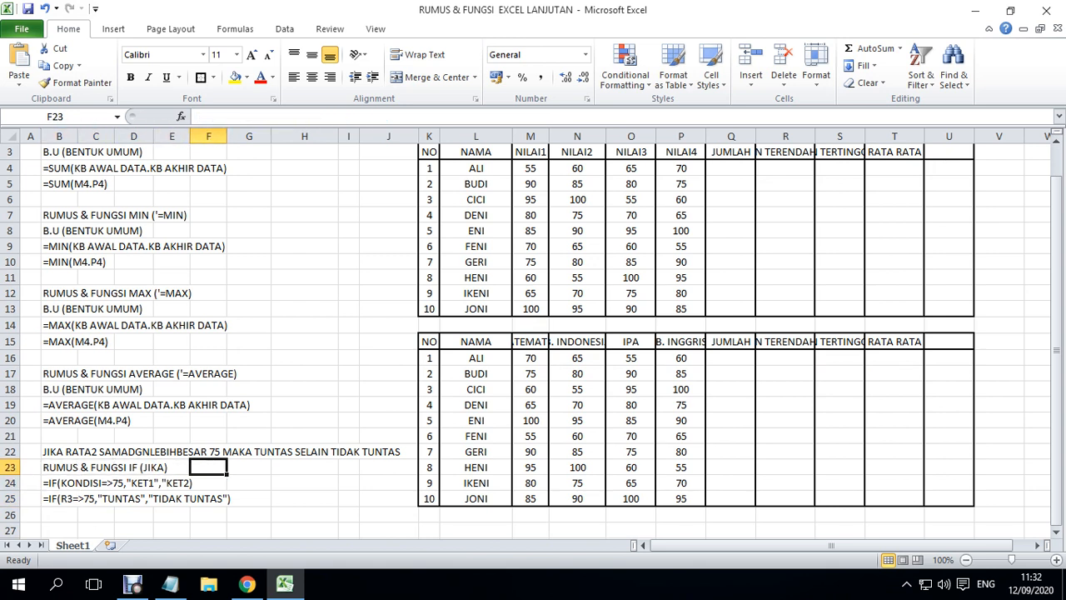
key(Left)
key(Left)
key(Left)
key(Left)
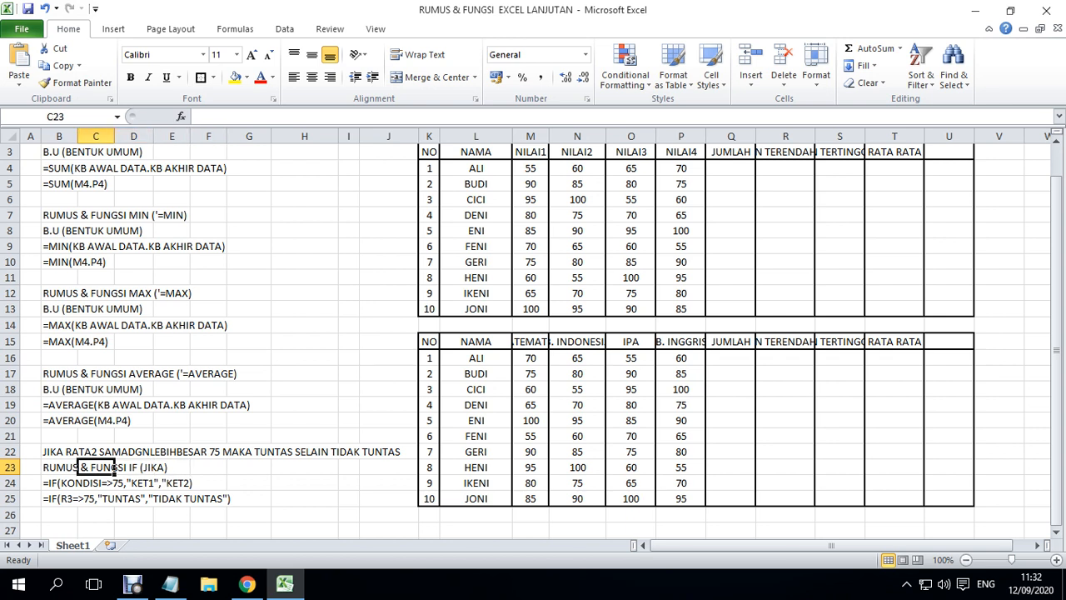
key(Right)
key(Right)
key(Right)
key(Left)
key(Right)
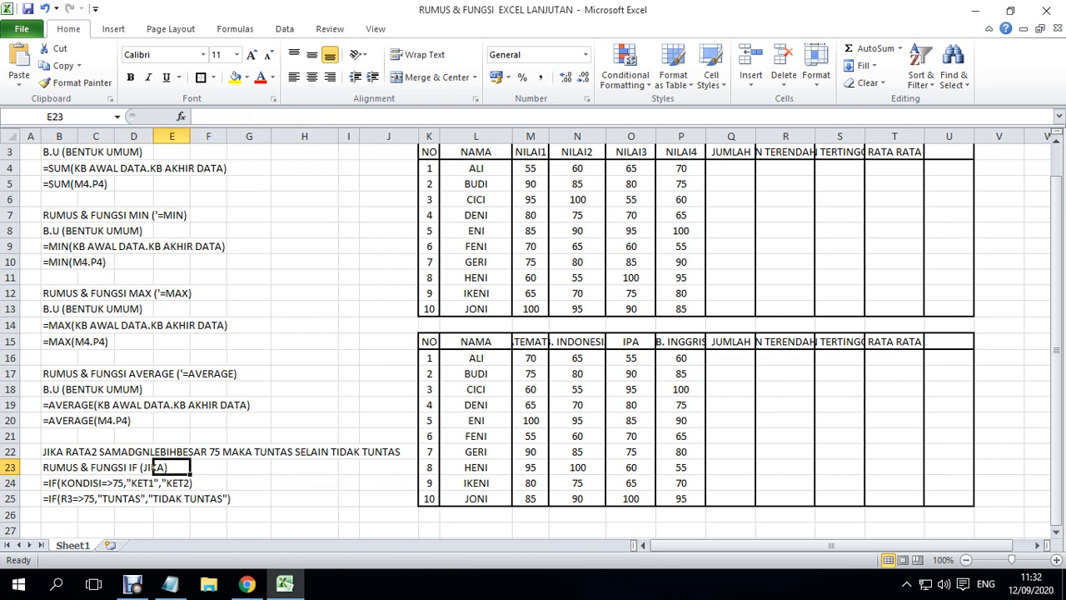
key(Left)
key(Right)
key(Left)
key(Left)
key(Left)
key(Left)
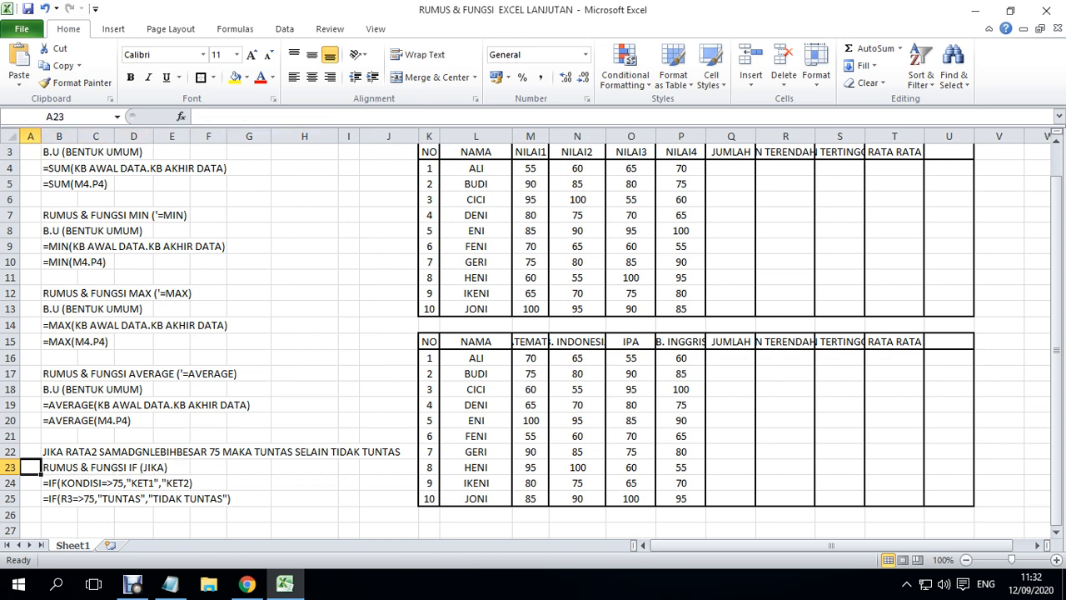
- Compare the general IF form in B24 with the example IF formula in B25
key(Right)
key(Down)
key(Down)
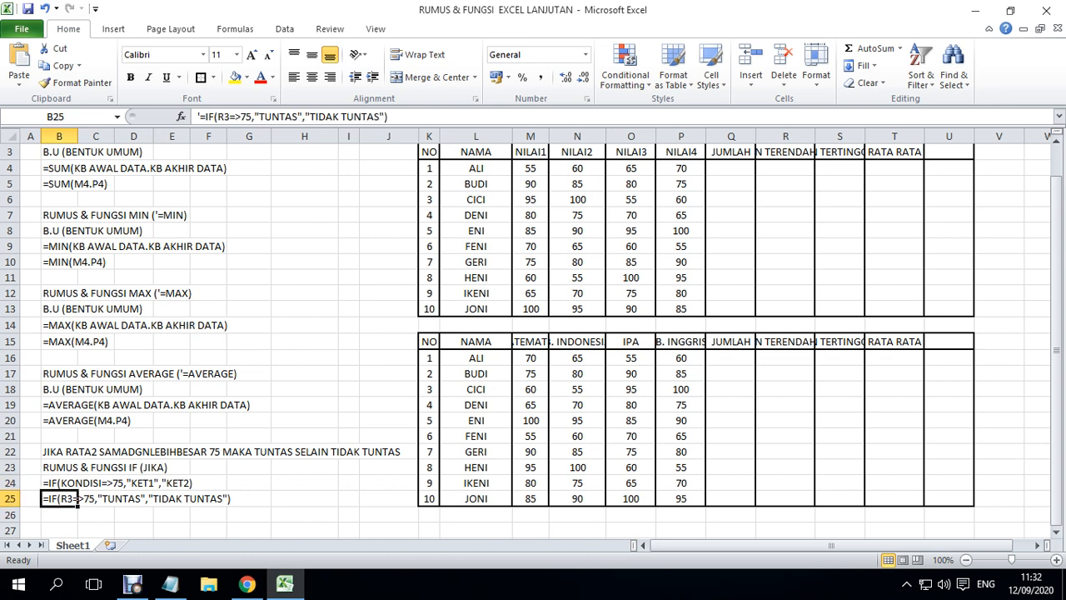
key(Up)
key(Down)
key(Up)
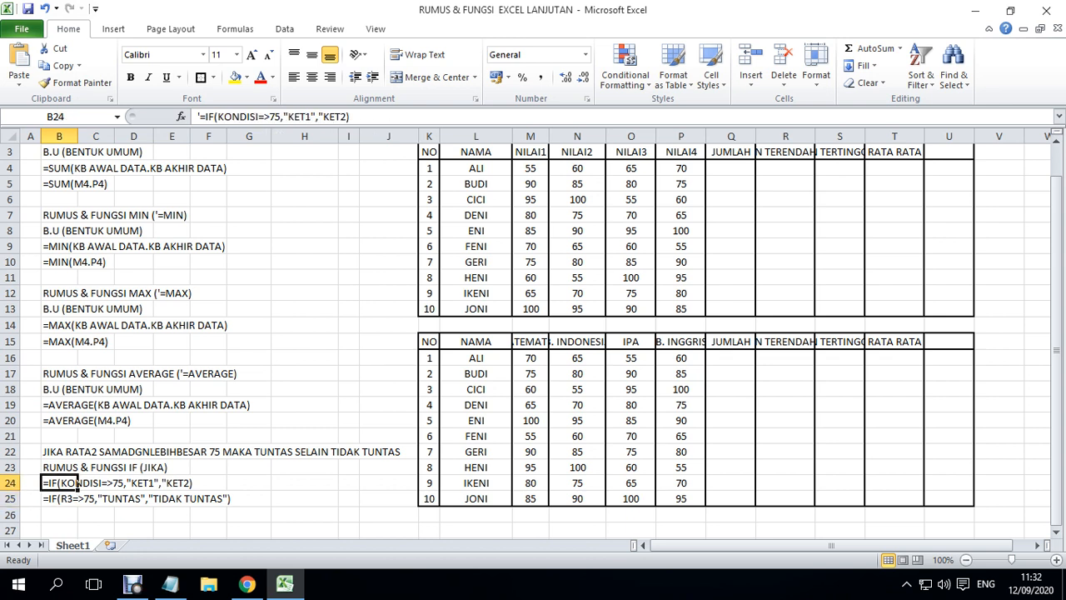
key(Right)
key(Left)
key(Right)
key(Right)
key(Left)
key(Left)
key(Right)
key(Left)
key(Right)
key(Right)
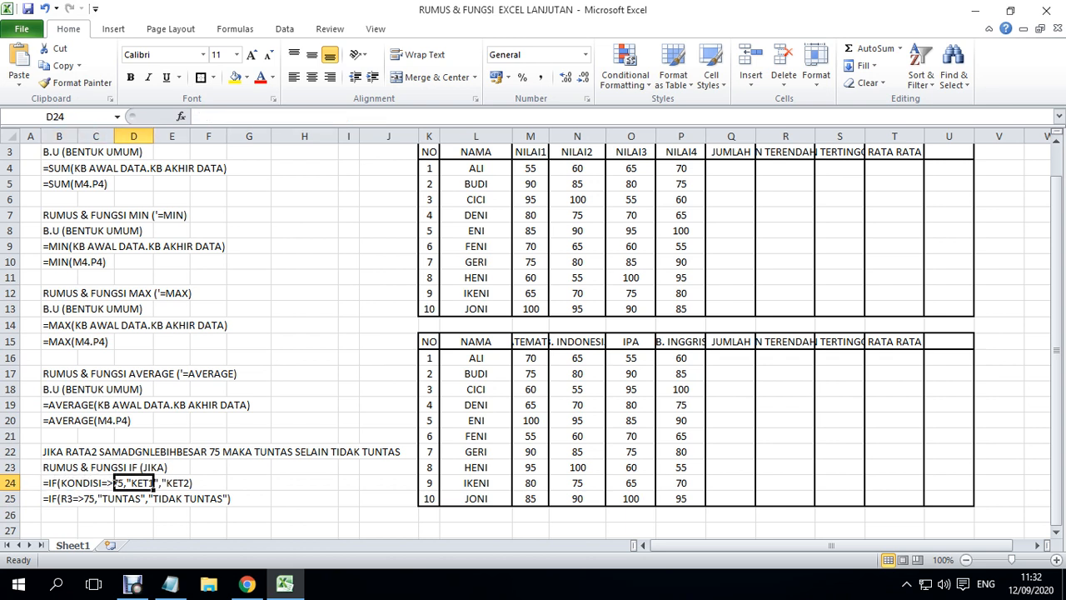
- Examine the condition words RATA2 and SAMADGNLEBIHBESAR in the IF rule text in B22
key(Left)
key(Left)
key(Left)
key(Up)
key(Up)
key(Right)
key(Right)
key(Left)
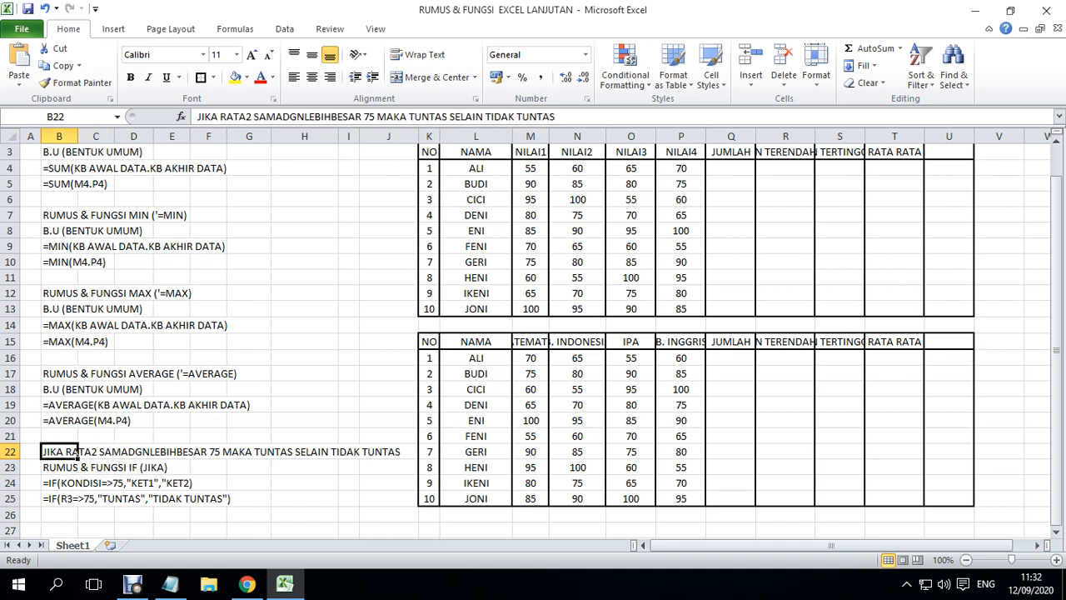
drag(220, 117, 251, 116)
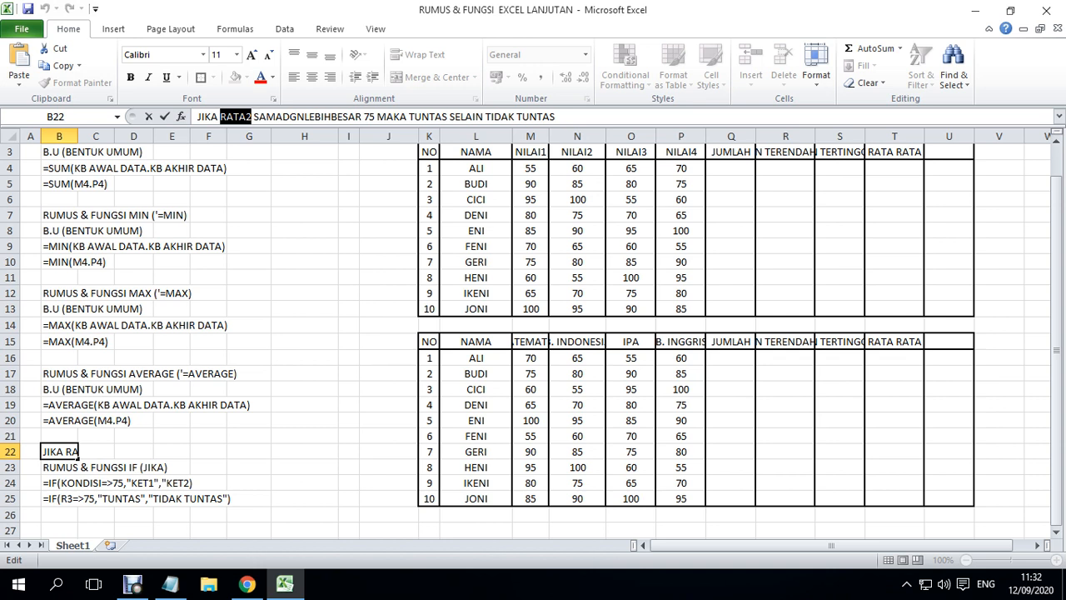
drag(251, 117, 363, 116)
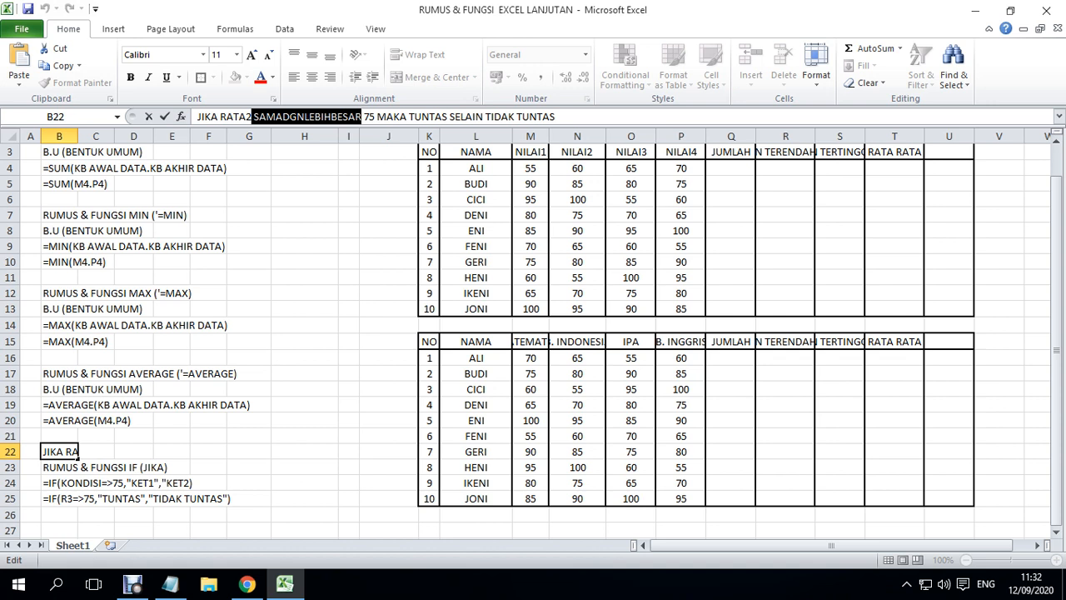
- Examine the => operator and the 75 threshold in the general IF form in B24
click(110, 483)
click(79, 483)
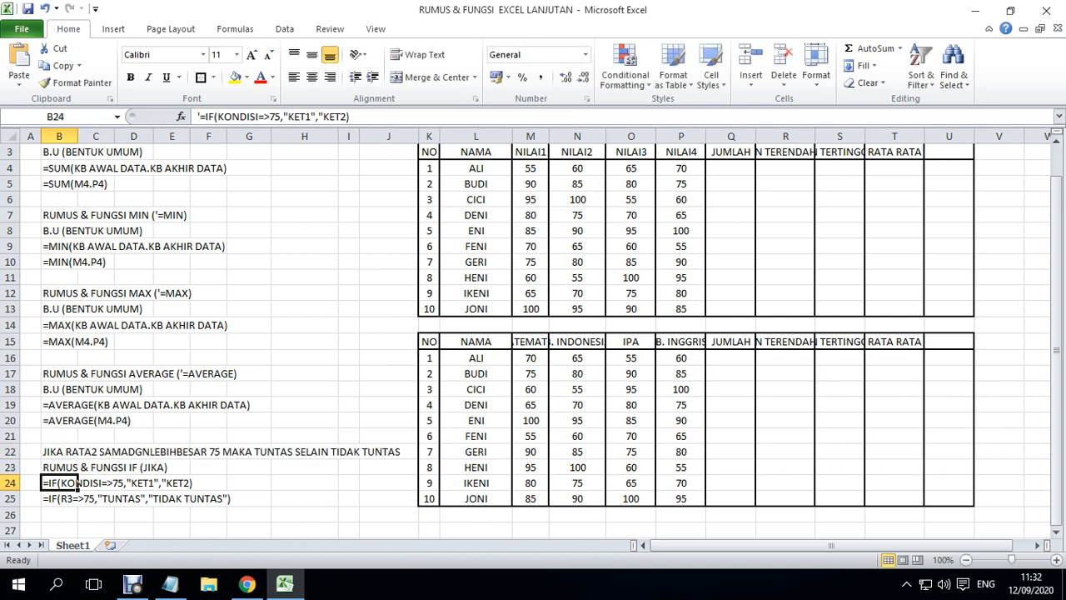
drag(258, 117, 269, 117)
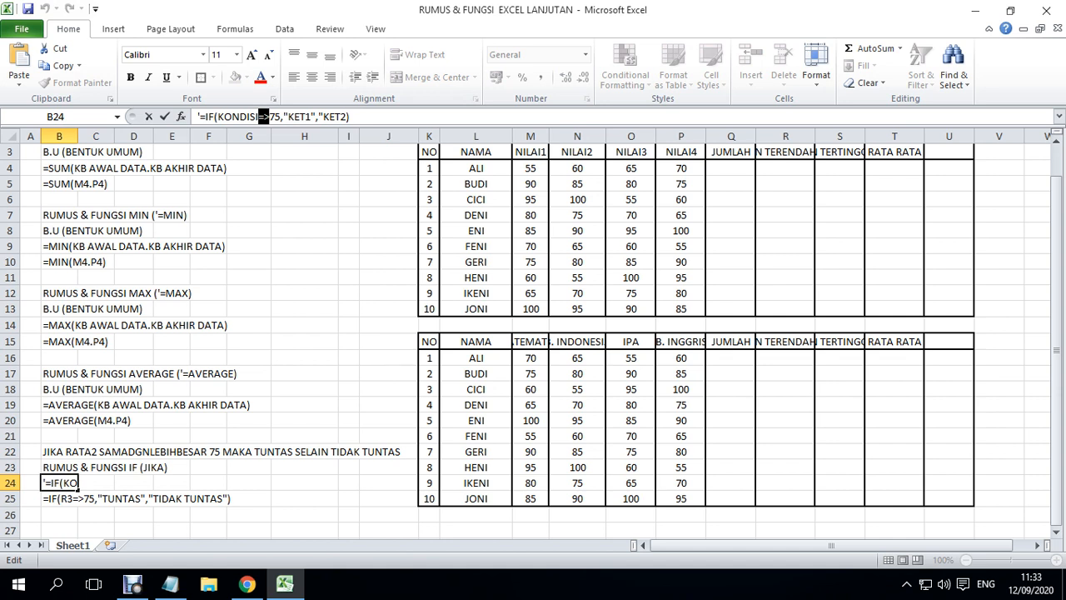
click(81, 498)
click(76, 483)
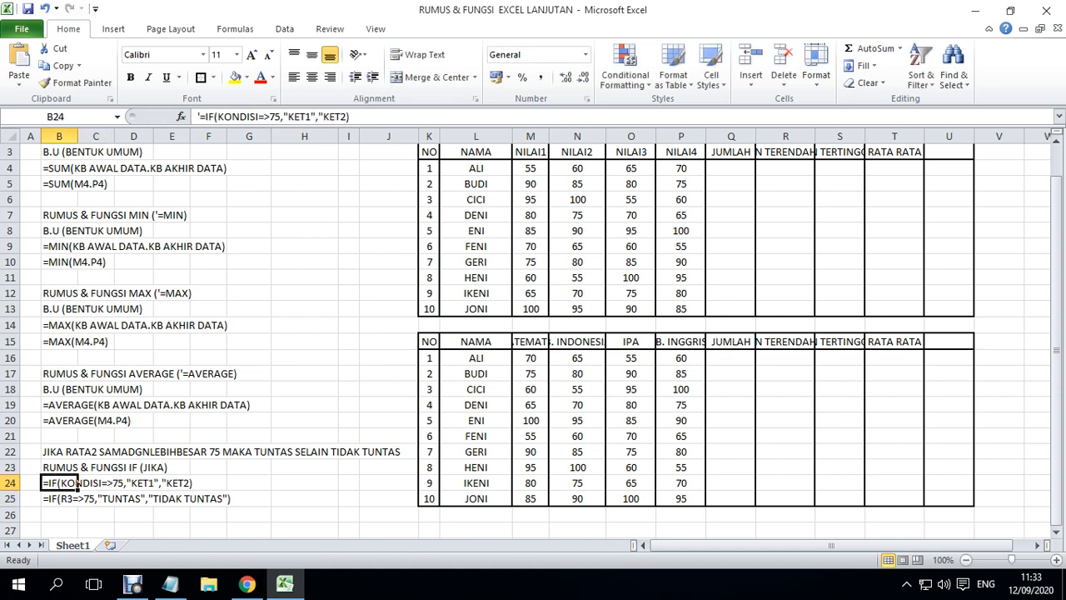
double_click(275, 117)
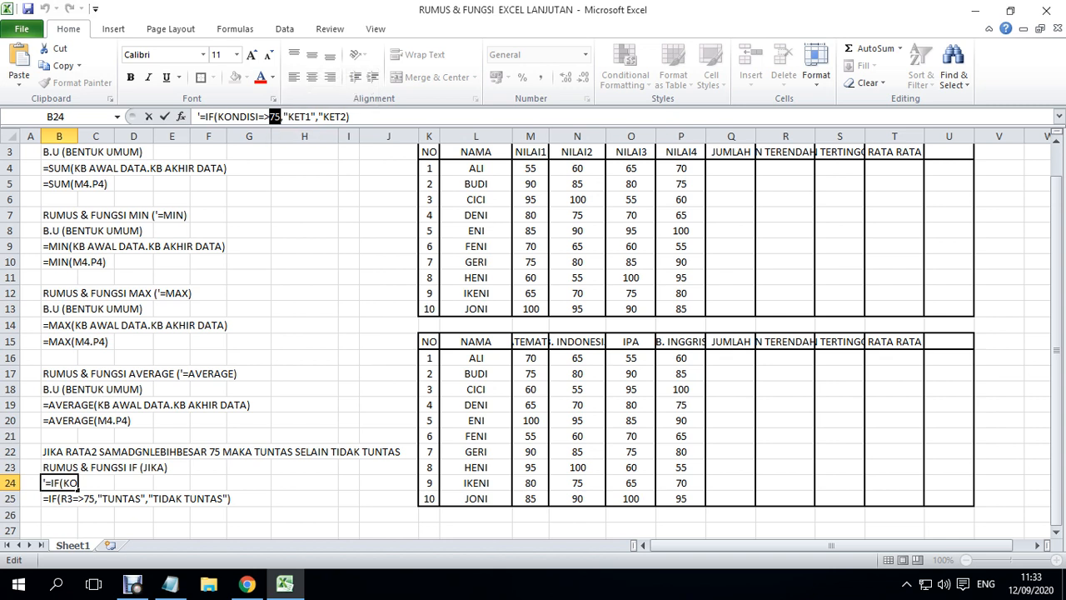
- Compare the word TUNTAS in the B22 rule text with the KET1 argument in B24
click(255, 451)
click(80, 453)
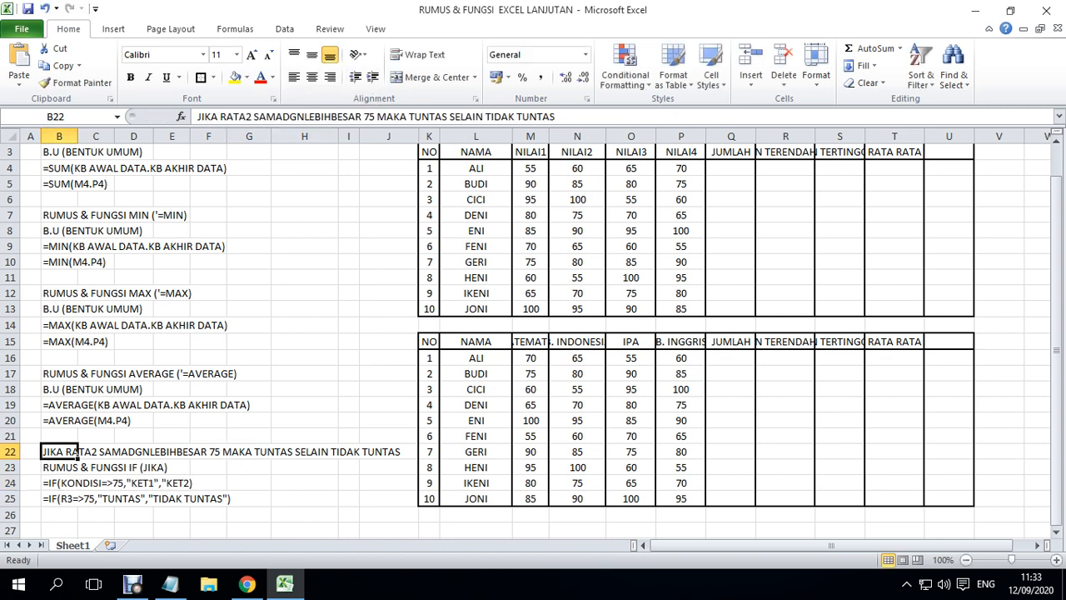
drag(409, 117, 448, 117)
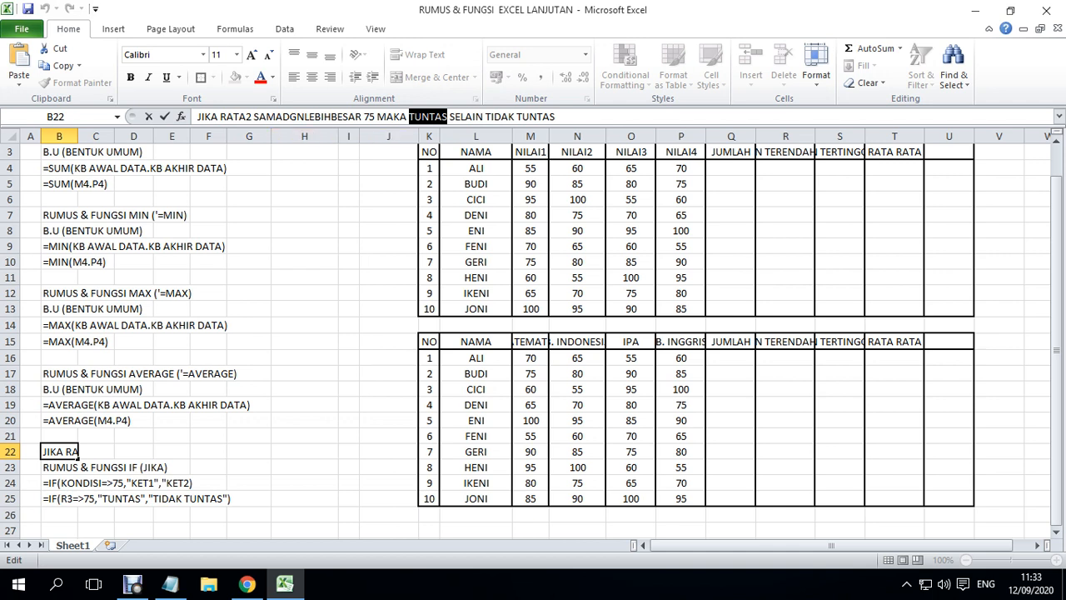
click(77, 483)
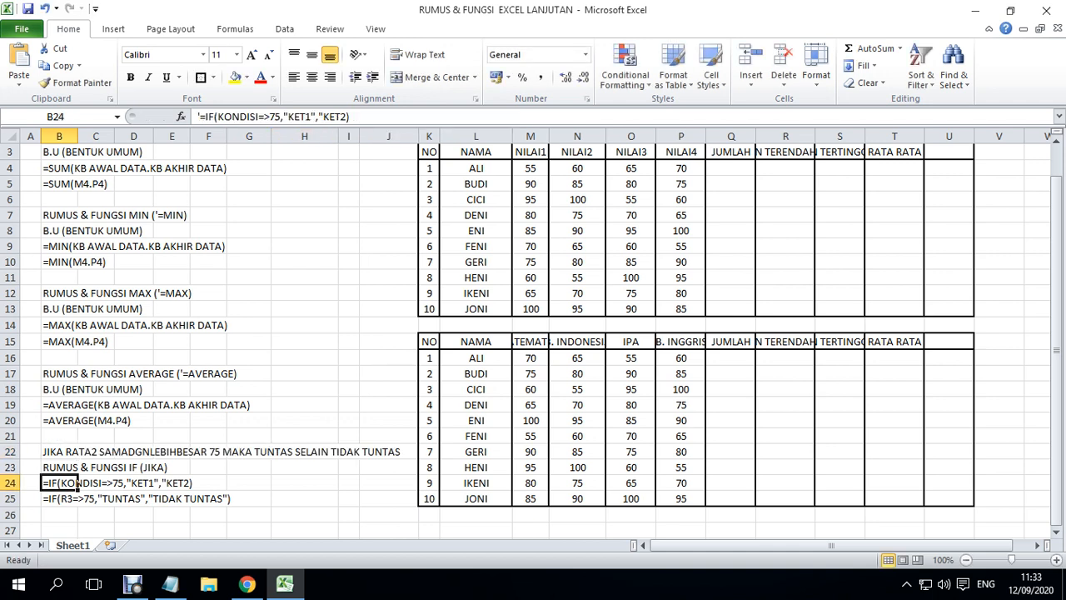
drag(288, 117, 310, 117)
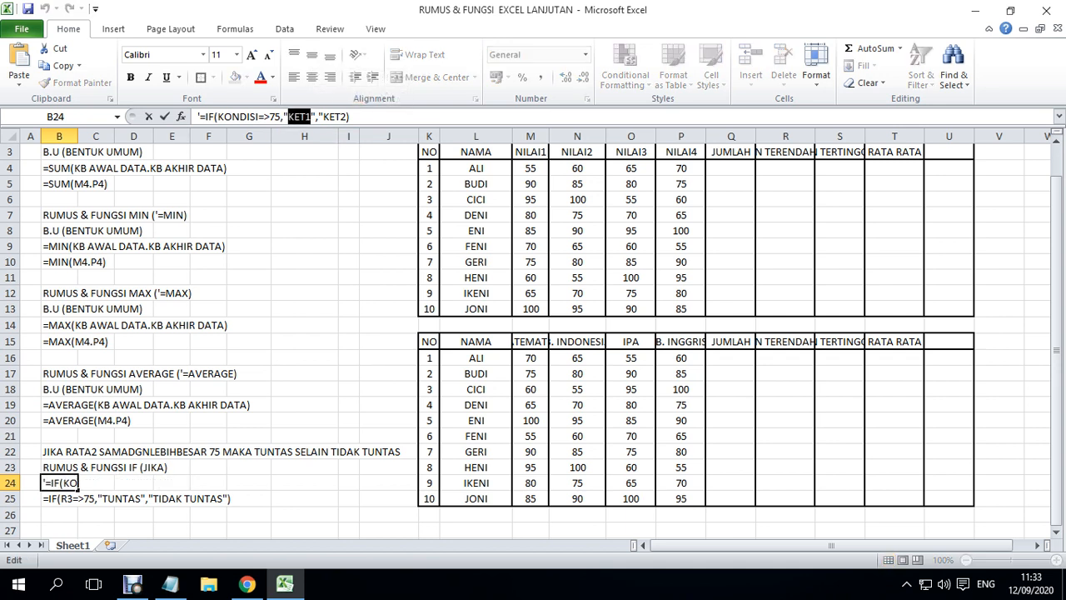
click(248, 452)
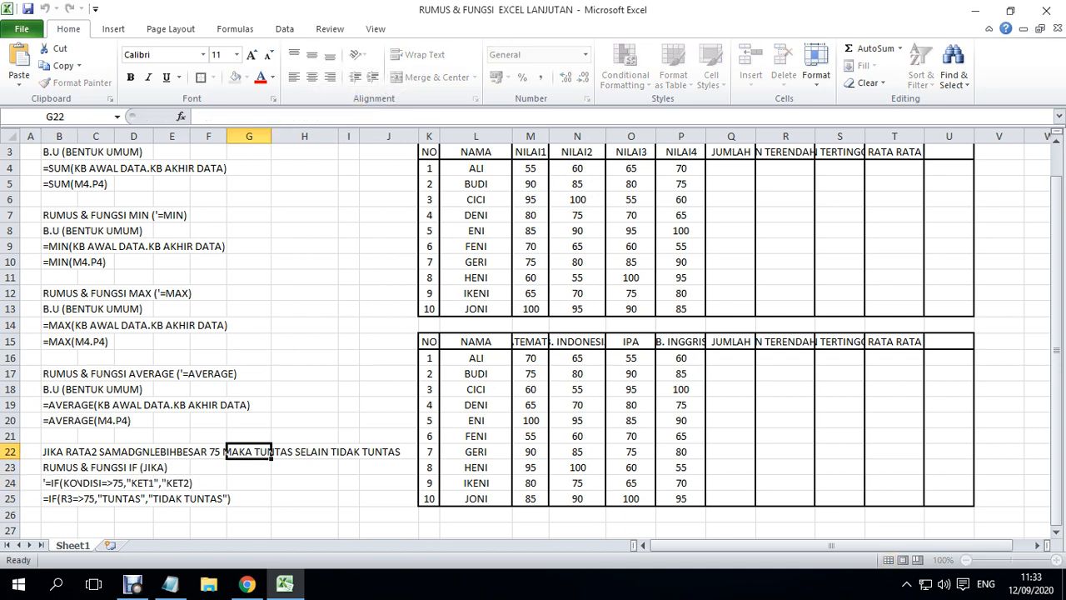
click(78, 452)
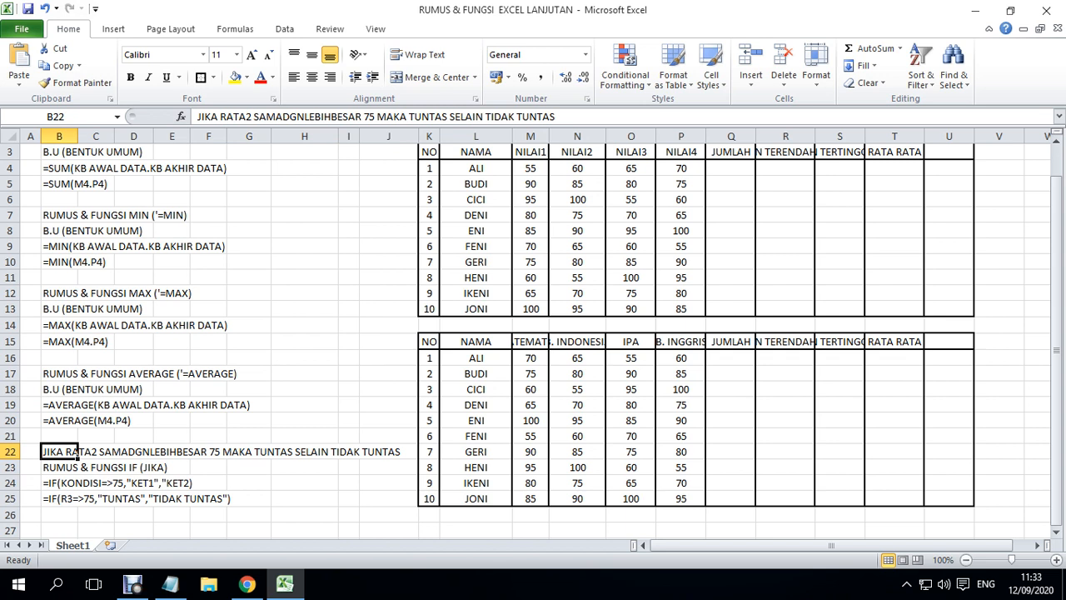
- Add the missing closing quotation mark after KET2 in the general IF form in B24
click(78, 483)
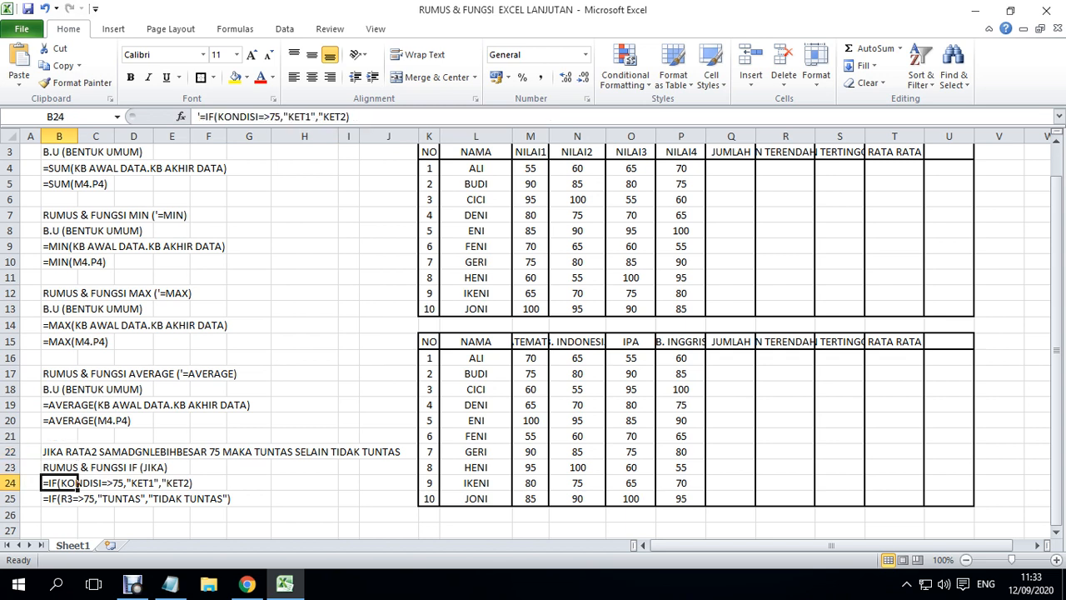
click(350, 117)
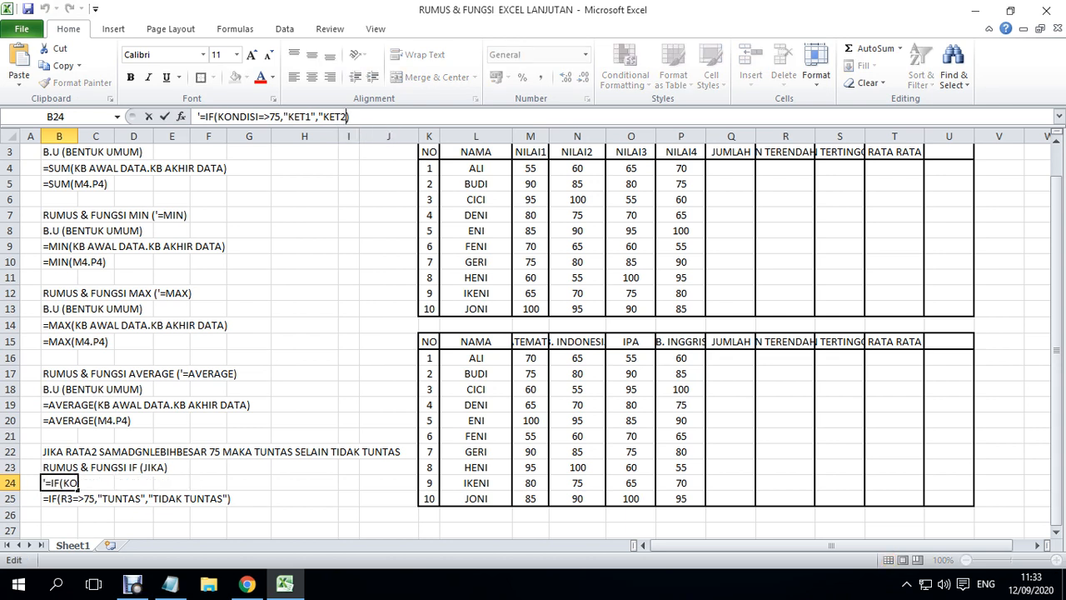
text(")
drag(294, 117, 346, 117)
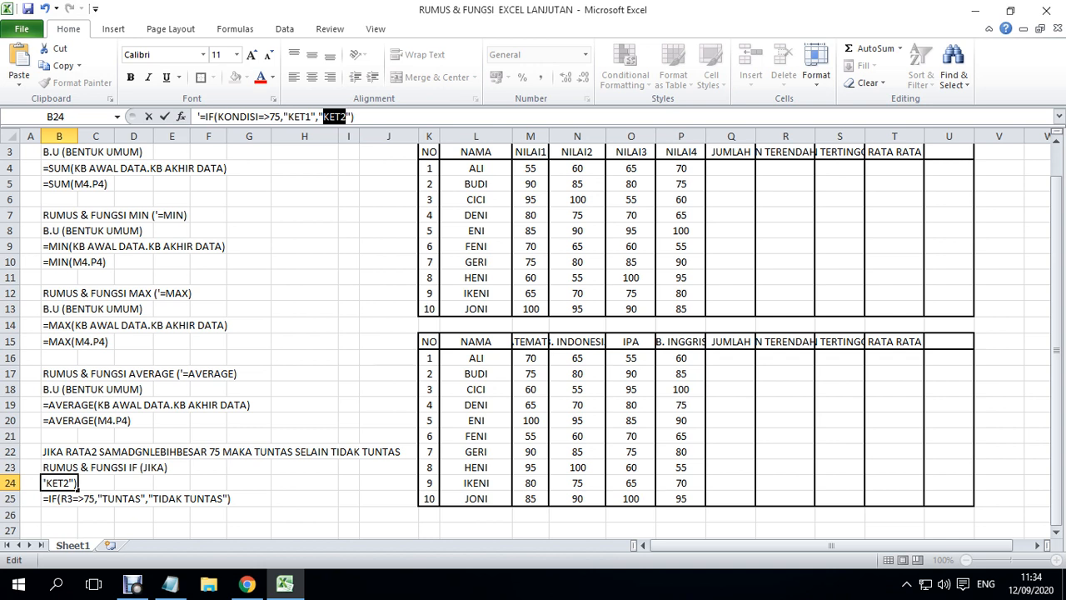
click(133, 499)
- Examine the full text of the example IF formula in B25 without changing it
click(60, 498)
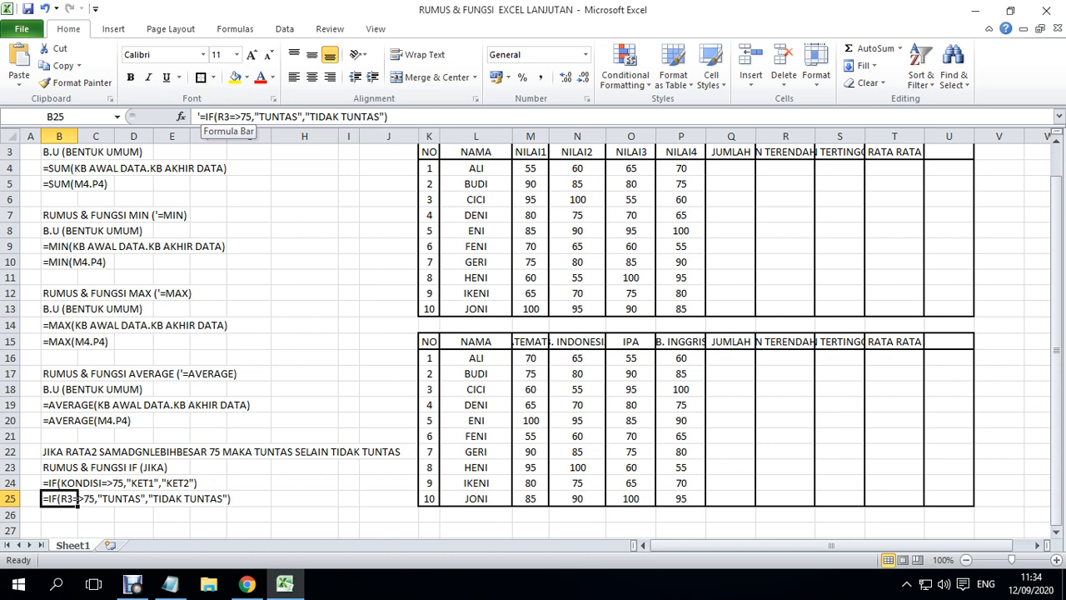
click(387, 117)
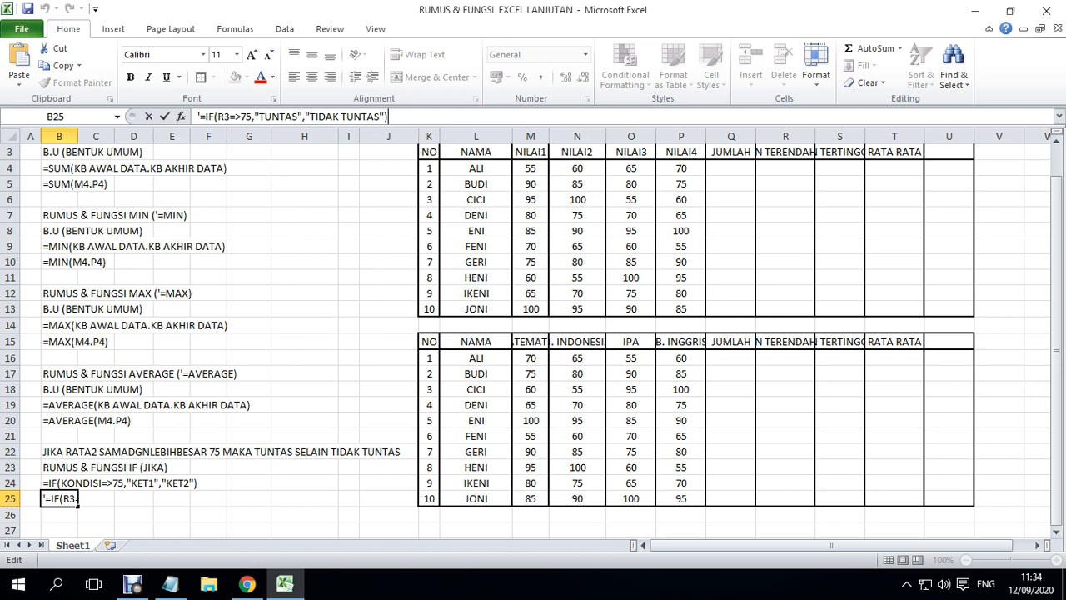
click(95, 531)
click(78, 498)
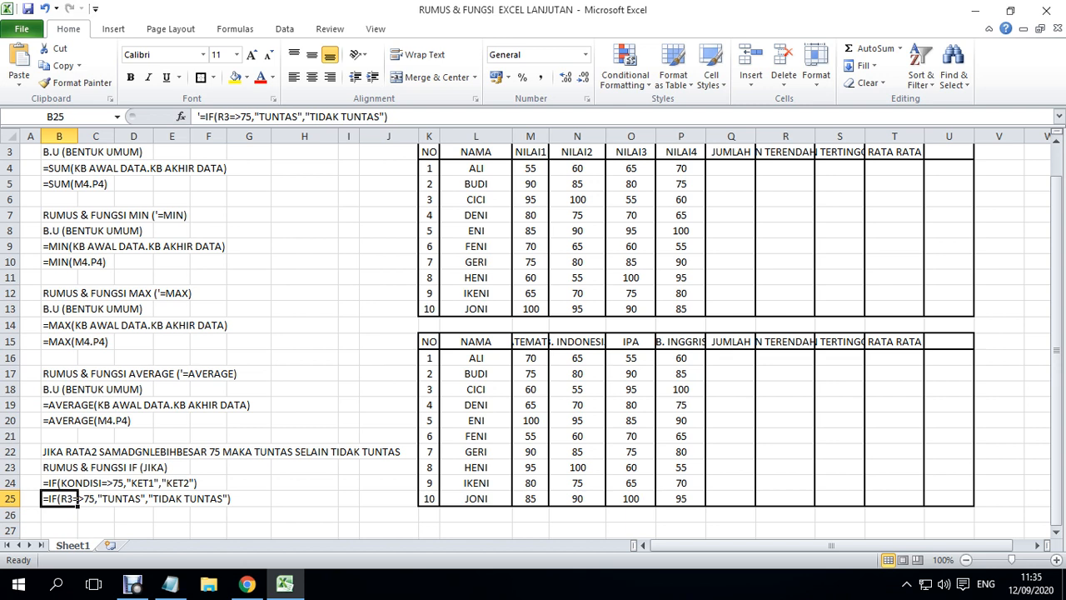
- Enter the column heading IF in U3, beside RATA RATA in the first score table, and centre it
click(731, 168)
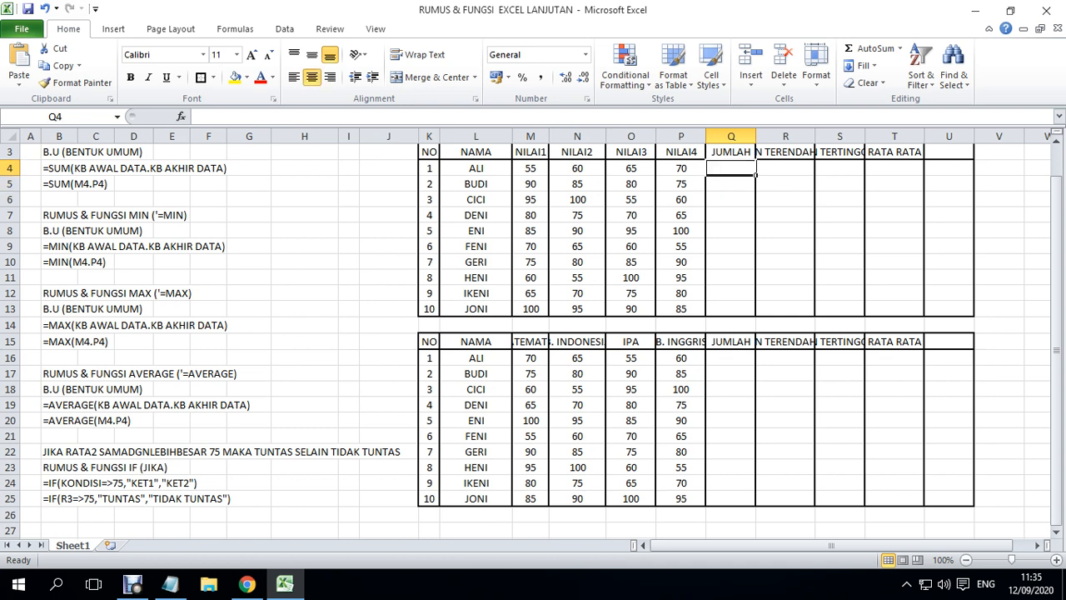
key(Right)
key(Right)
key(Right)
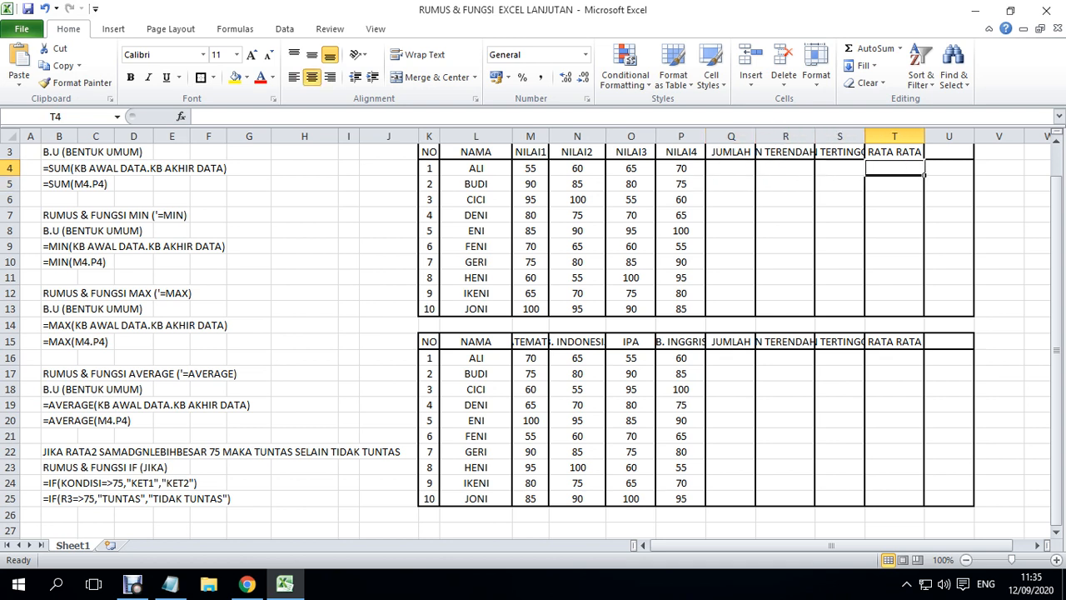
key(Right)
key(Up)
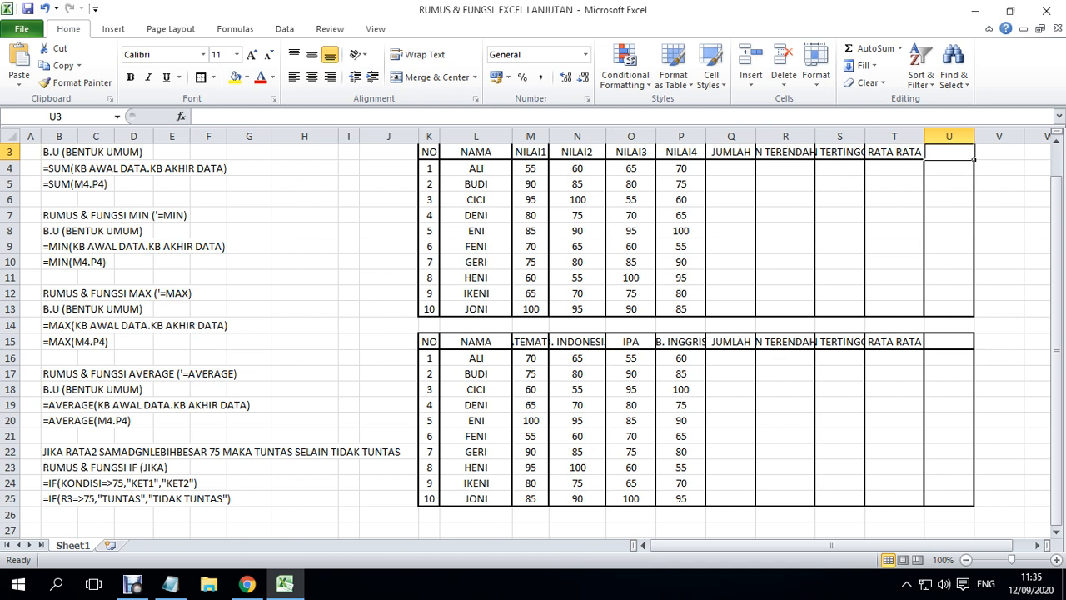
text(I)
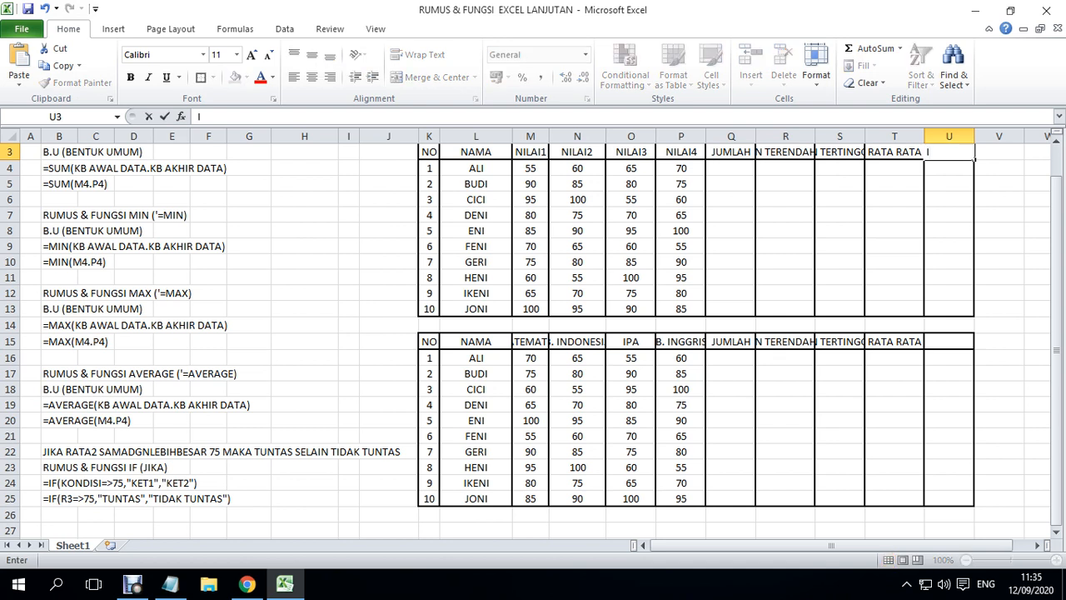
text(F)
key(Return)
key(Up)
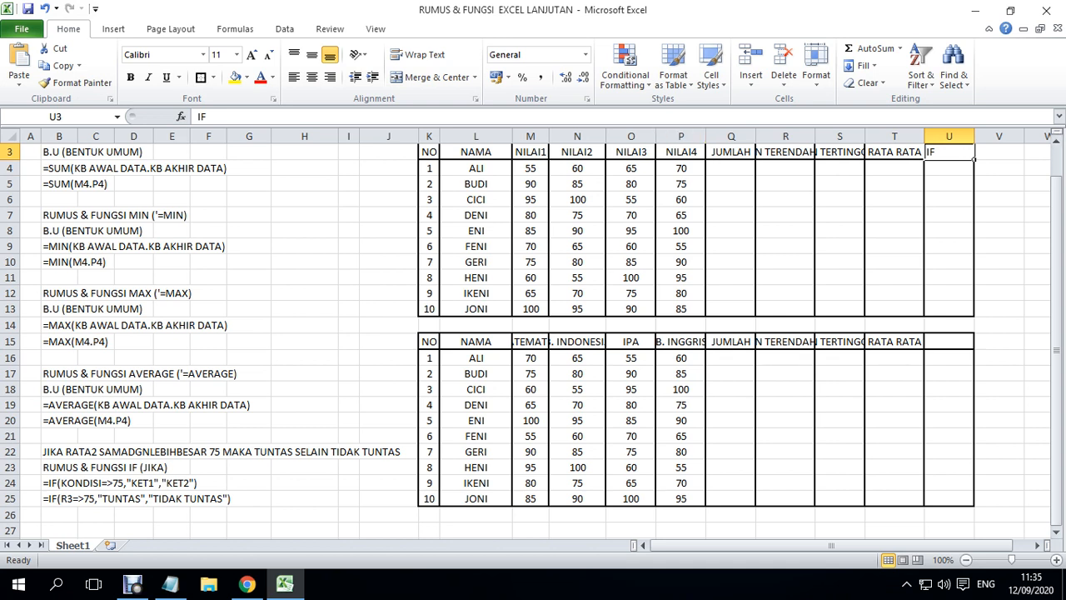
click(311, 76)
click(949, 169)
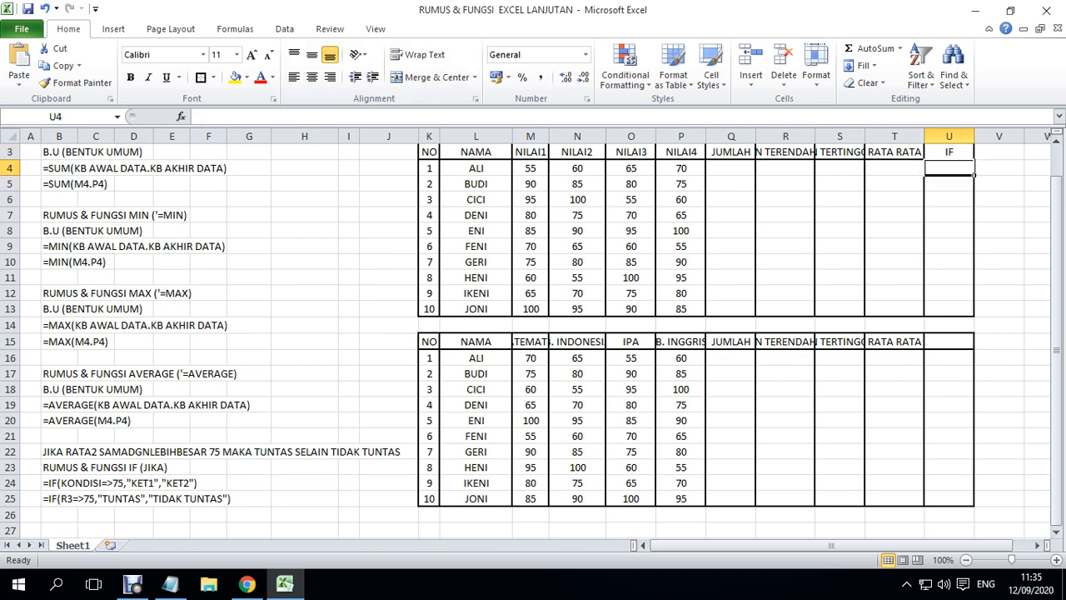
click(732, 168)
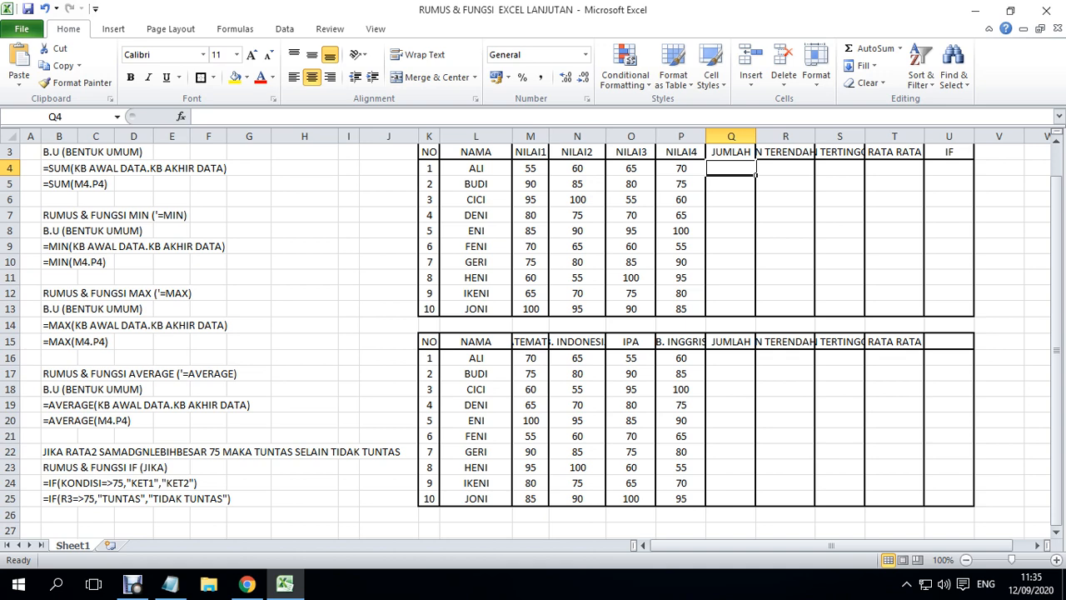
- Begin a SUM formula in Q4, the first student's JUMLAH cell, and dismiss the Internet Download Manager alert
scroll(531, 341, up, 1)
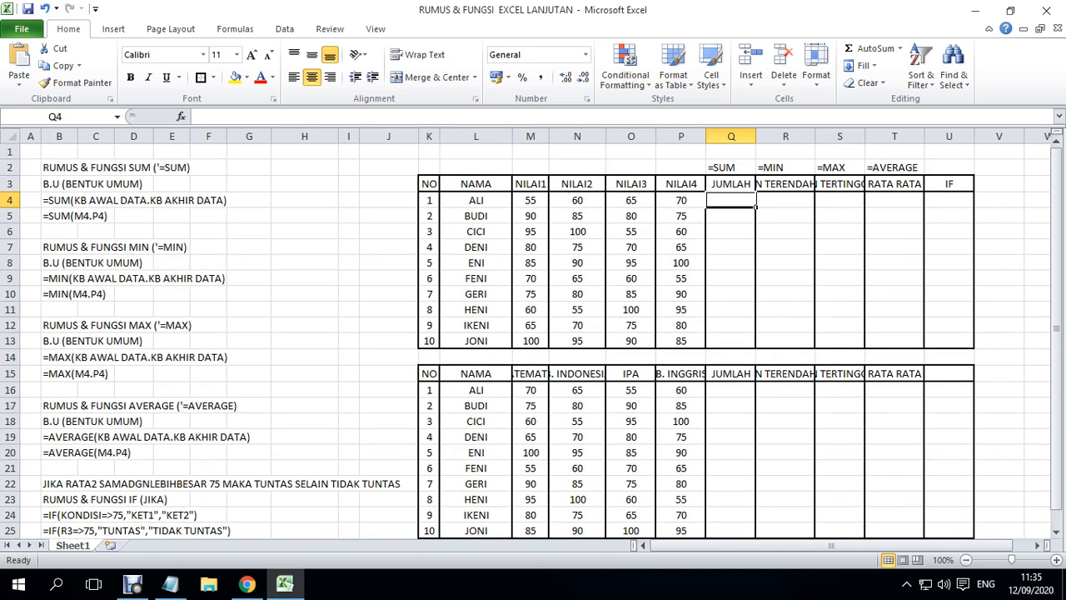
text(=)
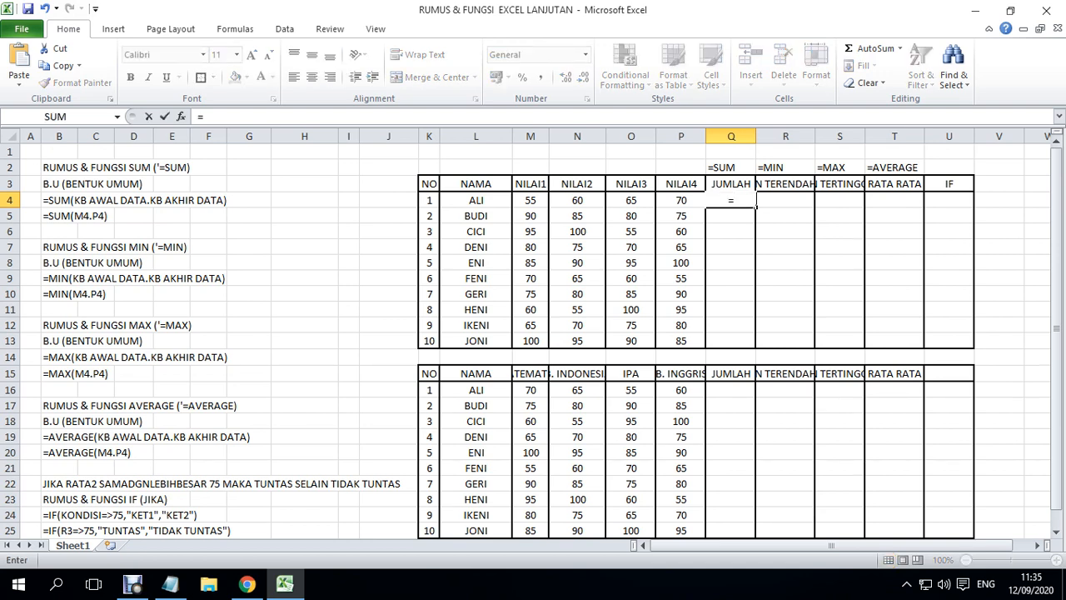
text(SUM)
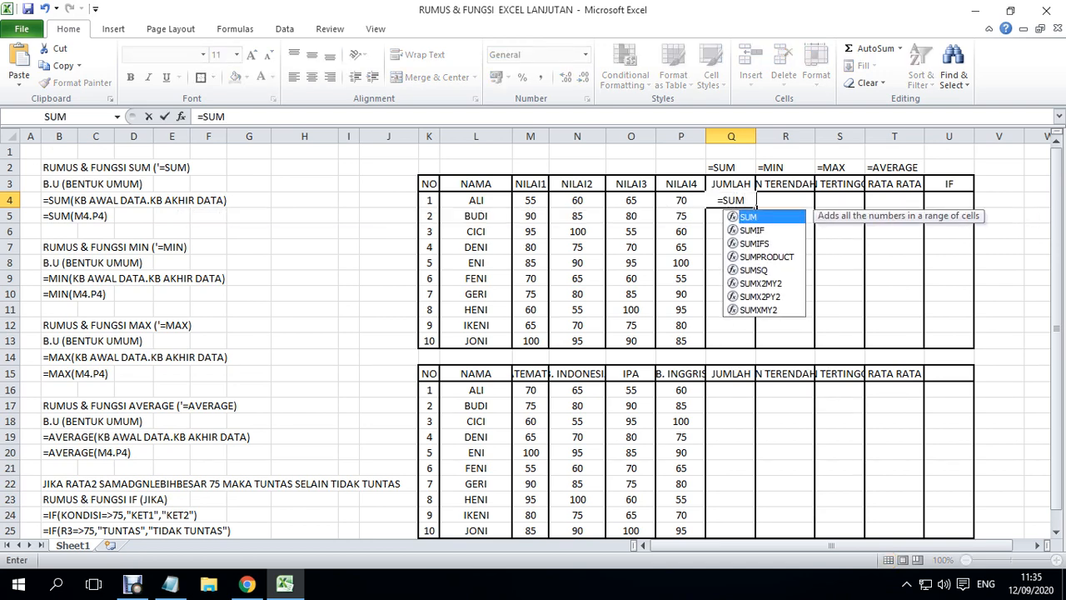
text(()
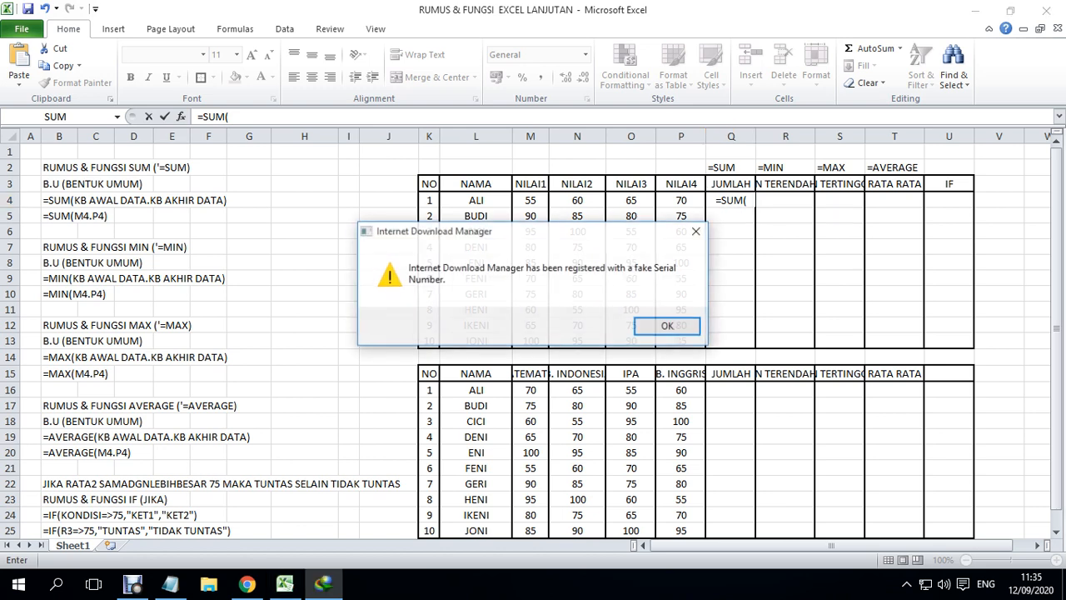
click(697, 231)
click(530, 201)
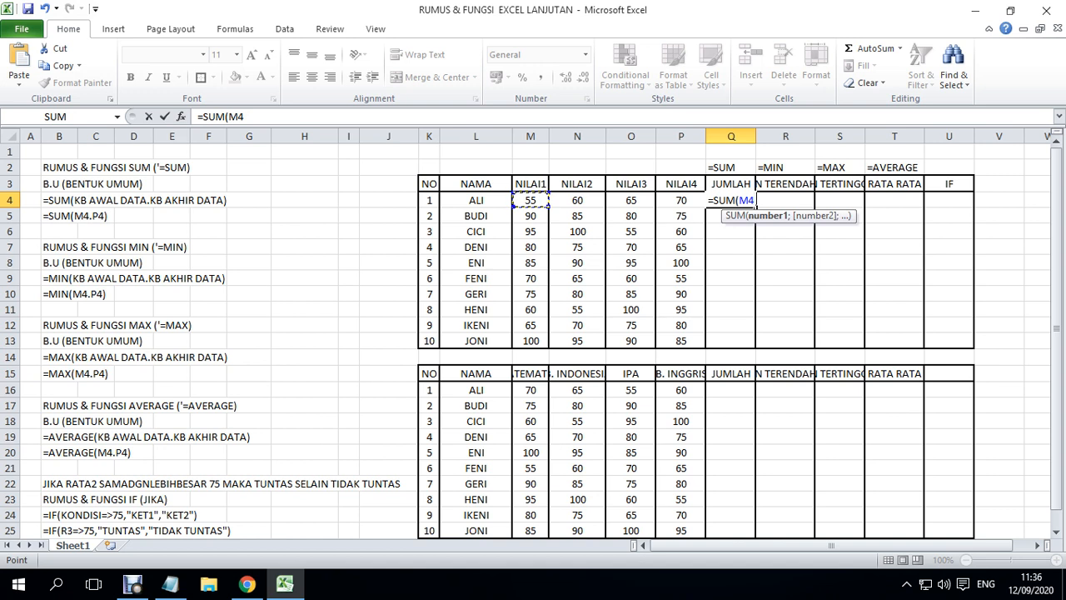
click(60, 200)
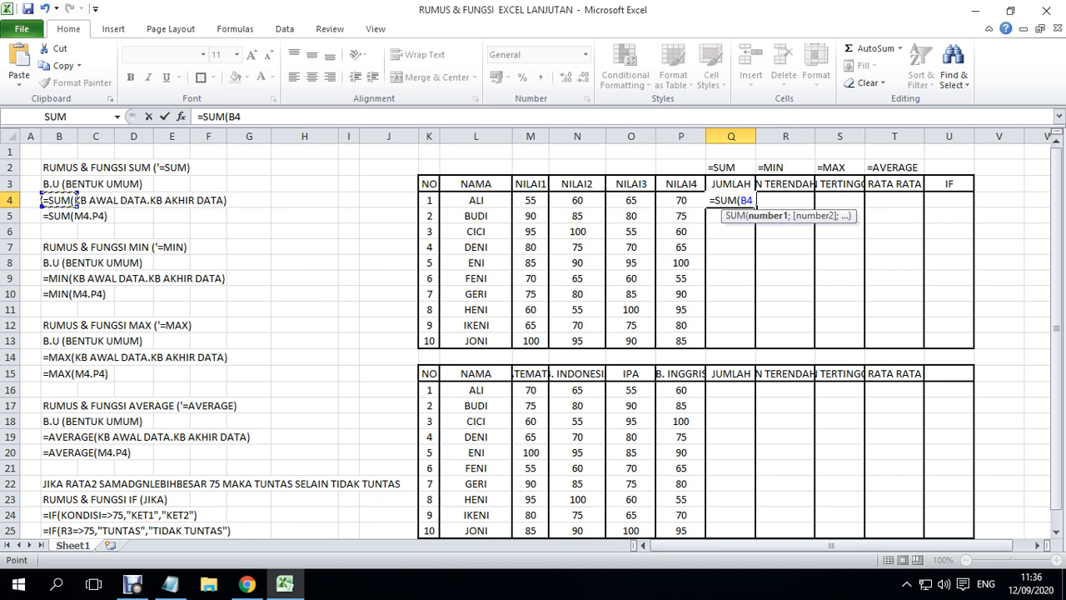
click(60, 232)
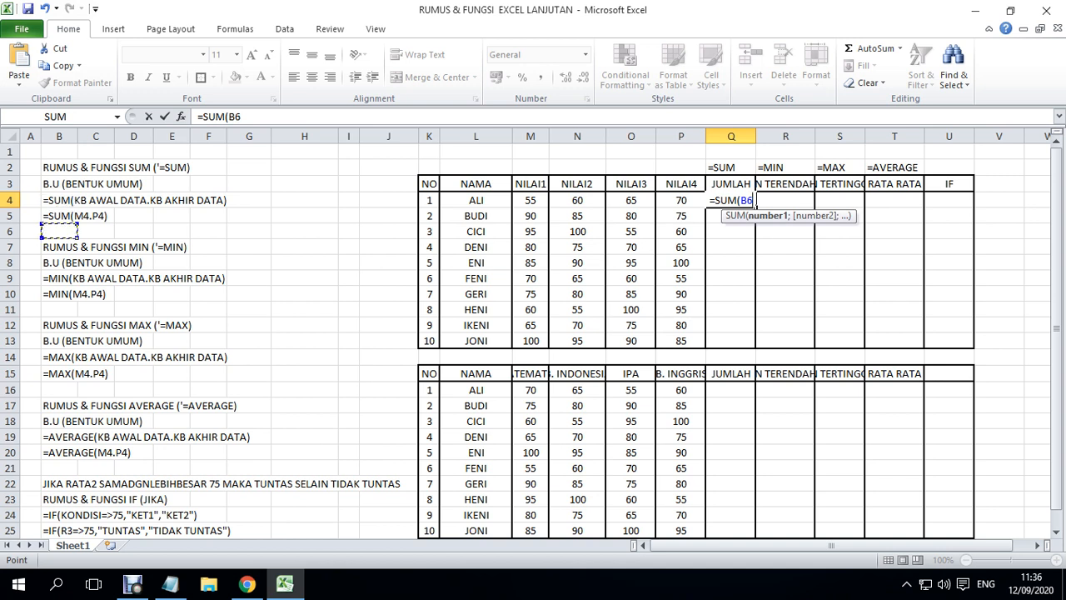
click(59, 216)
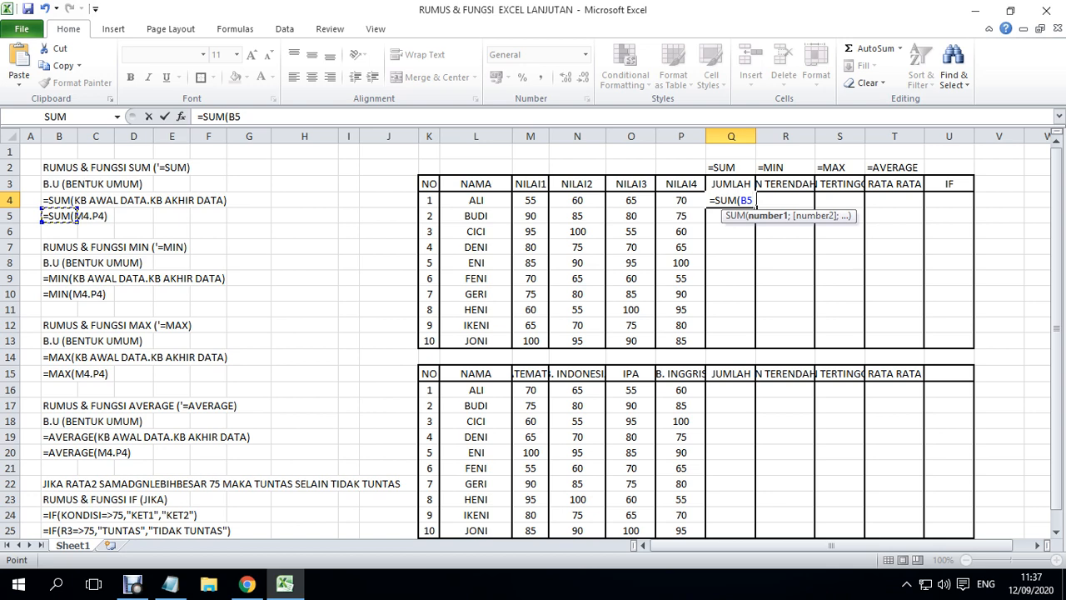
key(F2)
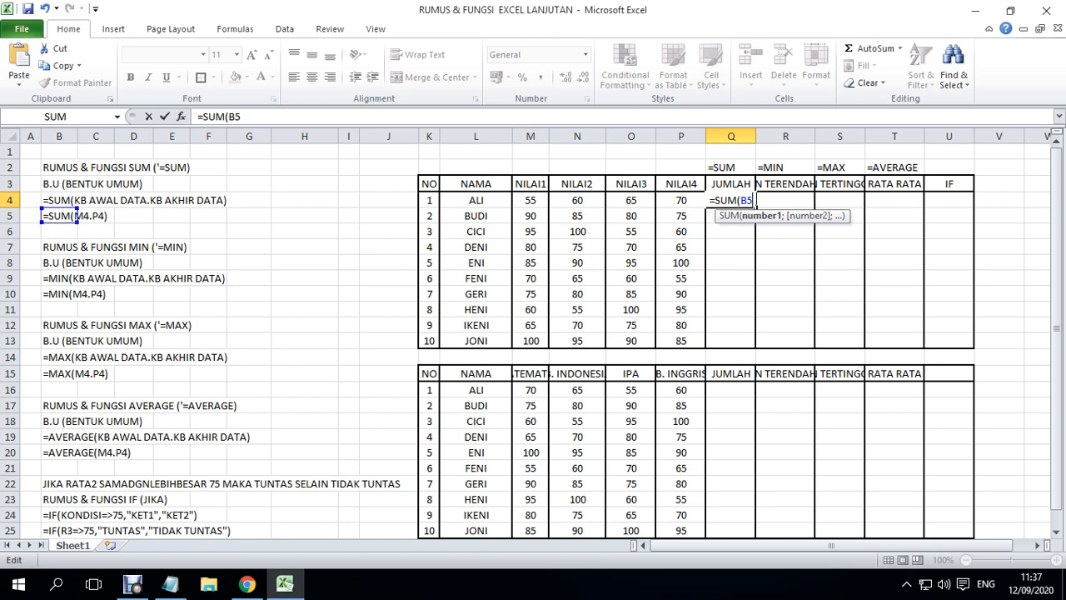
key(BackSpace)
key(BackSpace)
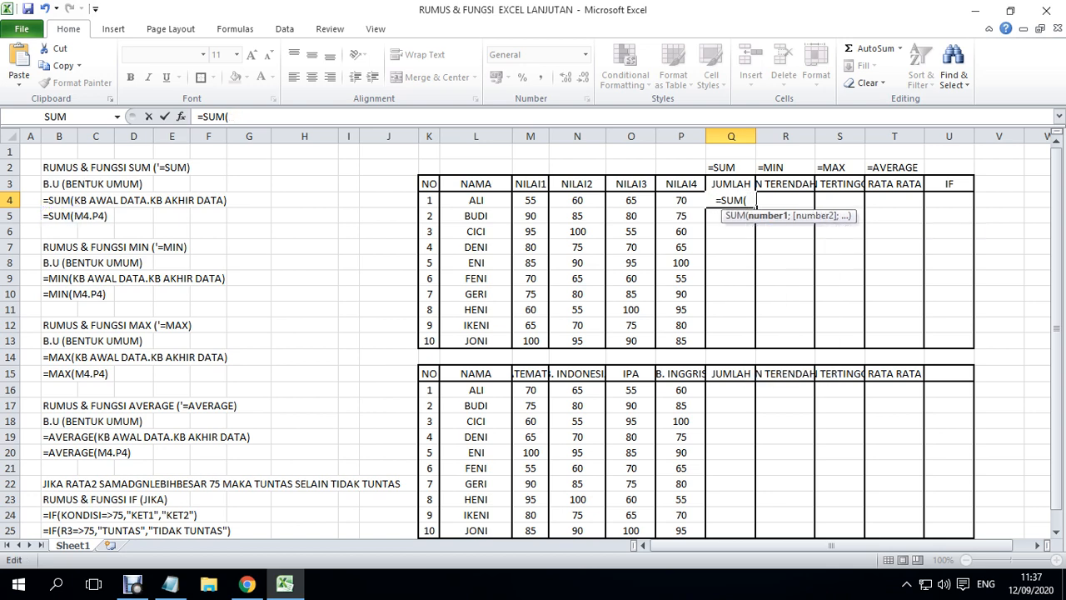
- Complete the Q4 formula as =SUM(M4.P4) to total the first student's NILAI1 to NILAI4 scores
text(M4.)
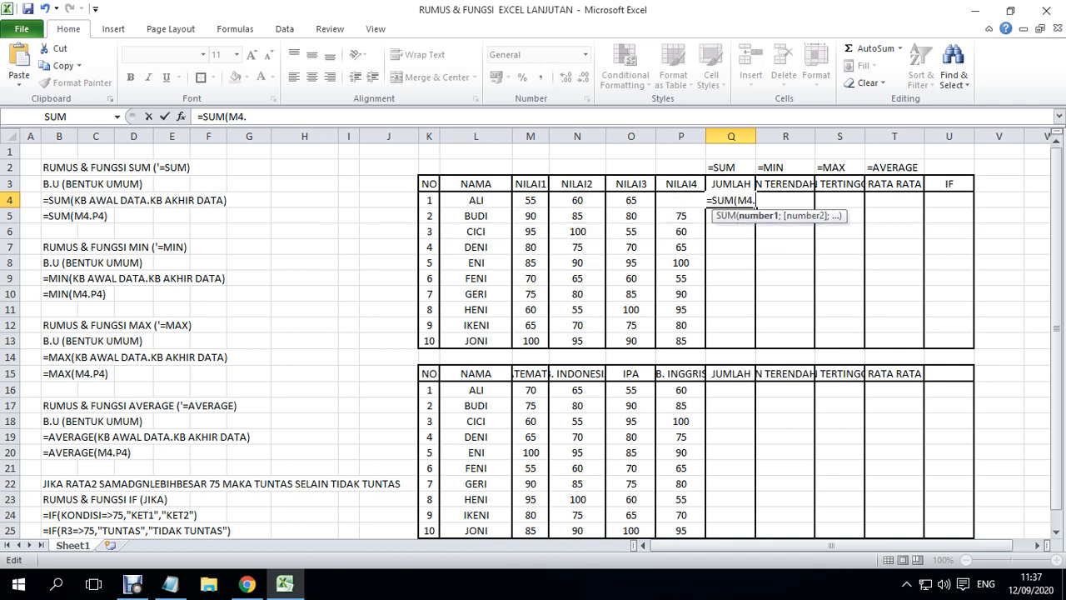
text(P4)
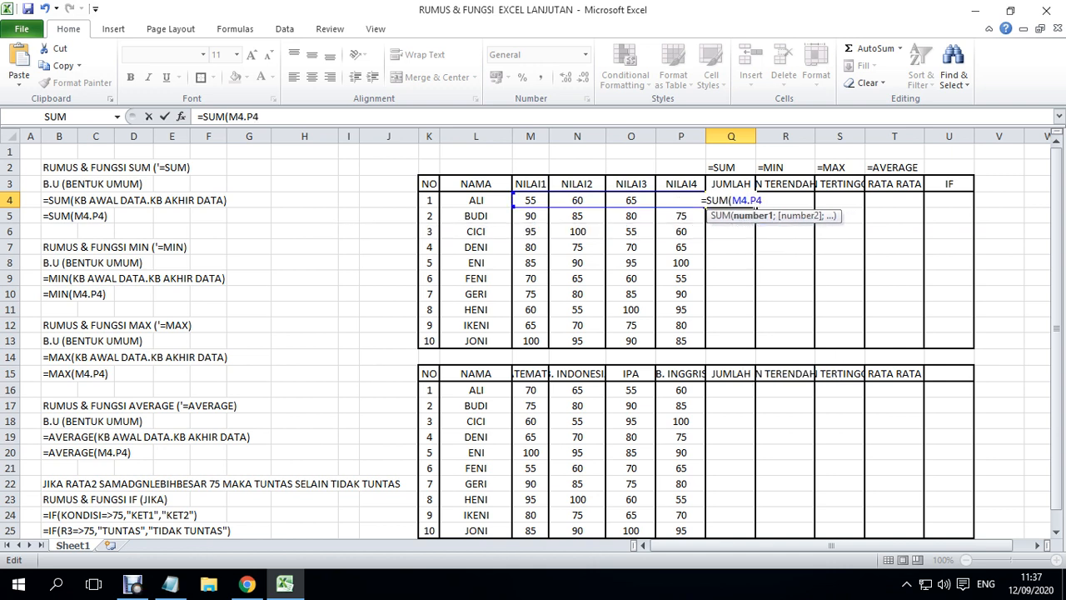
text())
key(Return)
key(Up)
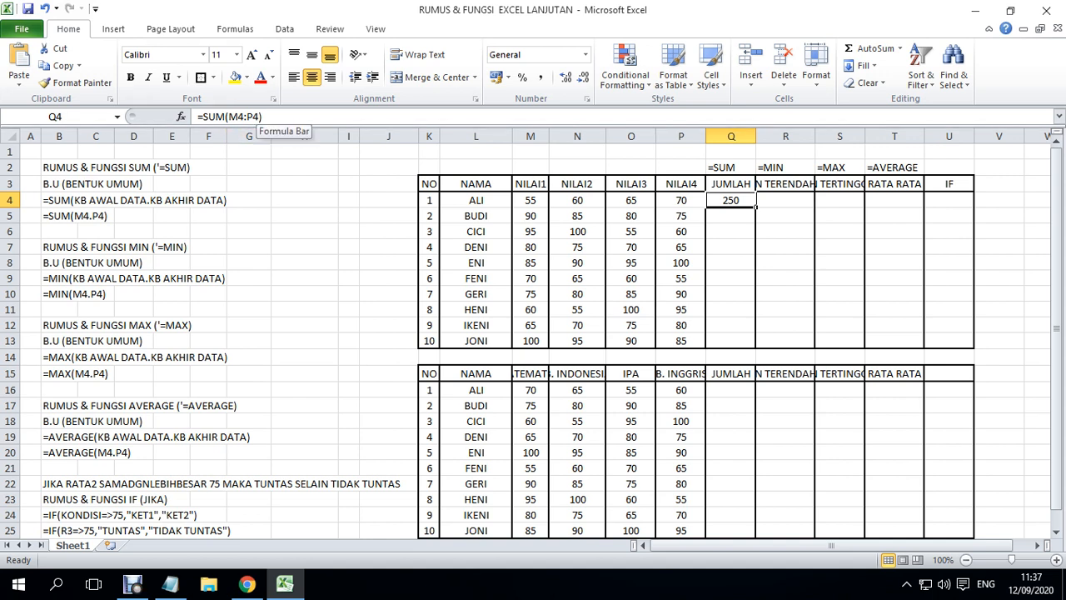
- Enter =MIN(M4.P4) in R4 to get the first student's lowest score
key(Right)
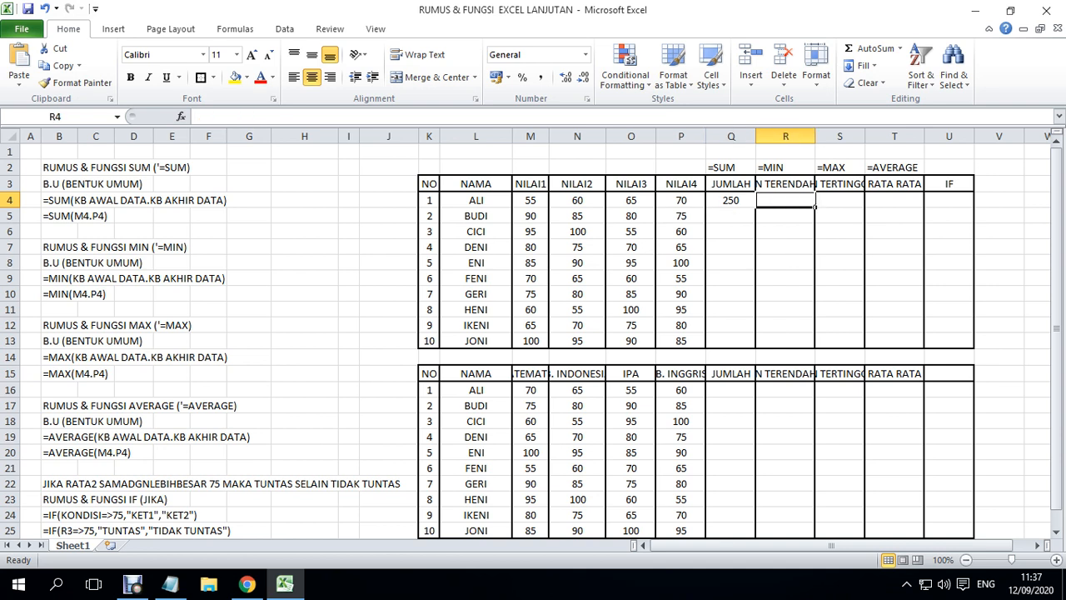
click(785, 279)
click(785, 200)
text(=)
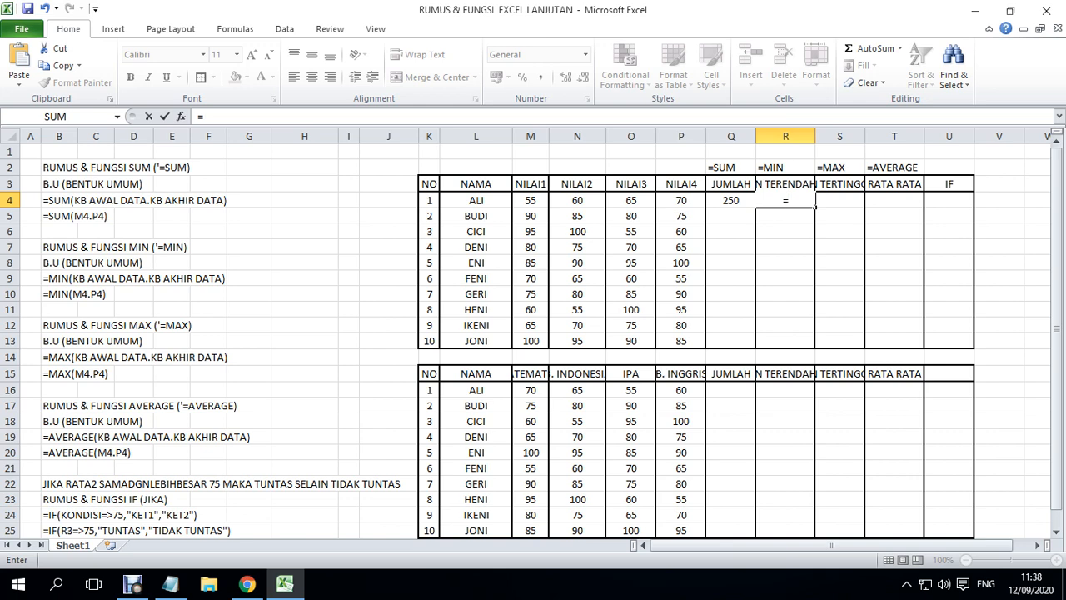
text(MIN)
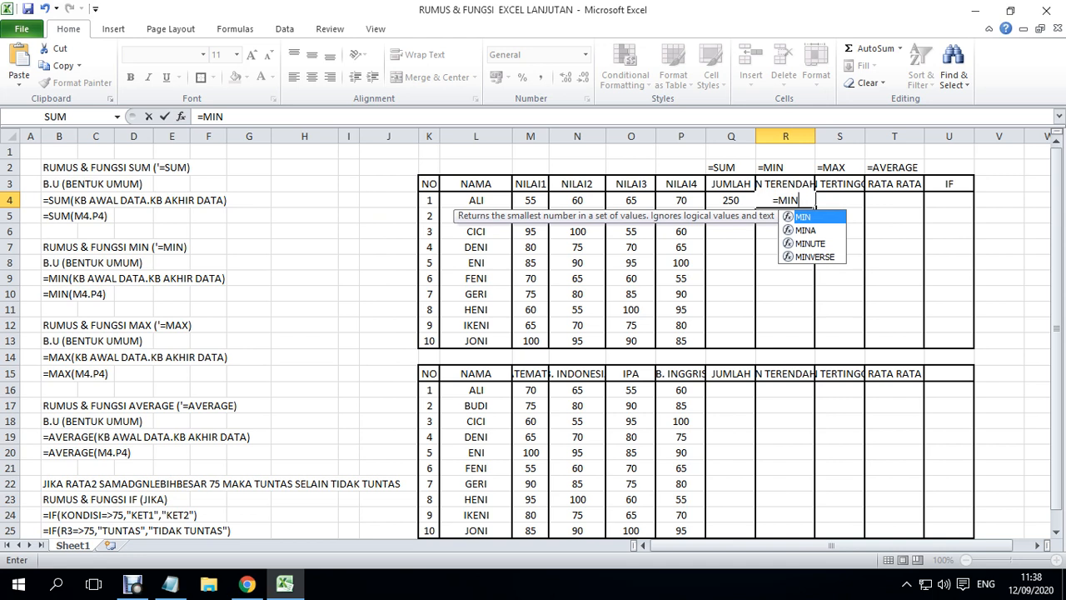
text((M4.)
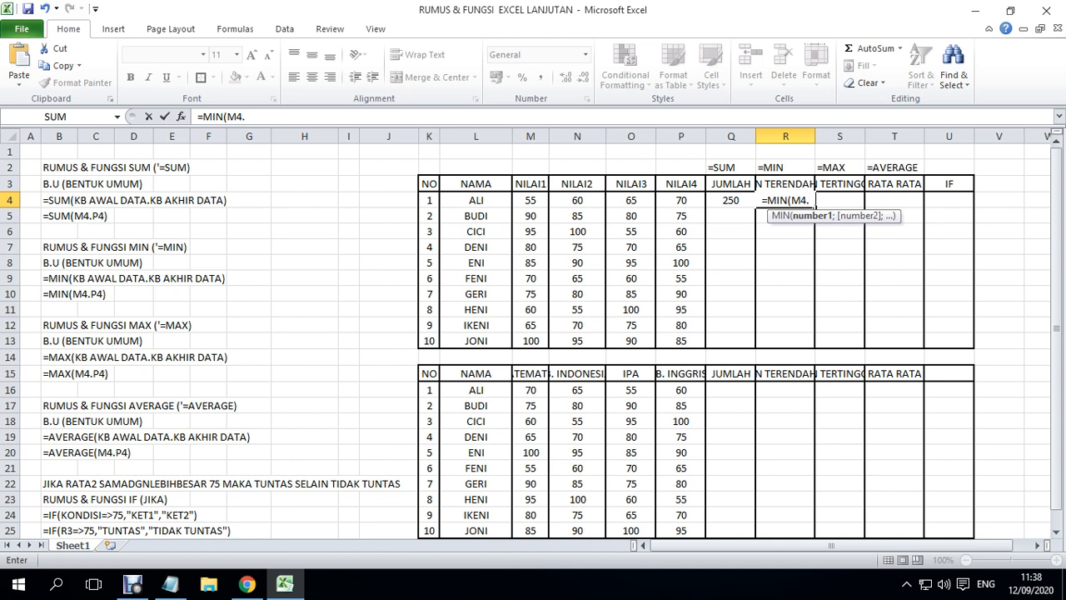
text(P4))
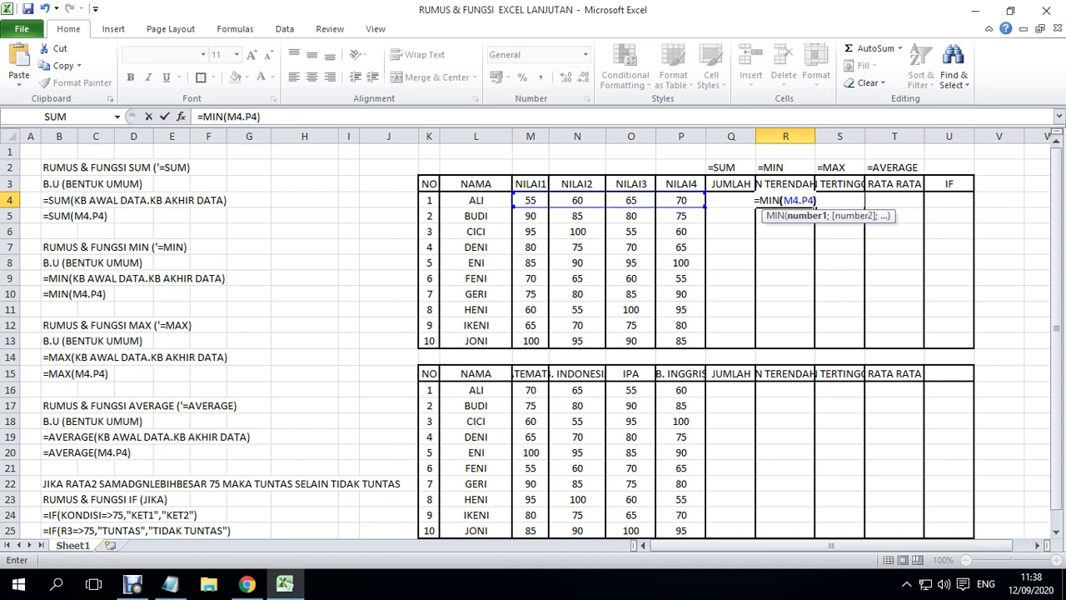
key(Return)
key(Up)
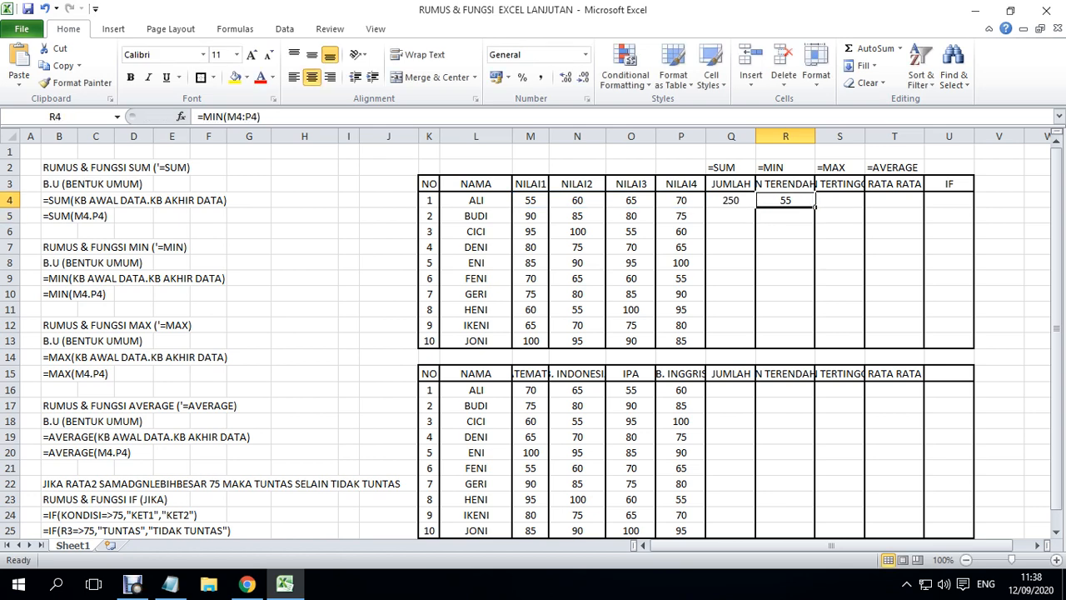
- Enter =MAX(M4.P4) in S4 to get the first student's highest score
key(Right)
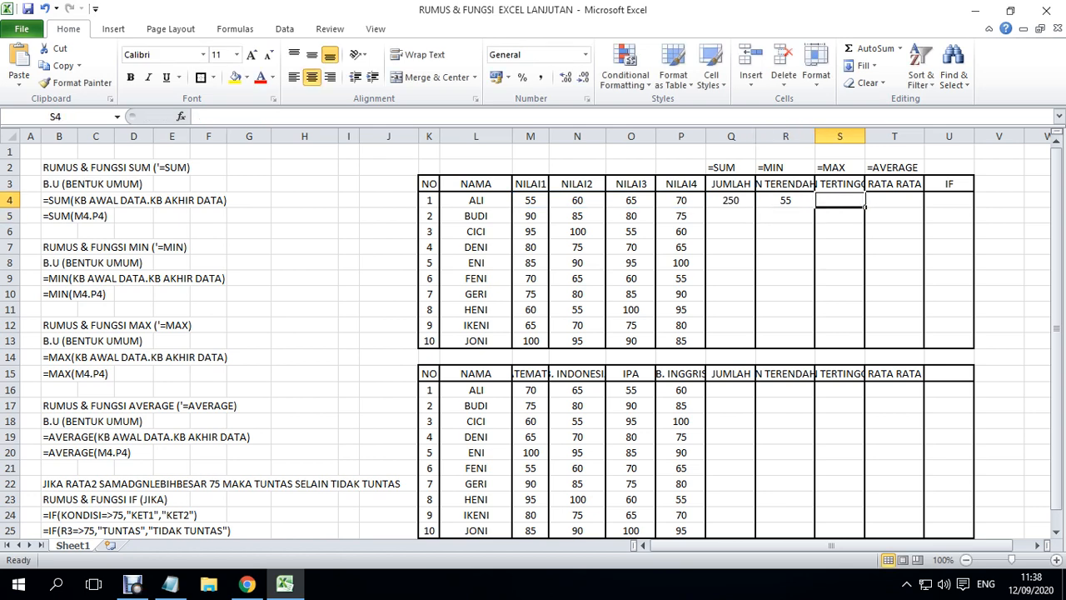
text(=MAX)
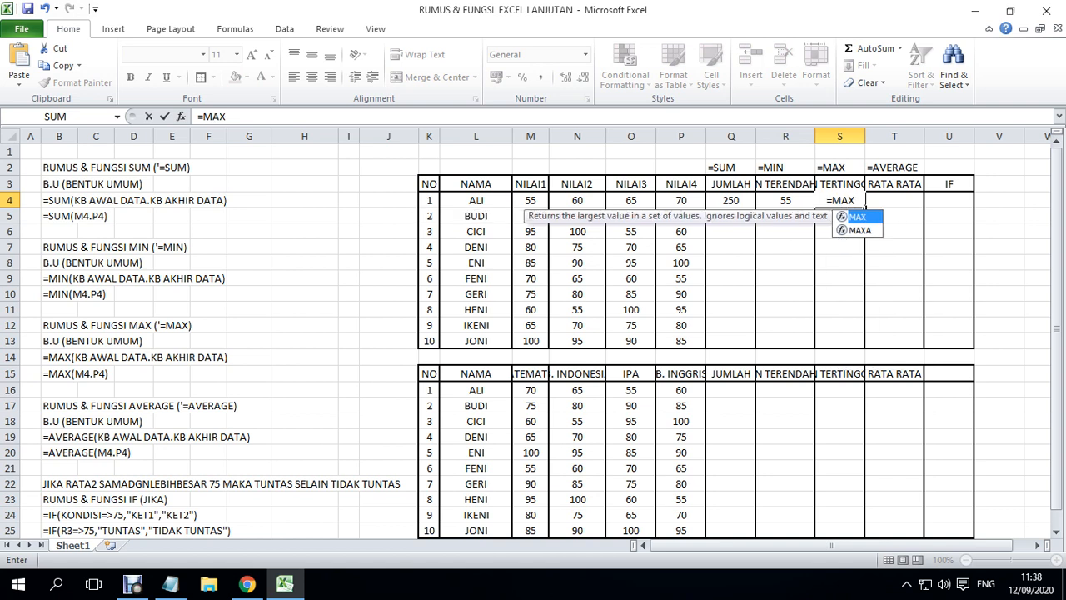
text(()
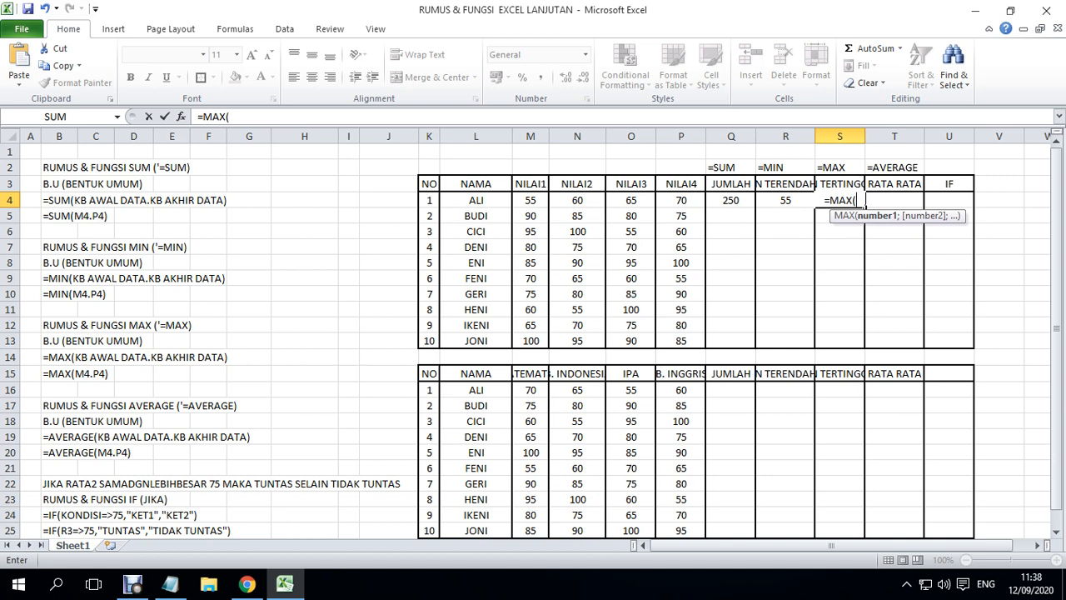
text(M)
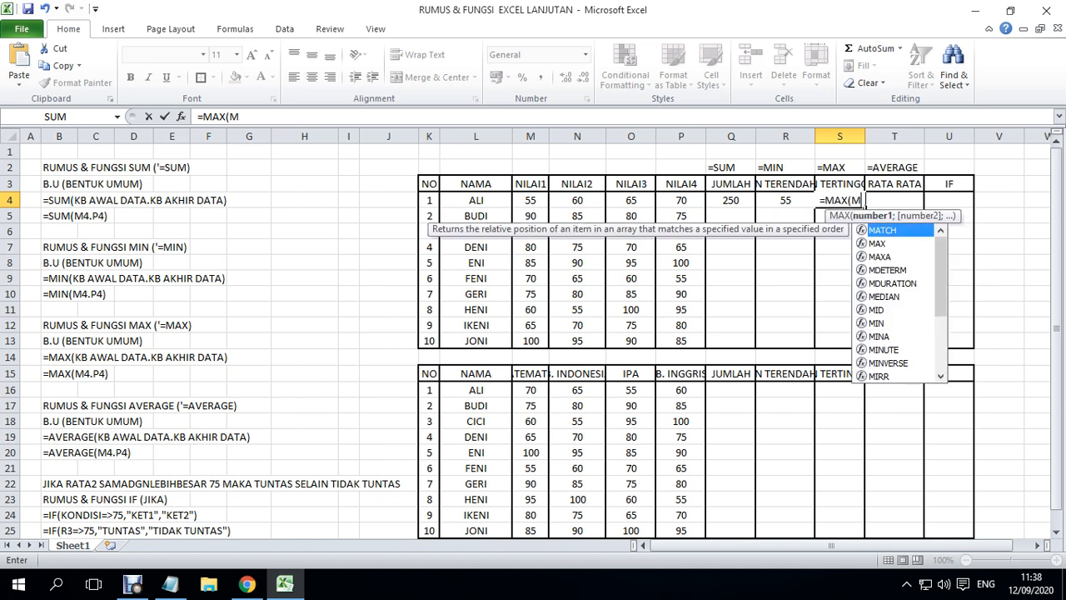
text(4)
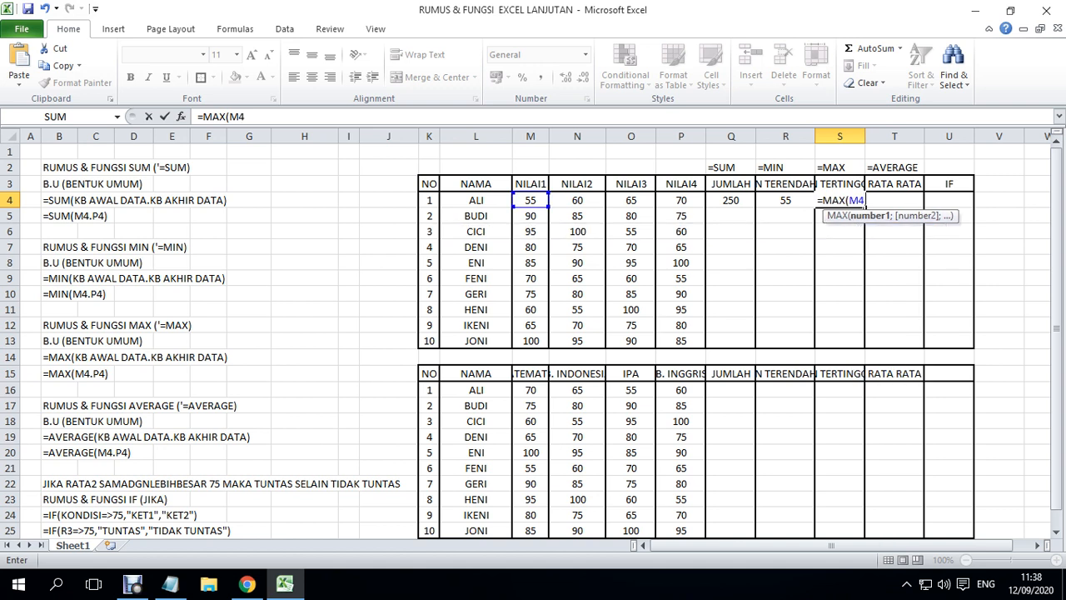
text(.)
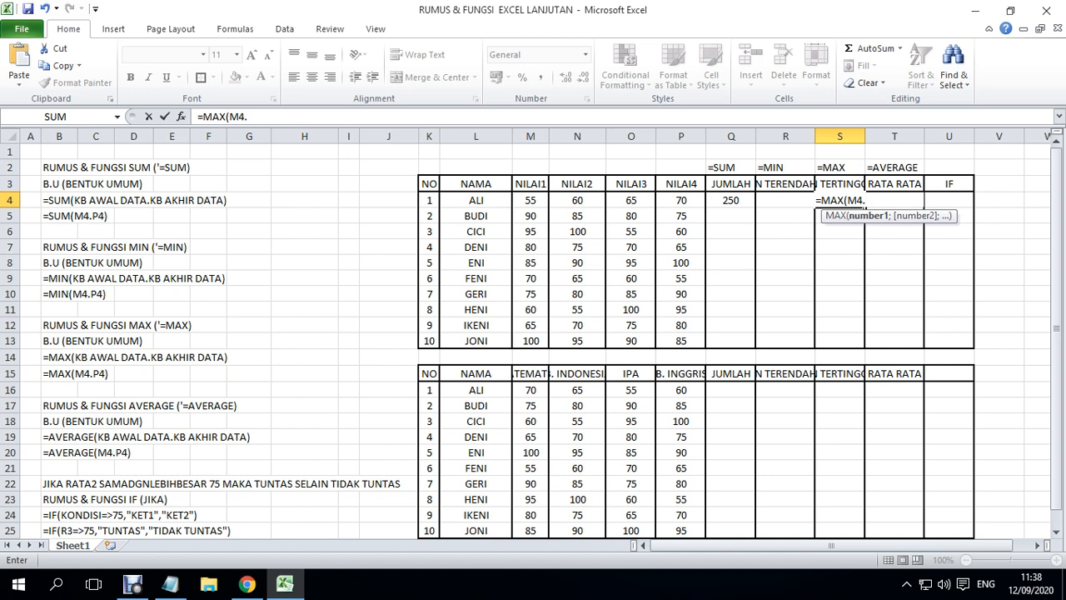
text(P)
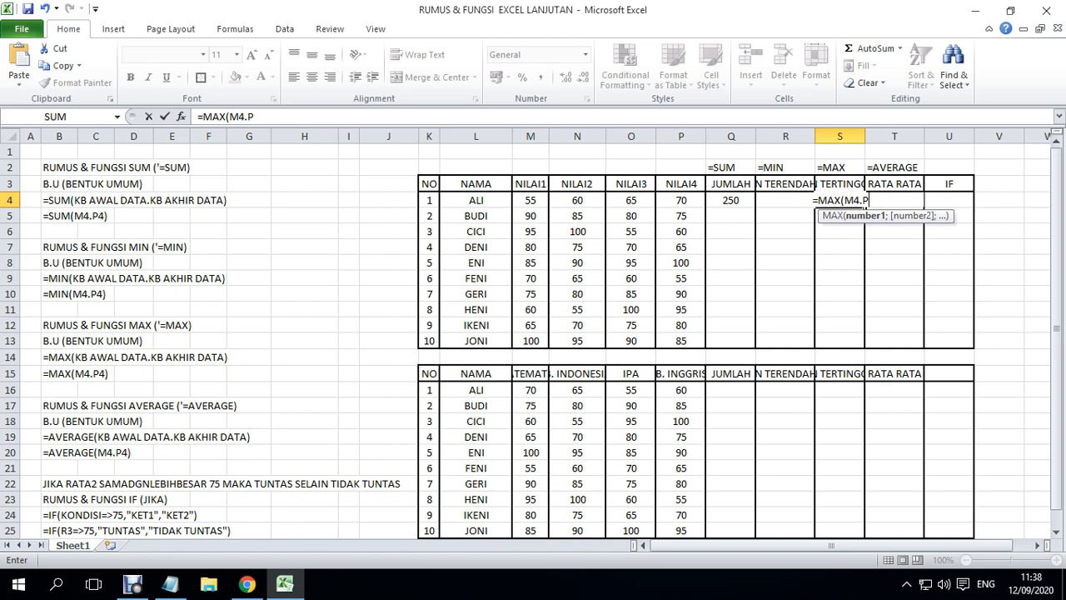
text(4)
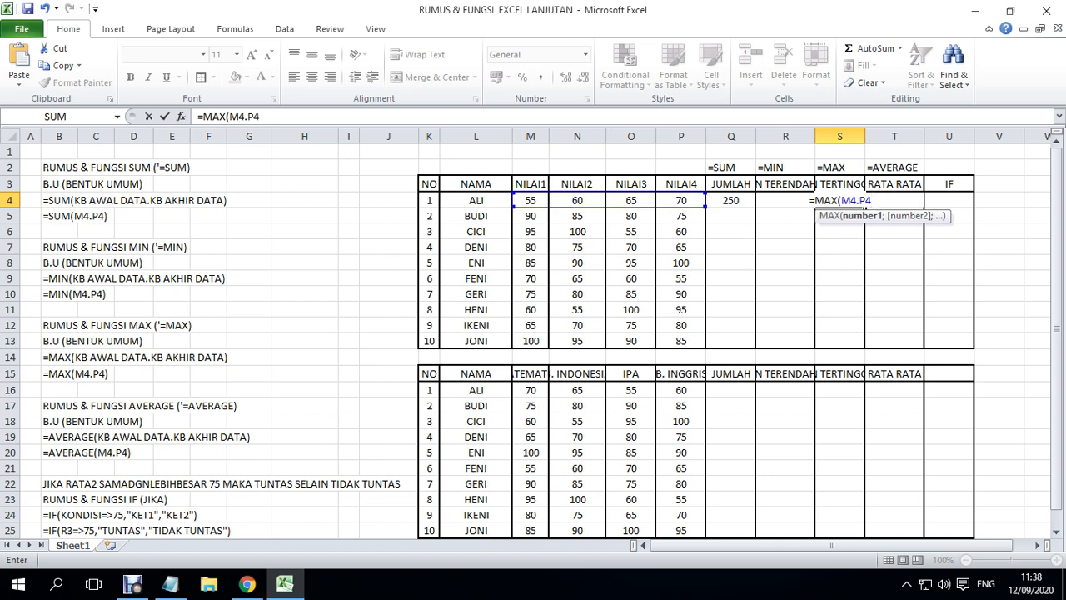
key(shift+F10)
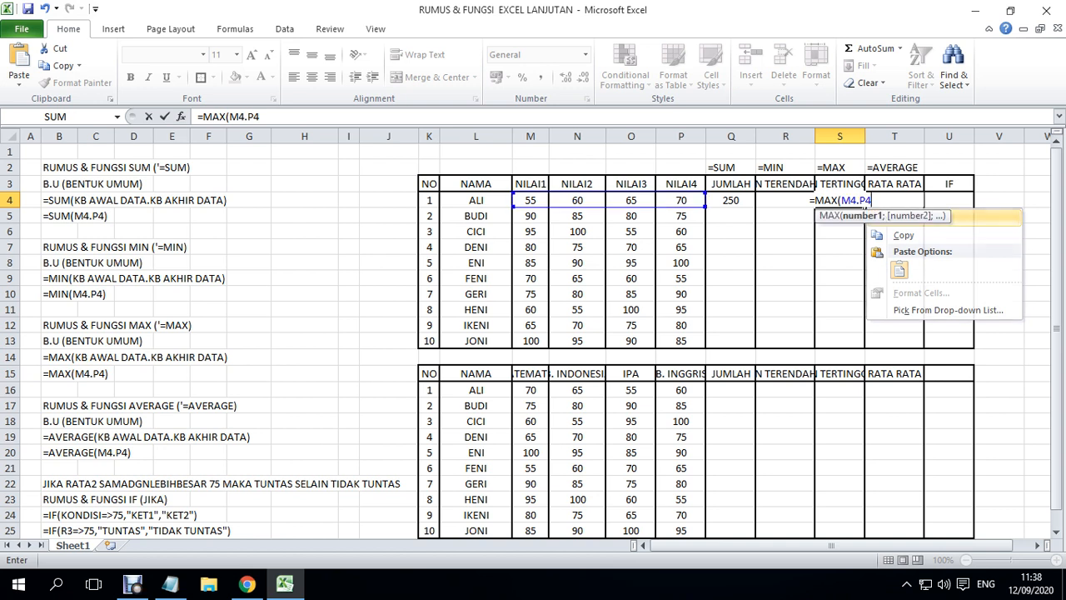
key(Escape)
key(F2)
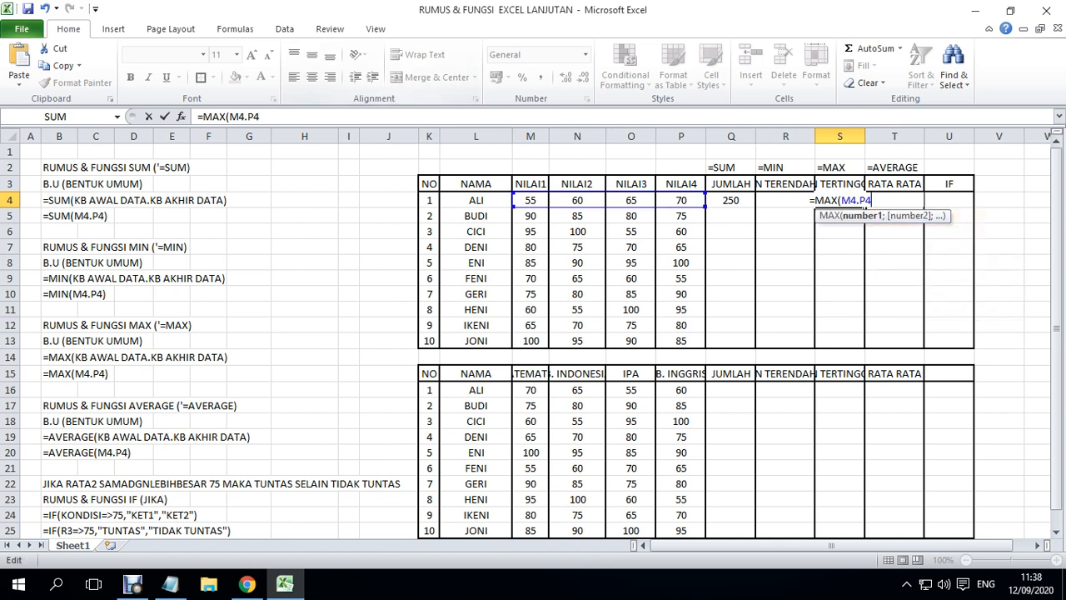
click(260, 117)
text())
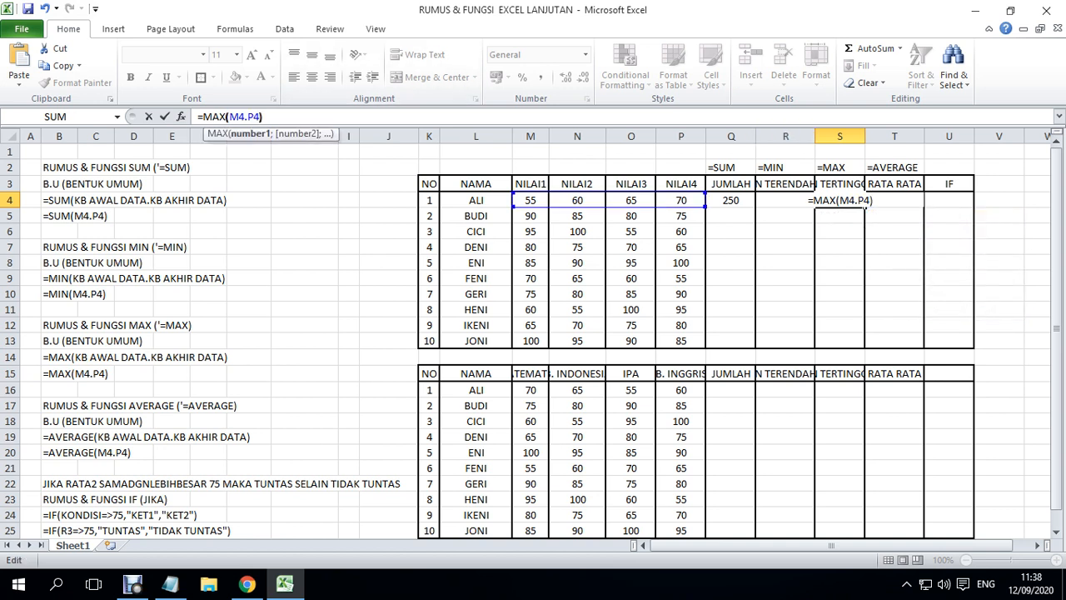
key(Return)
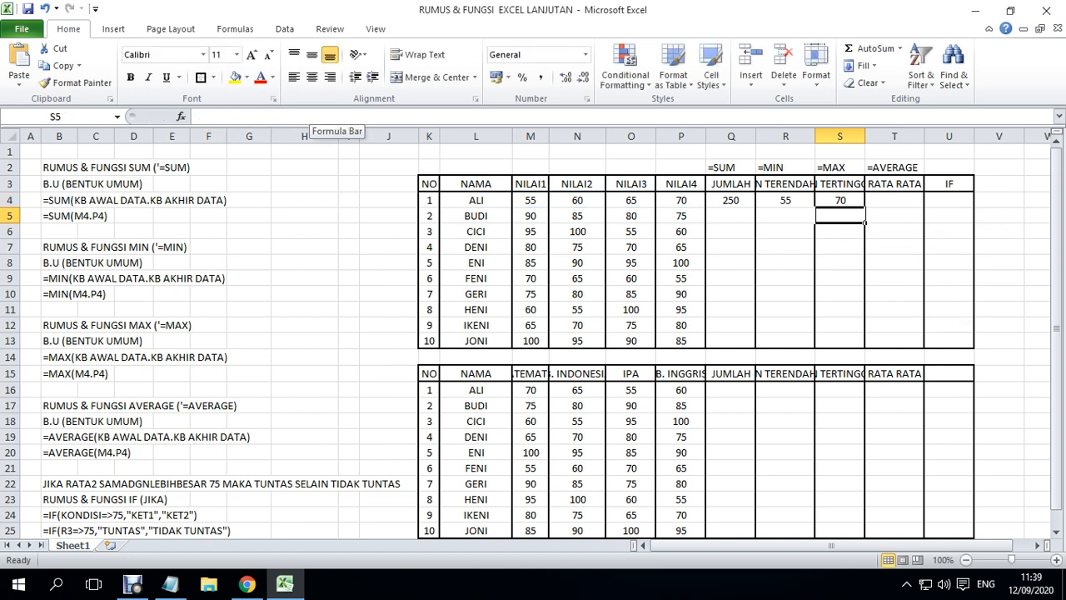
- Enter =AVERAGE(M4.P4) in T4 to get the first student's average score
click(895, 200)
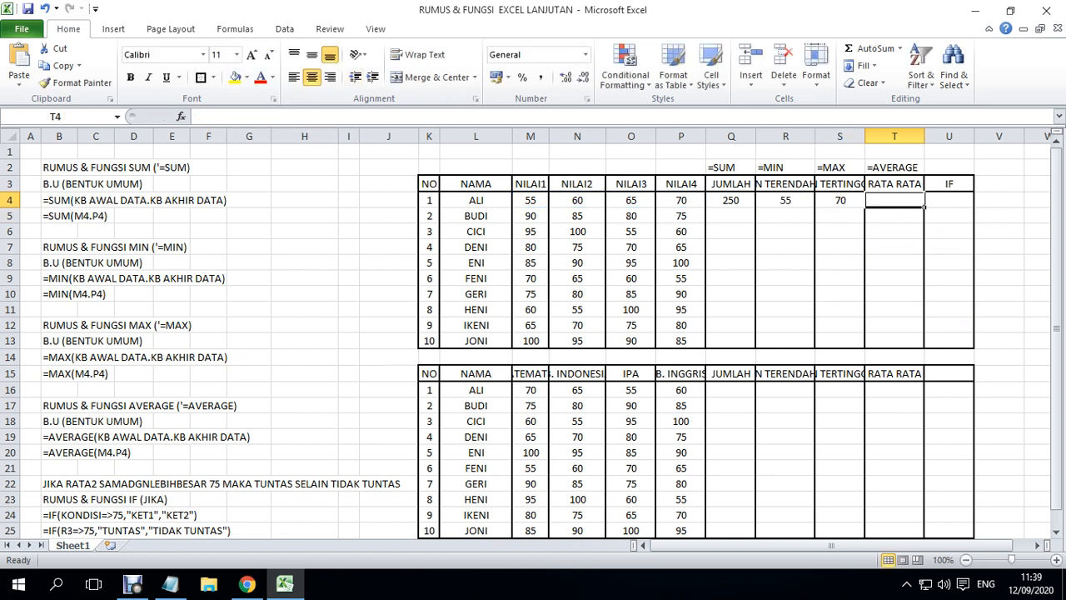
text(=)
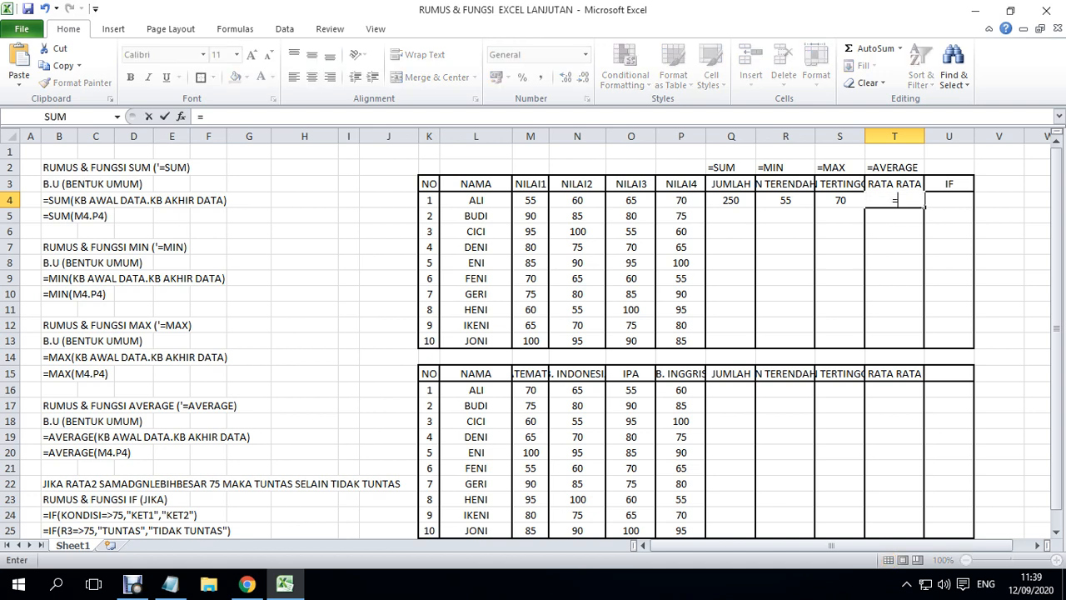
text(A)
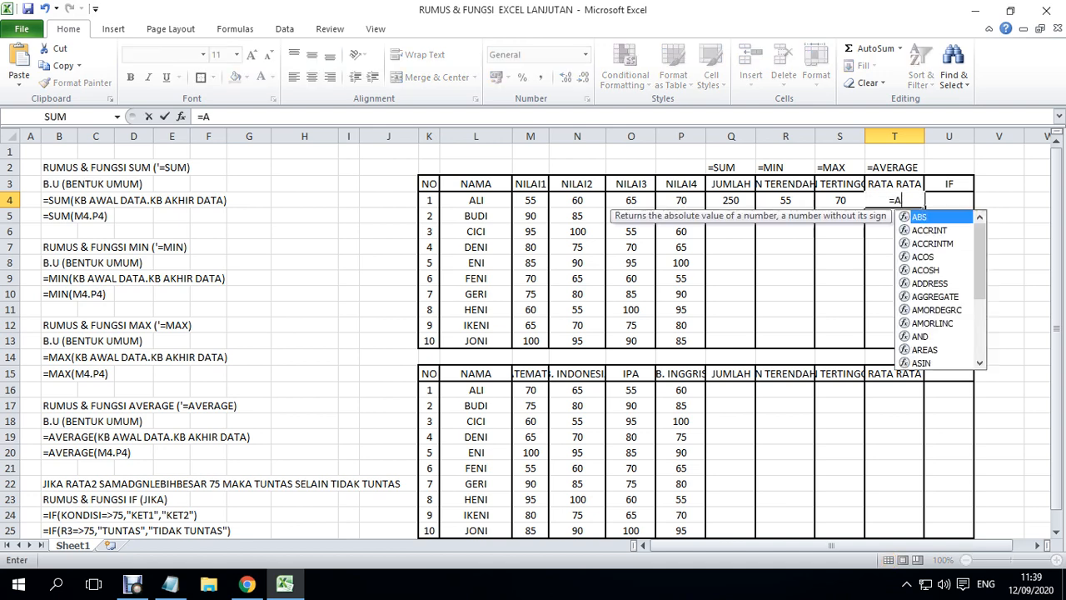
text(VERAG)
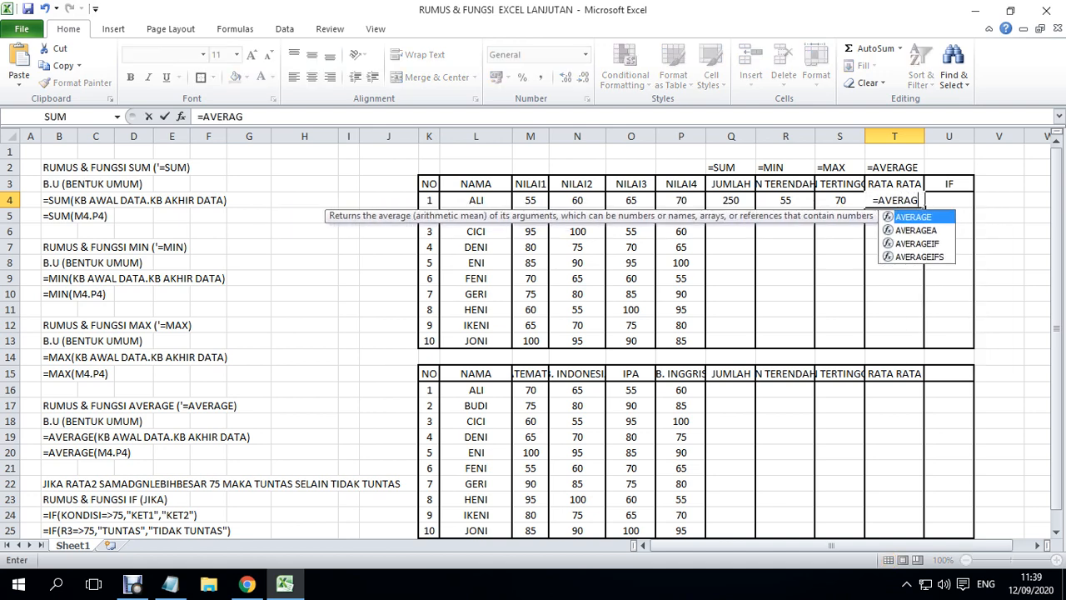
text(E()
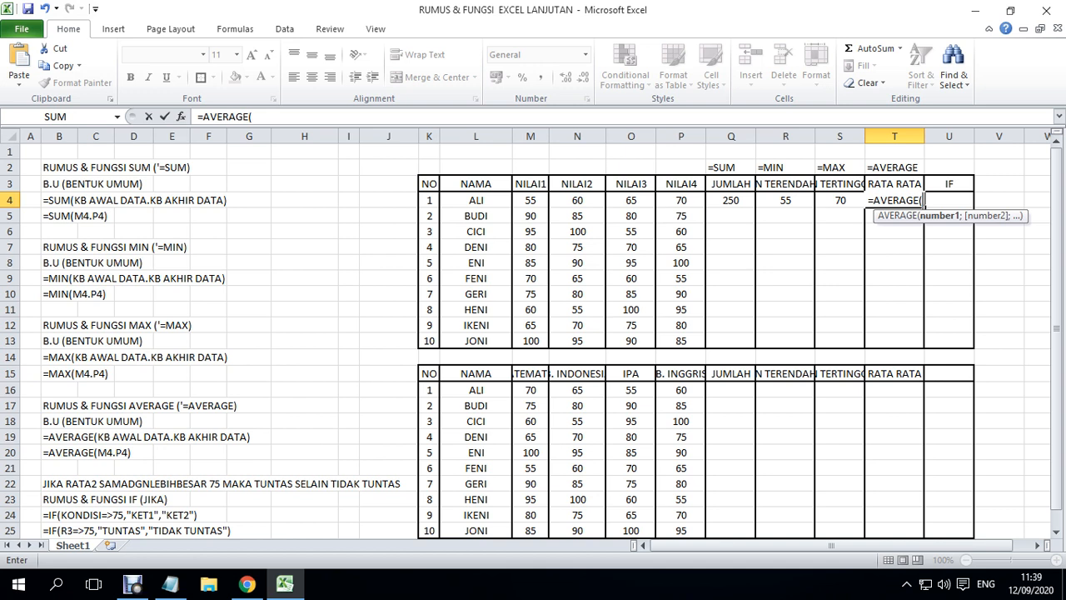
text(M)
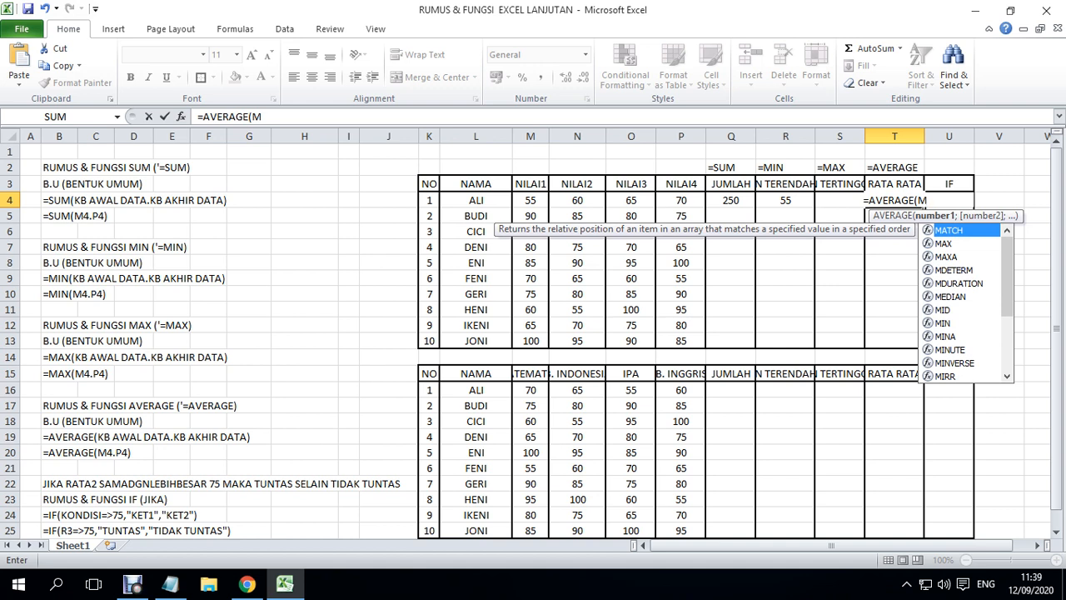
text(4)
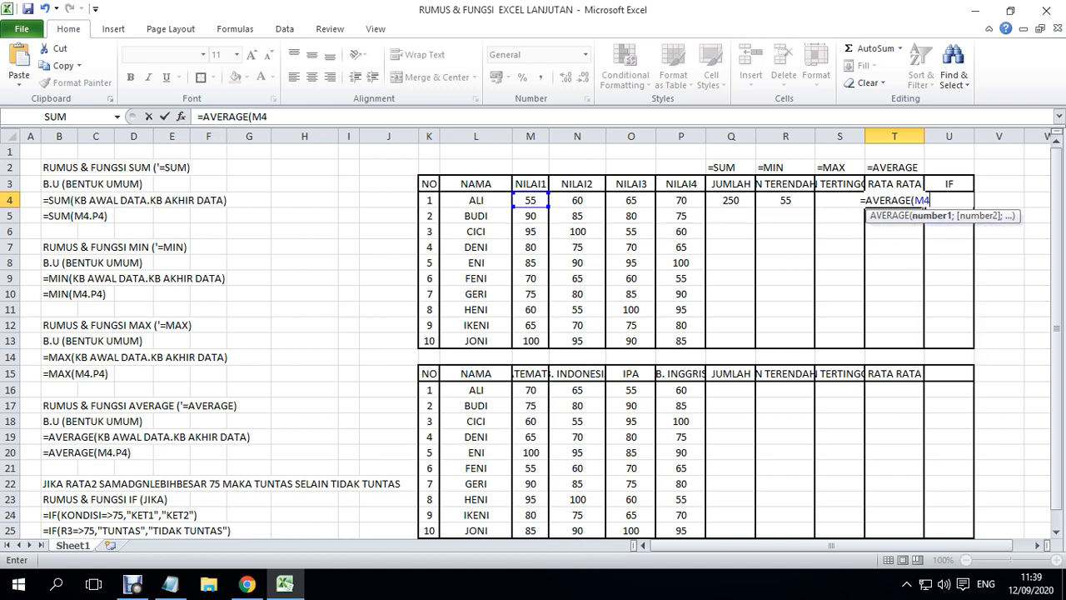
text(.)
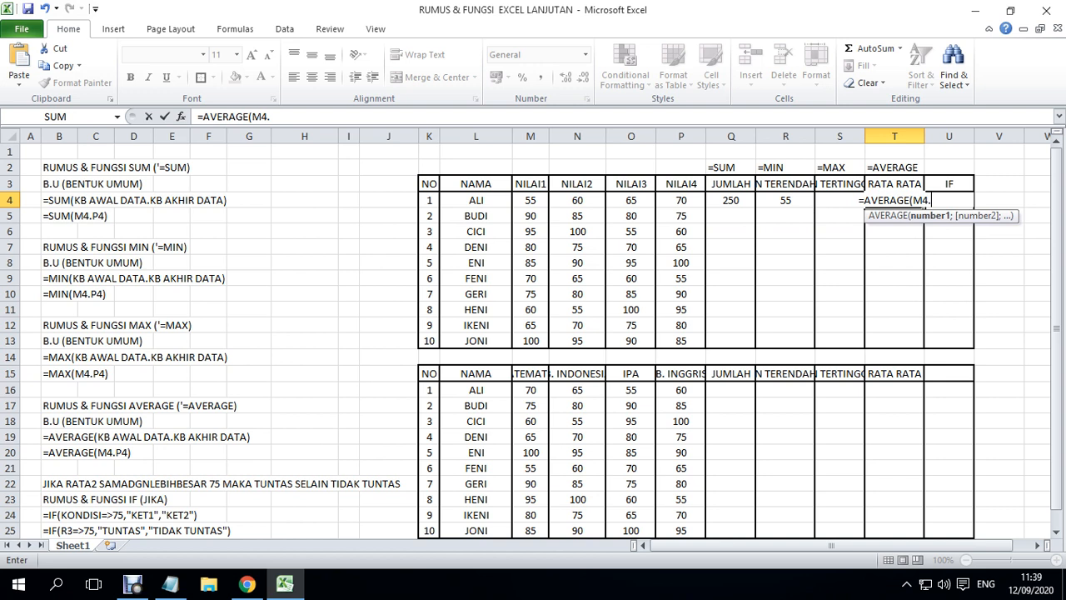
text(P)
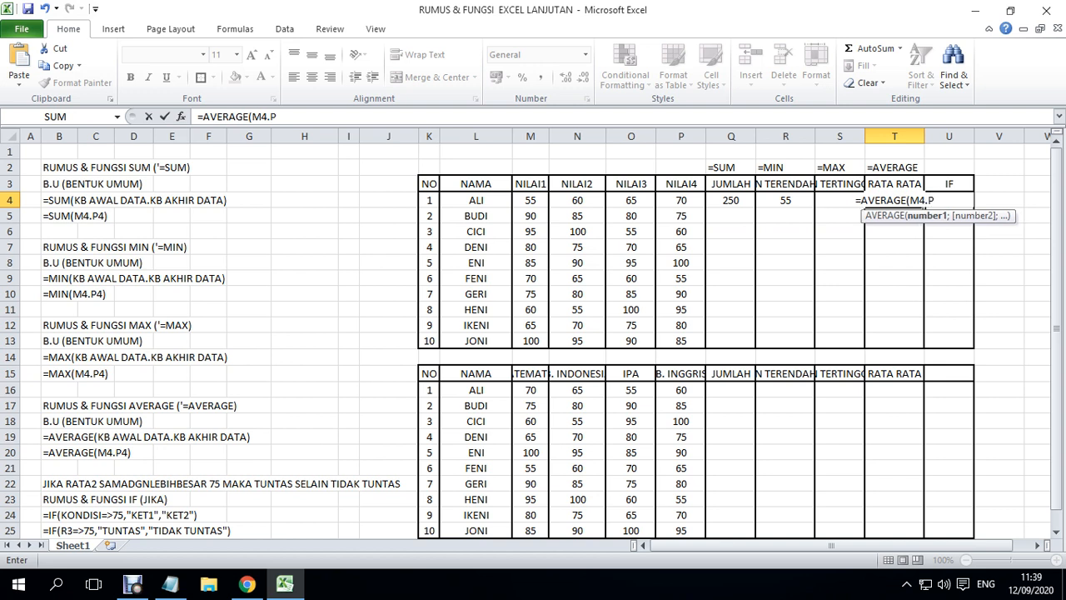
text(4))
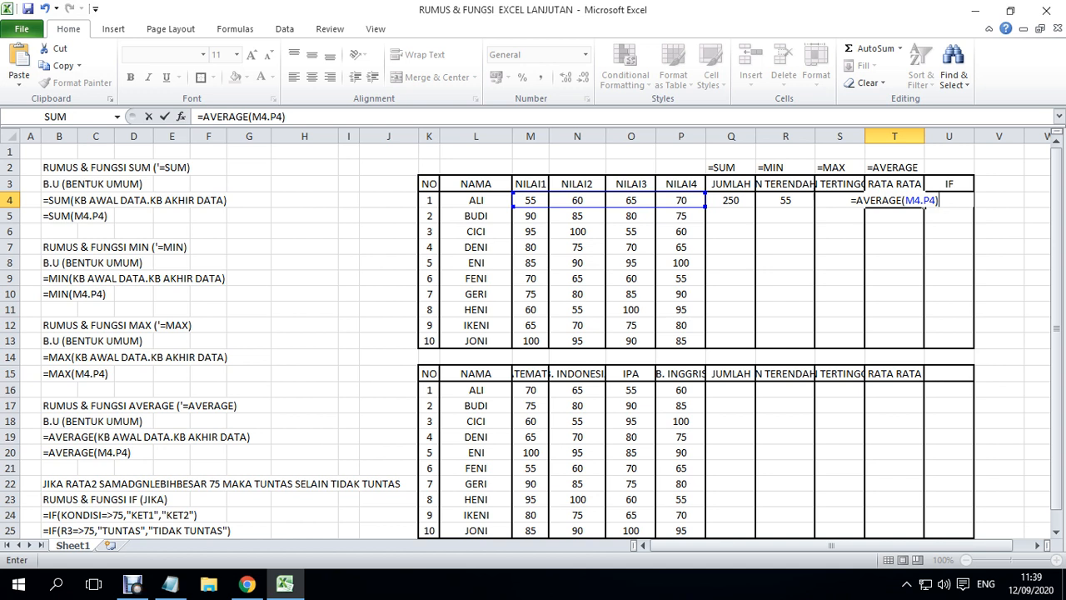
key(Return)
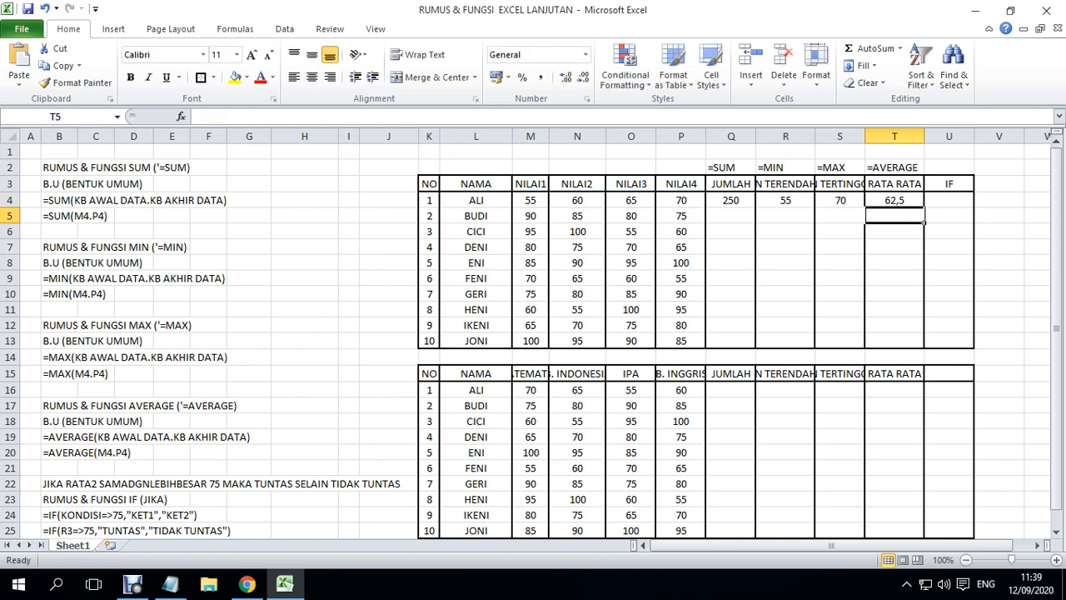
- Replace the IF heading in U3 of the upper score table with KET
key(Right)
key(Up)
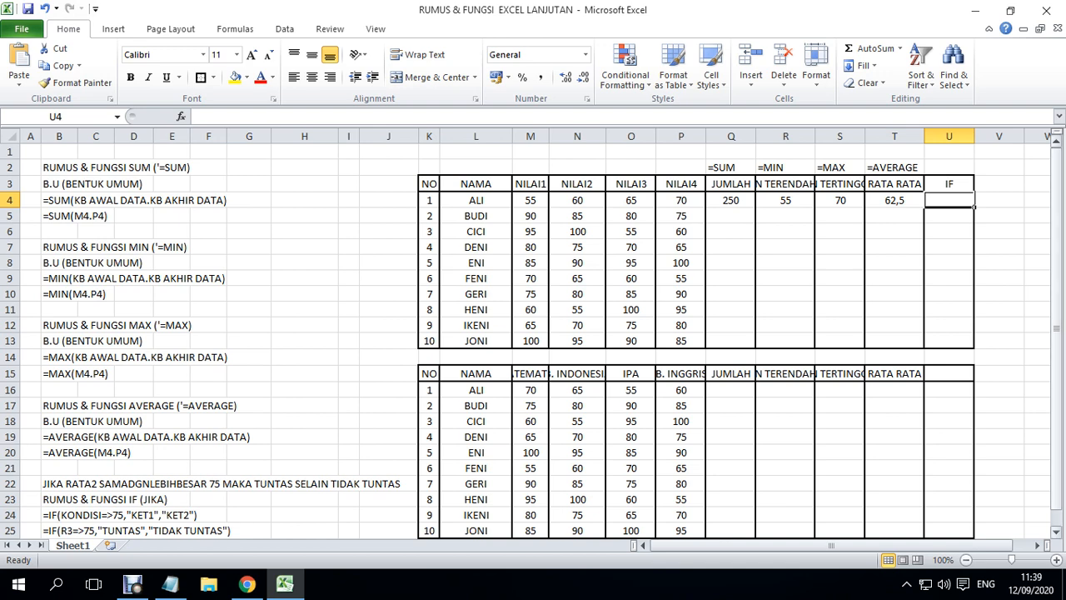
drag(1056, 343, 1056, 359)
click(67, 468)
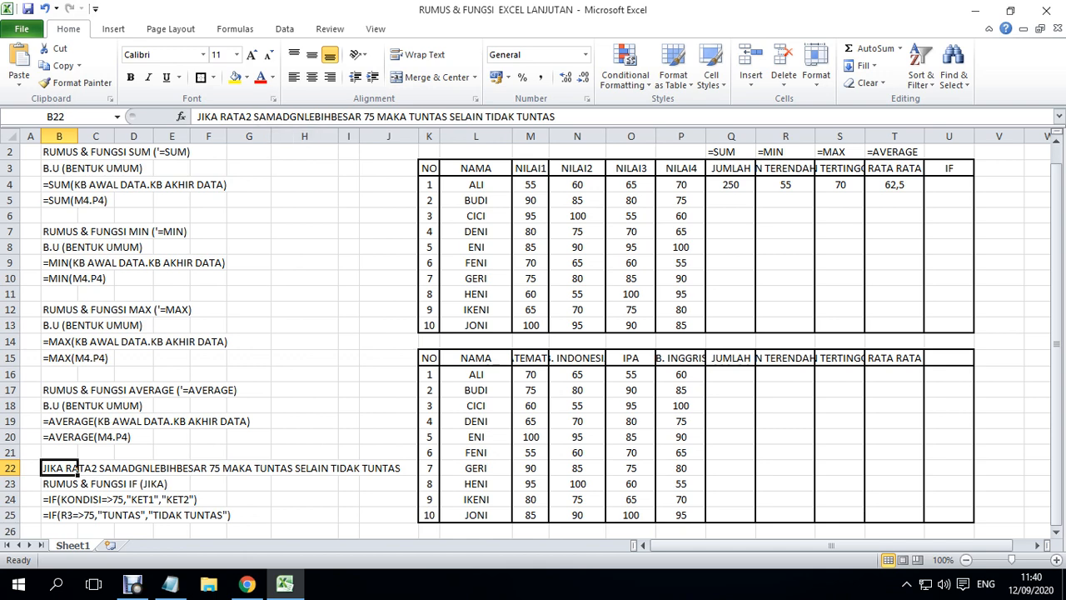
click(949, 168)
text(KET)
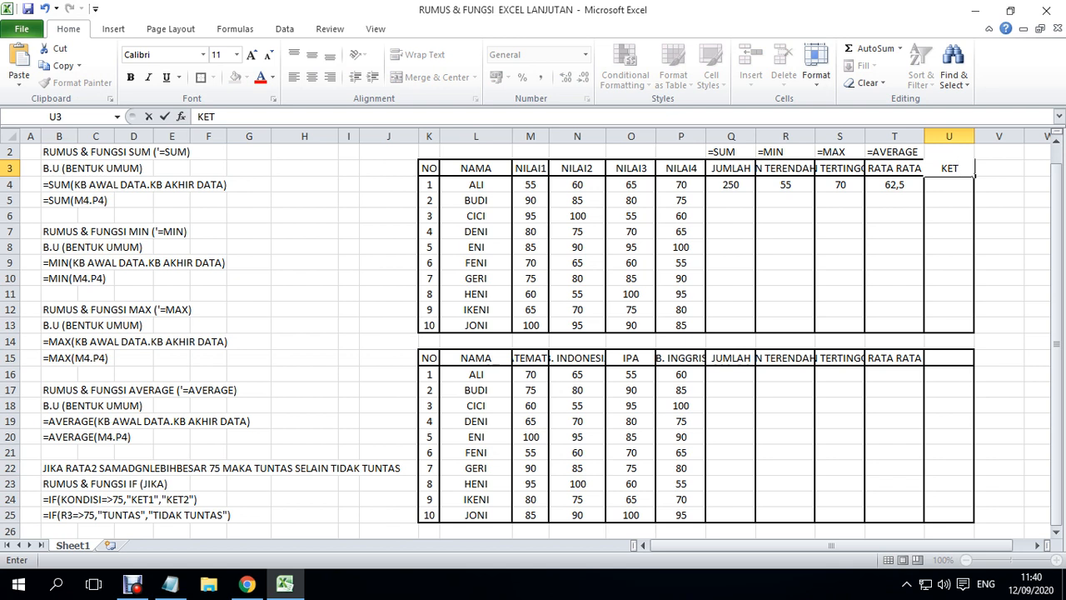
key(Return)
click(949, 169)
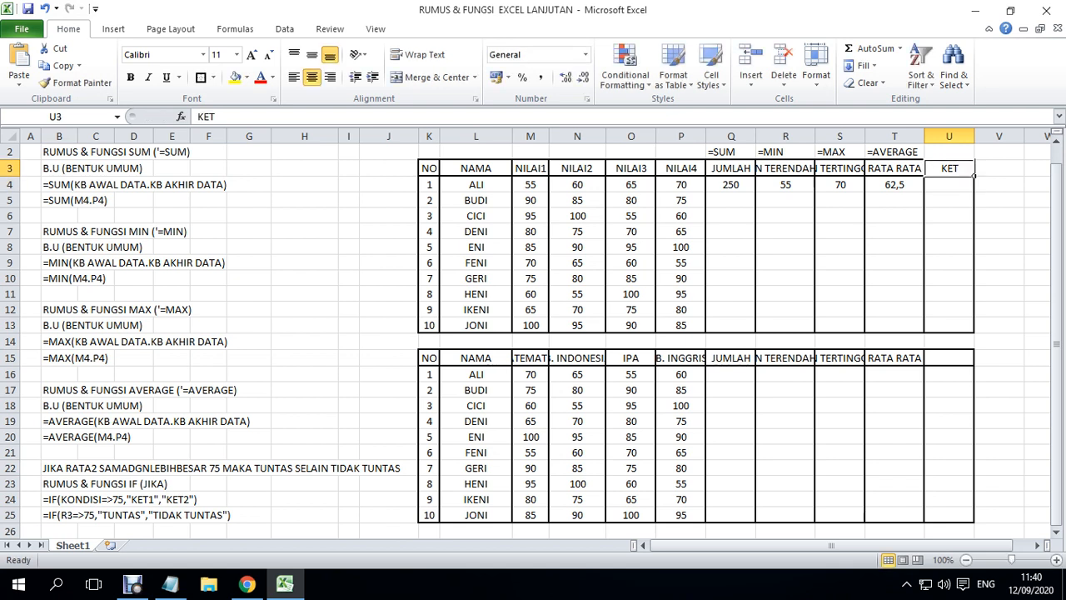
click(949, 184)
key(Left)
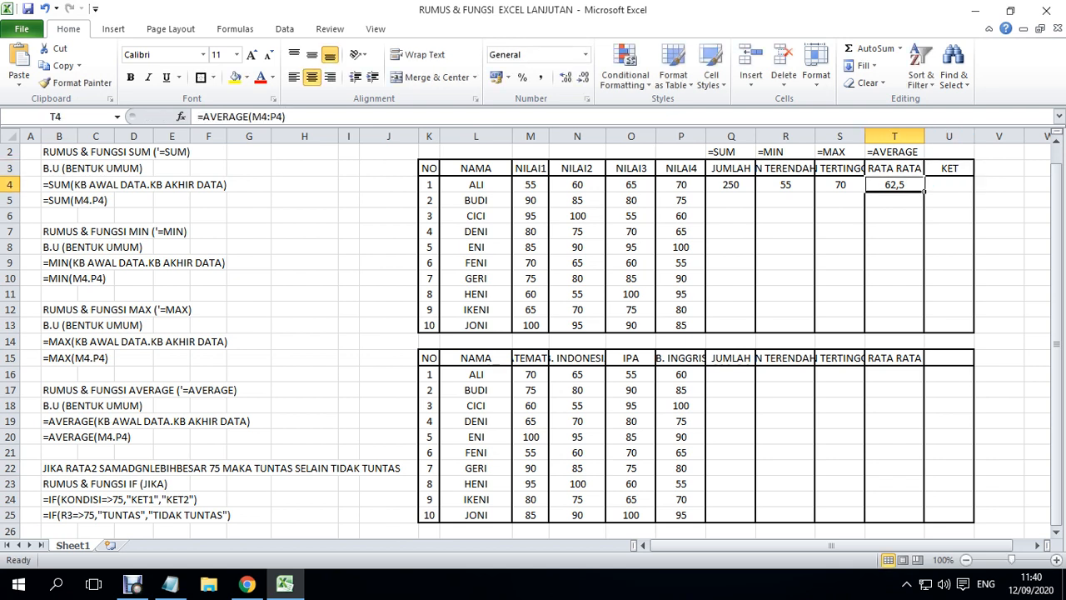
key(Right)
key(Left)
key(Left)
key(Right)
key(Right)
key(Left)
key(Right)
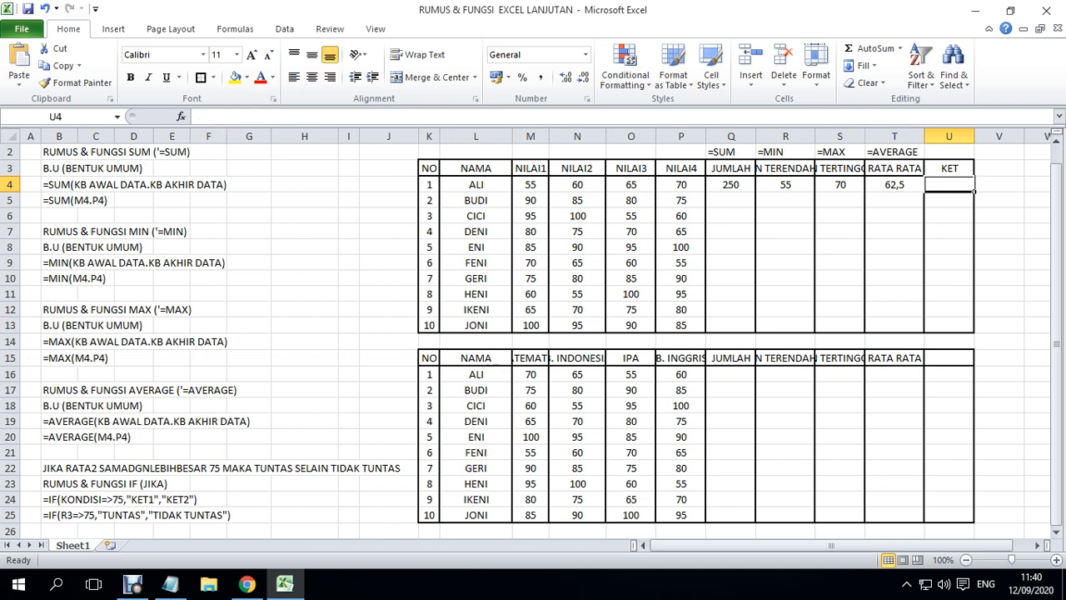
key(Left)
key(Right)
key(Left)
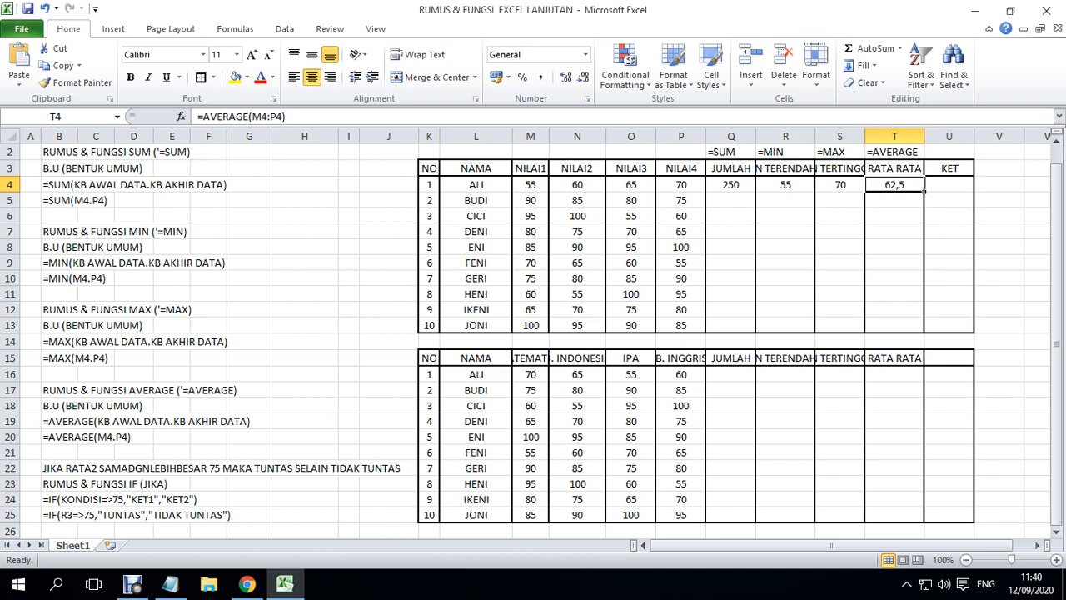
key(Right)
key(Left)
key(Right)
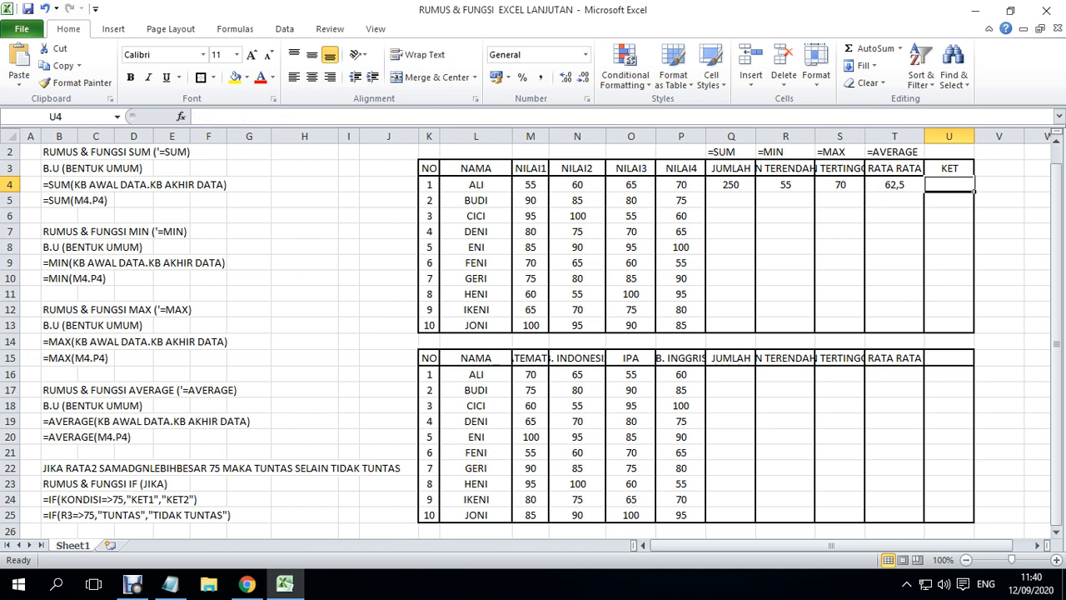
key(Left)
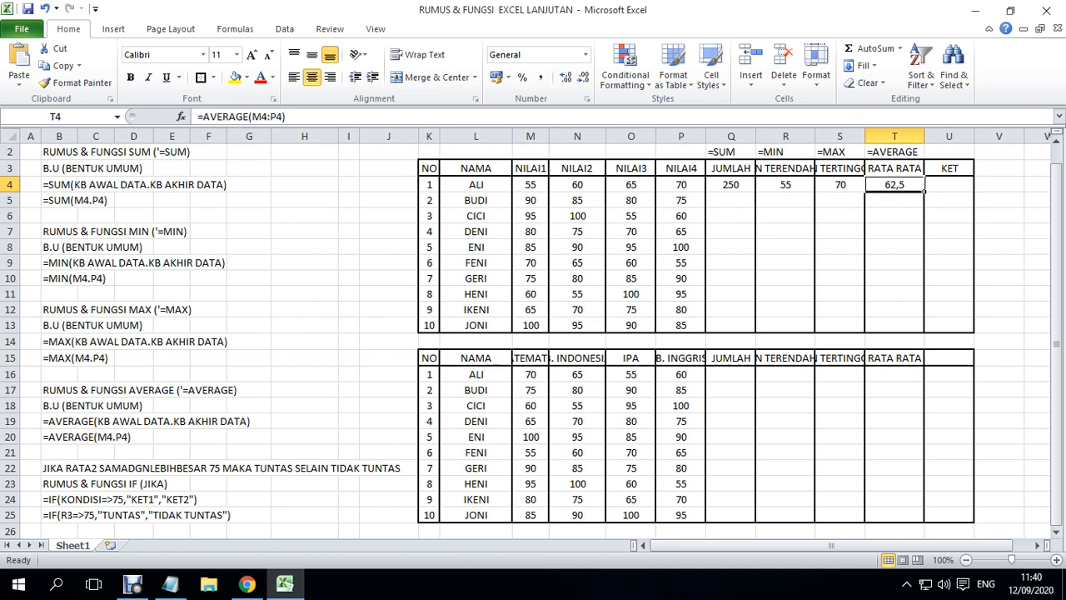
key(Right)
key(Left)
key(Right)
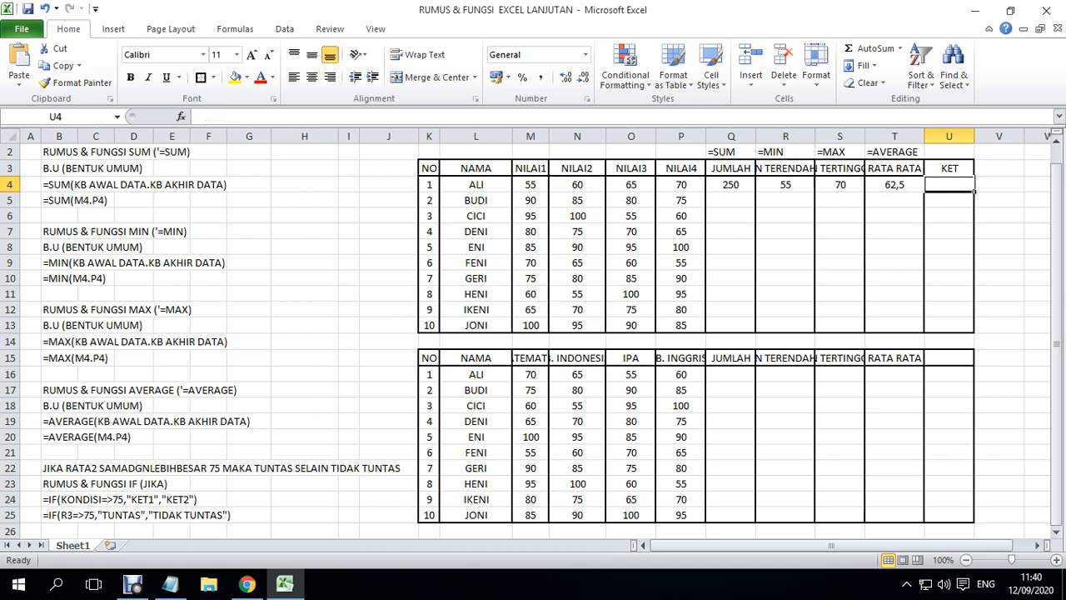
key(Left)
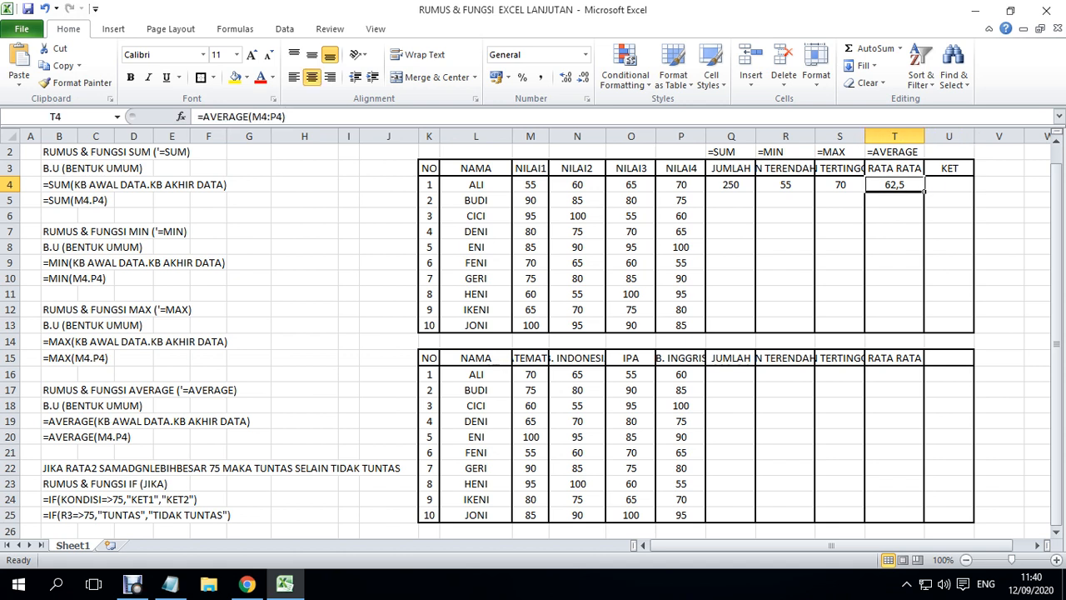
key(Right)
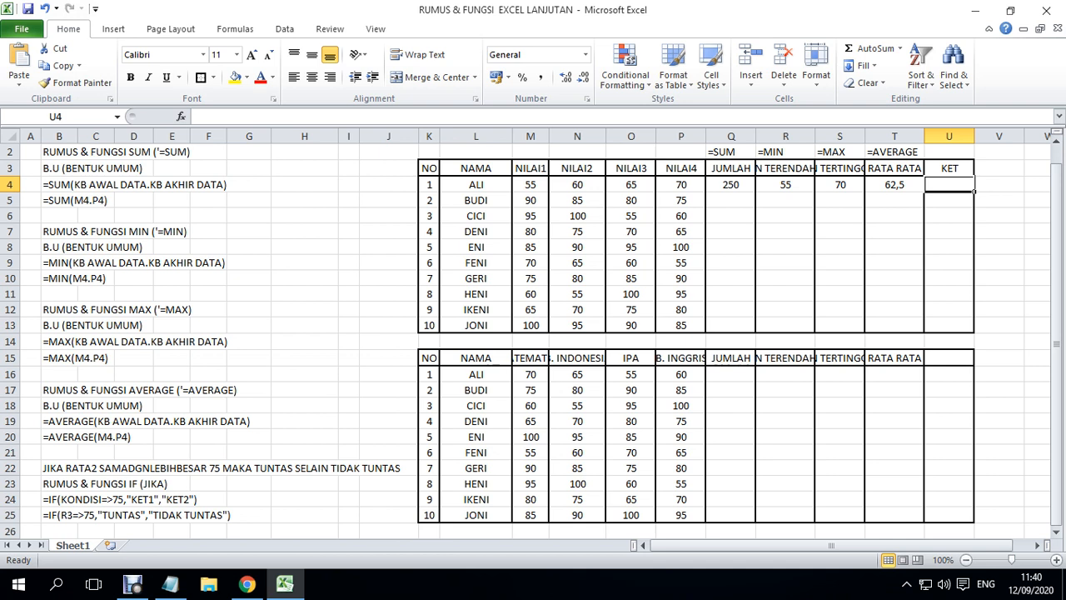
- Review the IF notes in B22, B24 and B25, relating the RATA2 condition to the first student's average cell T4
click(59, 500)
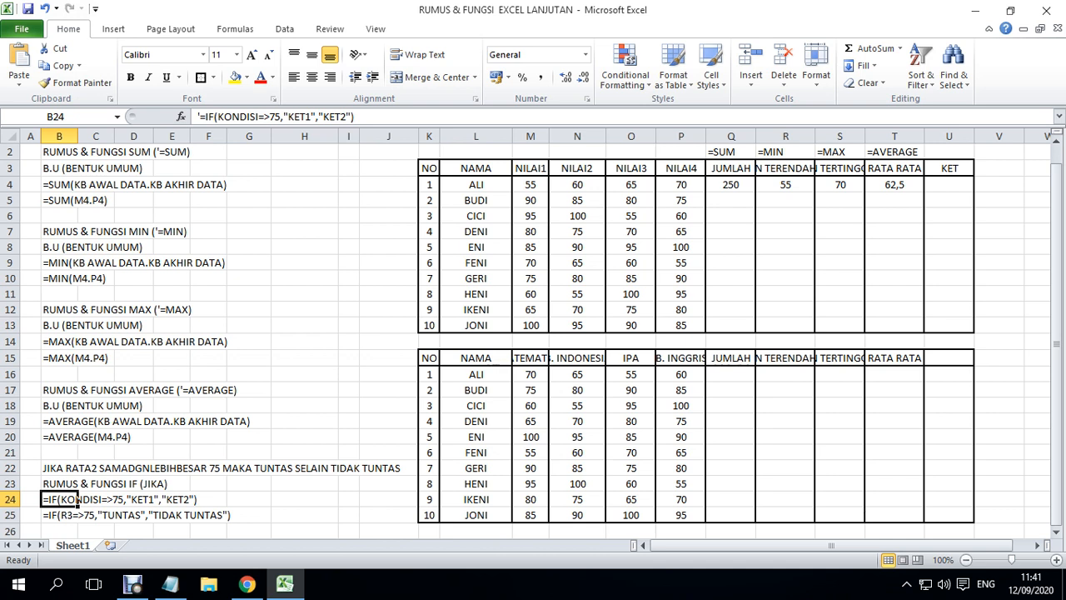
click(76, 515)
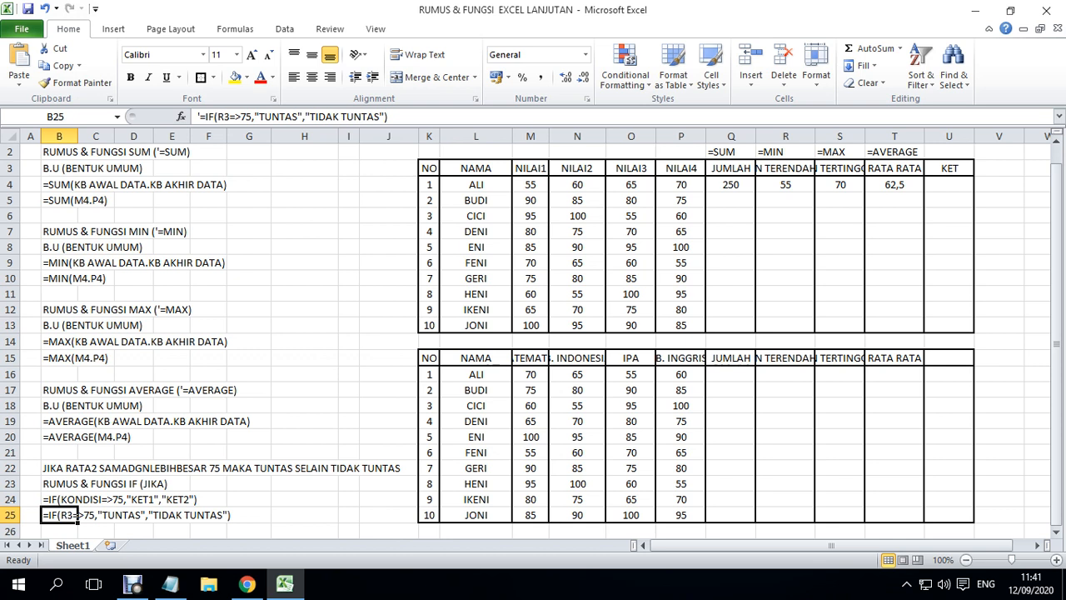
click(69, 469)
drag(220, 116, 253, 117)
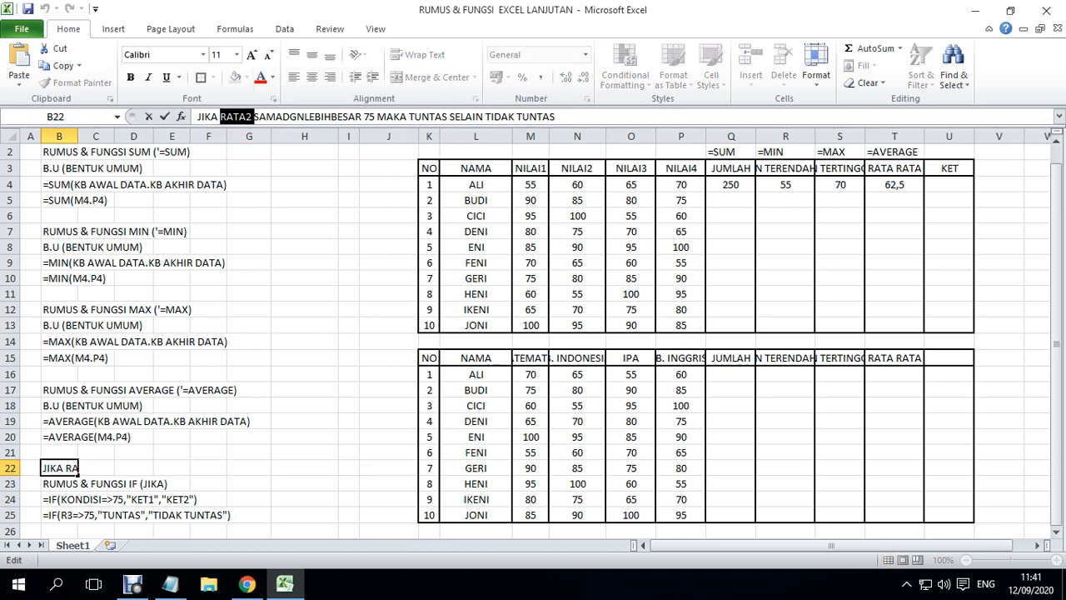
click(894, 185)
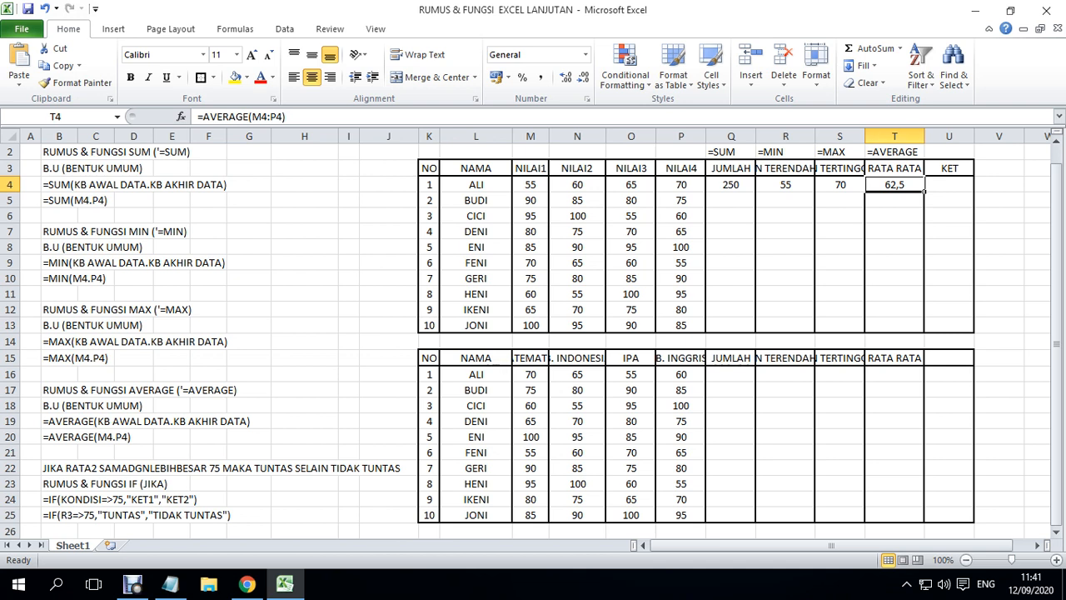
click(950, 185)
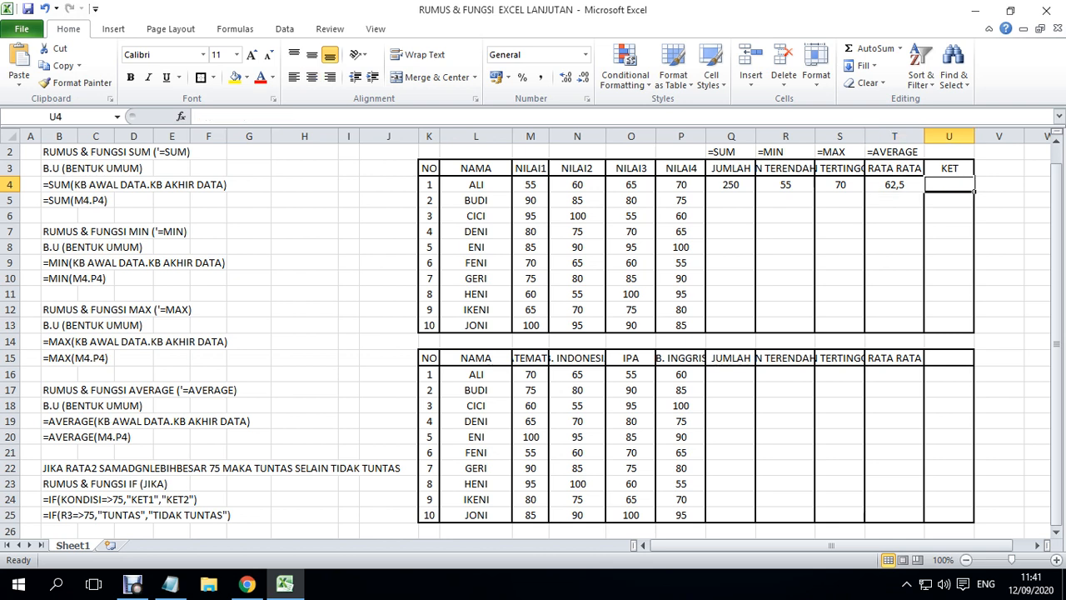
- Change the cell reference in the example IF formula in B25 to T4
click(76, 516)
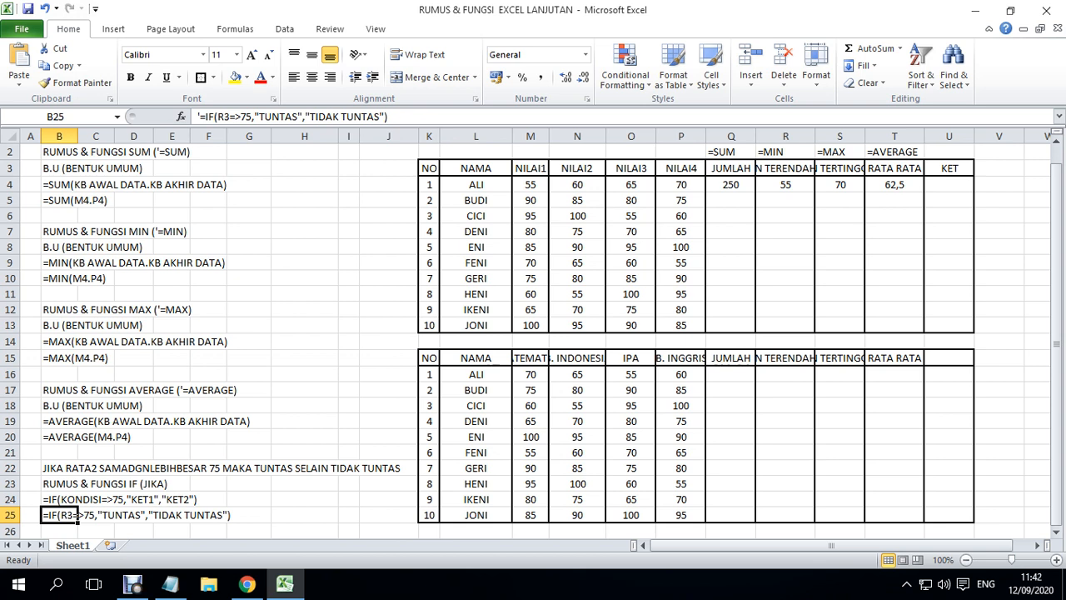
double_click(76, 516)
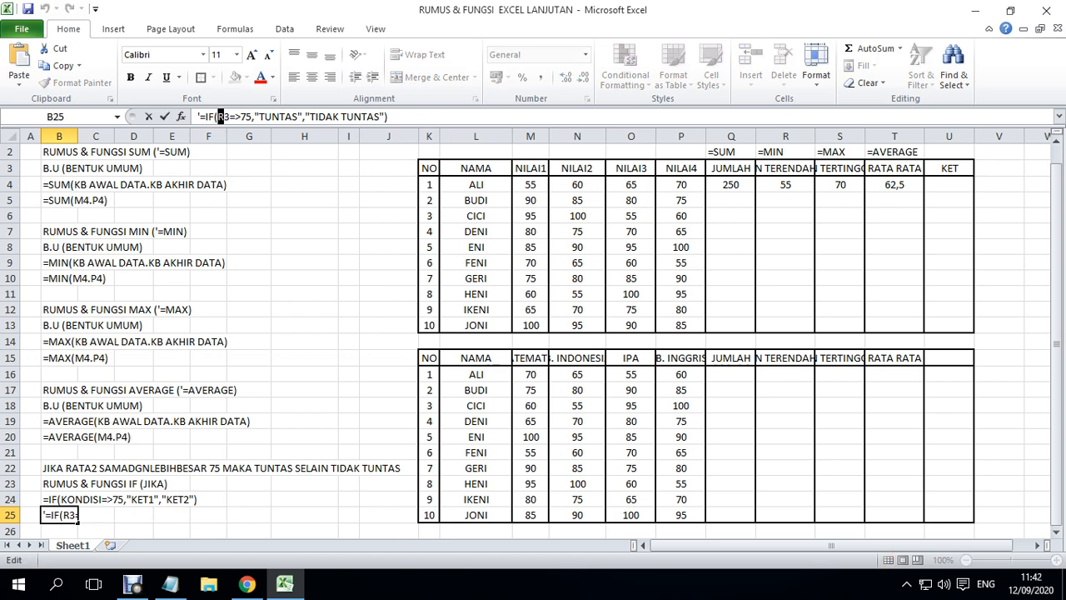
drag(218, 116, 230, 117)
text(T)
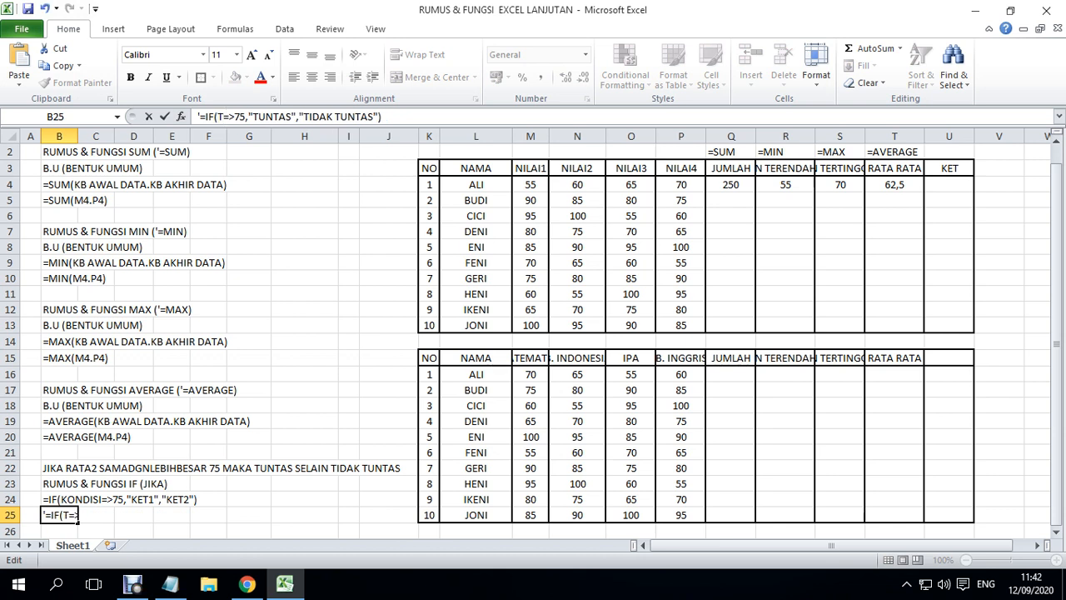
text(4)
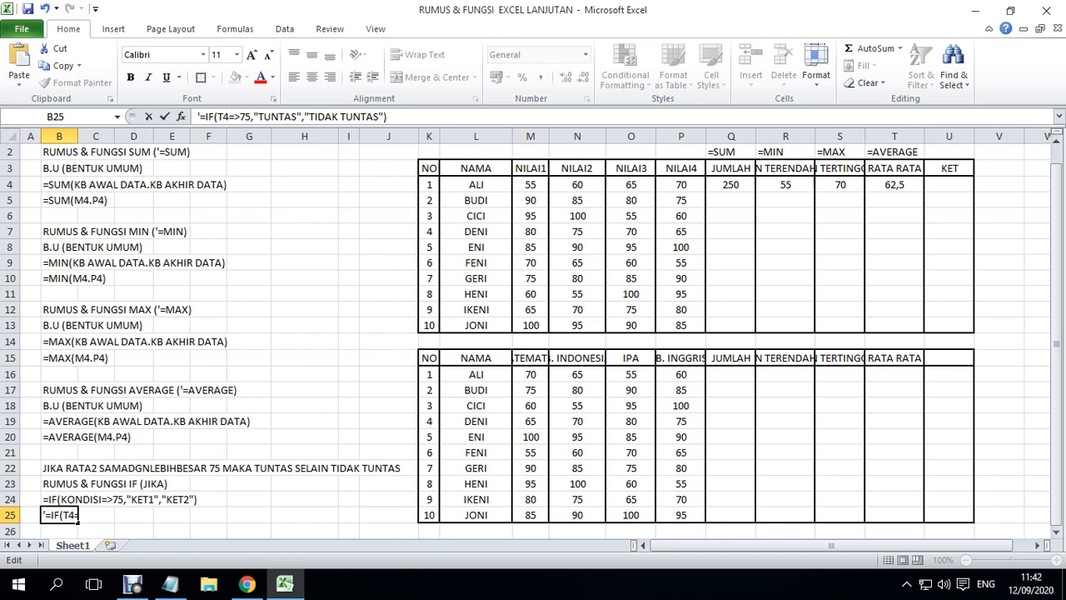
- Examine the condition, the "TUNTAS" and "TIDAK TUNTAS" texts and their separators in the B25 example, and return to U4
key(shift+Right)
key(Right)
key(Left)
key(shift+Right)
key(Right)
key(Left)
key(shift+Right)
key(Right)
key(shift+Right)
key(shift+Right)
key(Right)
key(Left)
key(shift+Left)
key(Right)
key(Right)
key(Right)
key(Right)
key(Right)
key(Left)
key(Left)
key(Left)
key(Left)
drag(259, 116, 298, 116)
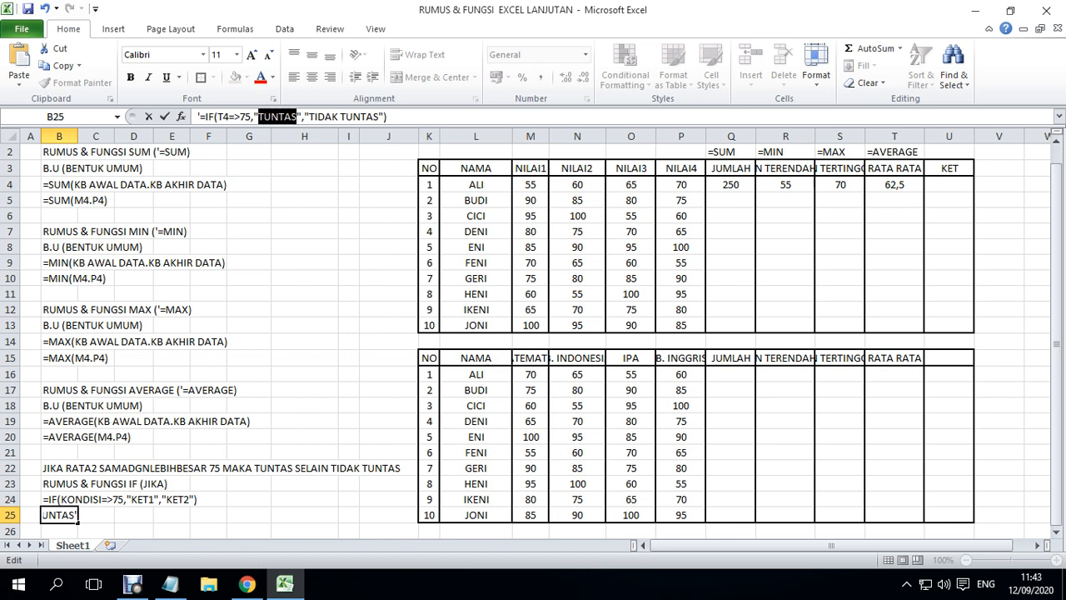
click(302, 116)
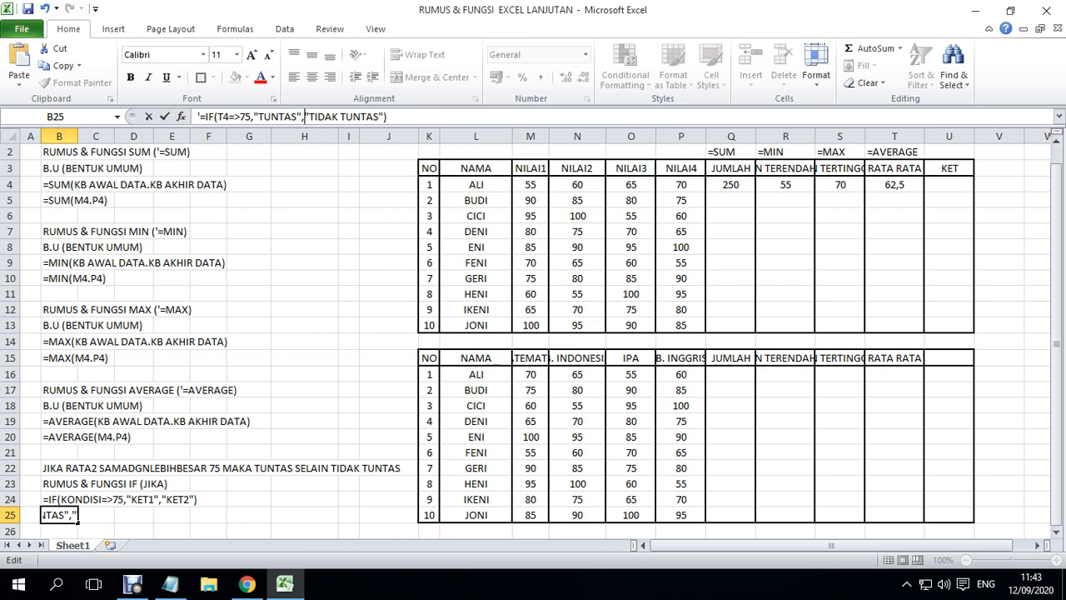
key(Right)
key(Left)
key(Left)
key(Left)
key(Left)
key(Left)
key(Left)
key(Left)
key(Left)
key(Left)
key(Left)
key(Right)
key(Right)
key(Right)
key(Right)
key(Right)
key(Right)
key(Right)
key(Right)
key(Right)
key(Right)
key(Right)
key(Right)
key(Right)
key(Right)
key(Right)
key(Right)
key(Right)
key(Right)
key(Right)
key(Right)
key(Right)
click(949, 185)
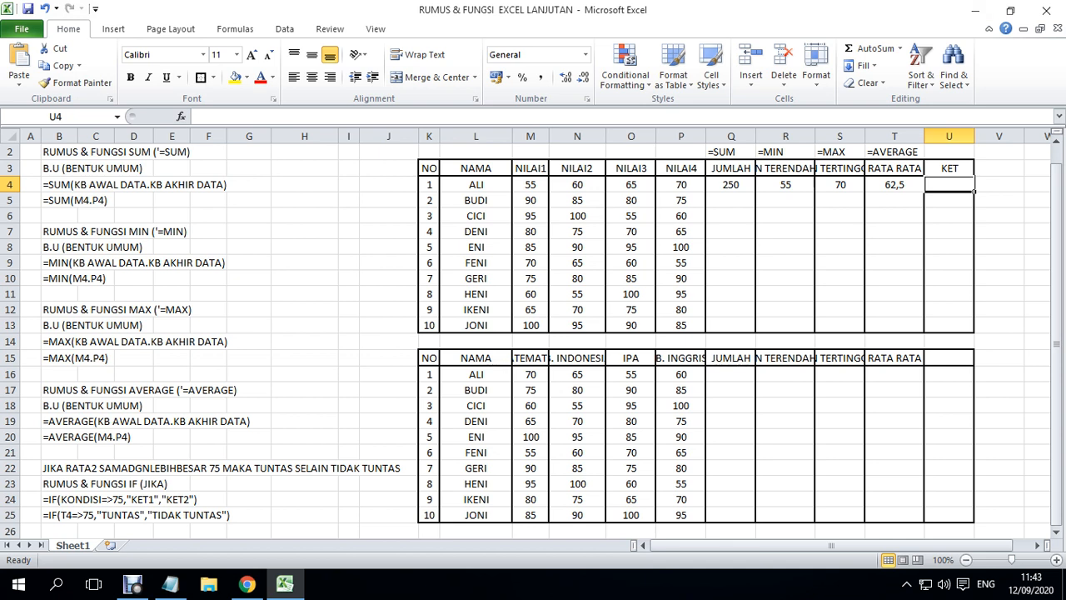
- Start an IF formula in U4 modelled on the B25 example, with the condition T4=>75
click(76, 515)
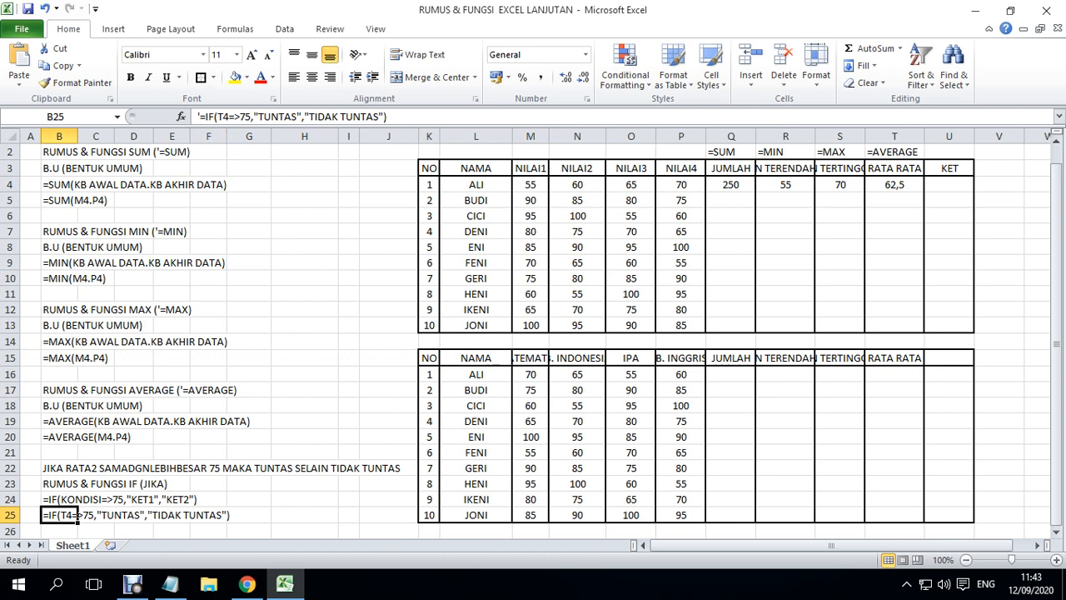
drag(200, 117, 388, 117)
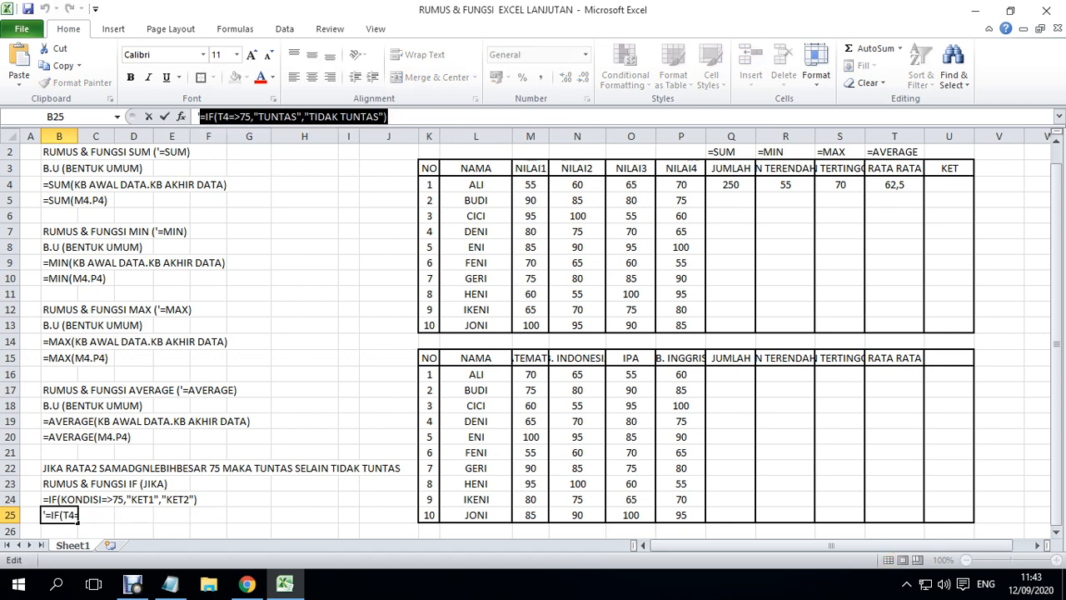
click(949, 185)
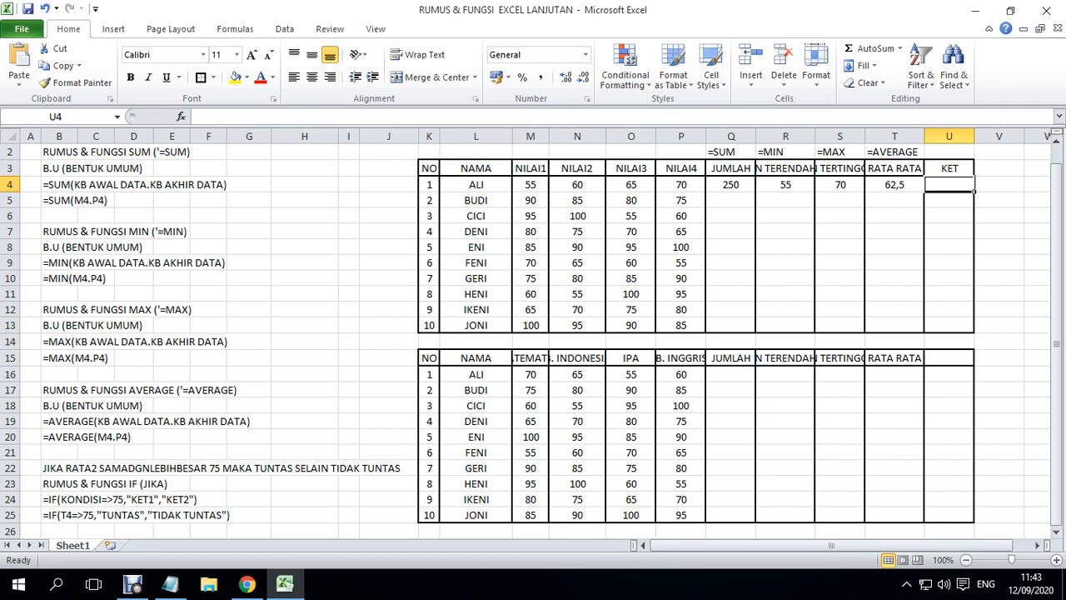
text(=IF)
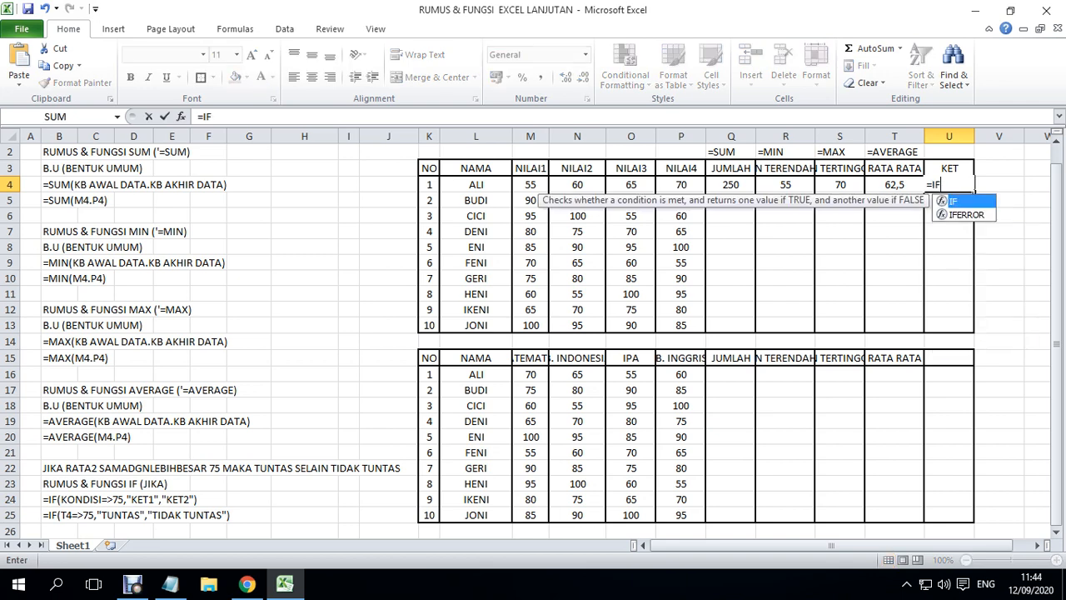
text(()
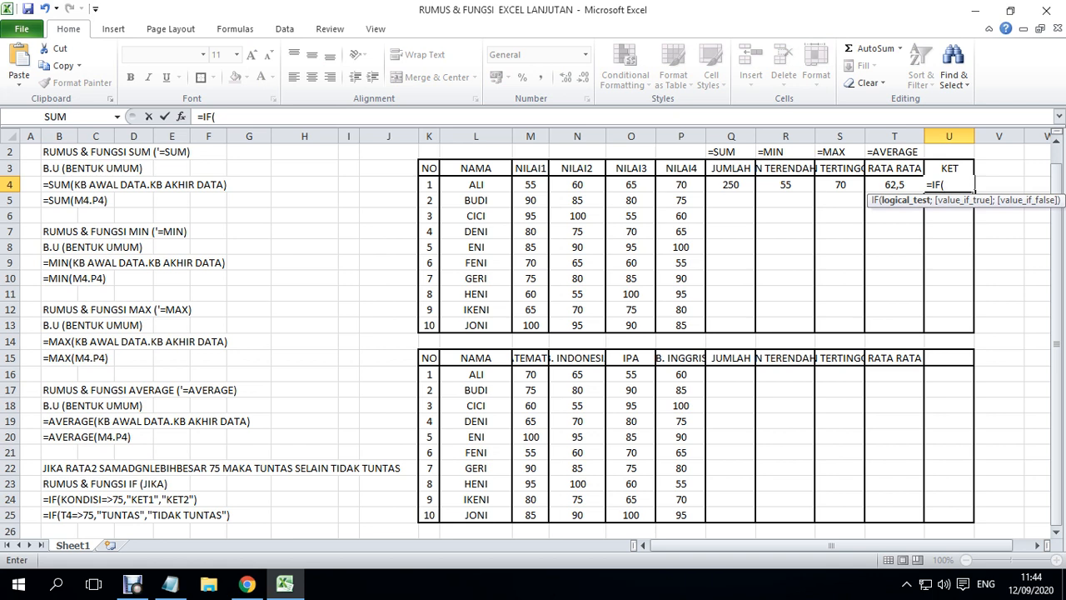
key(Left)
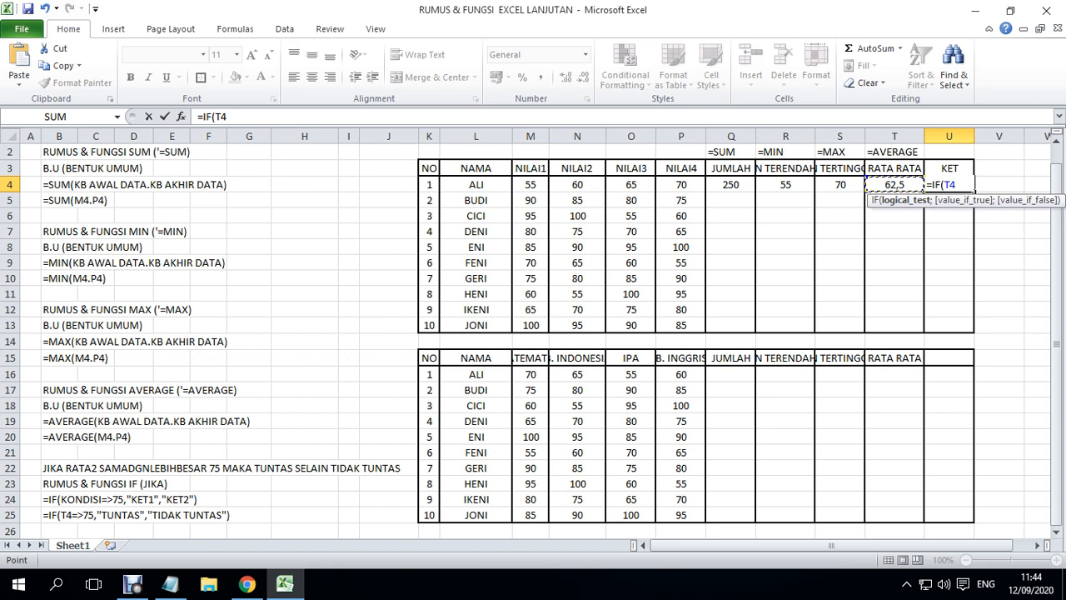
text(=>75,)
- Complete the U4 formula with the comma-separated results "TUNTAS" and "TIDAK TUNTAS", and try to enter it
text("TUNTAS)
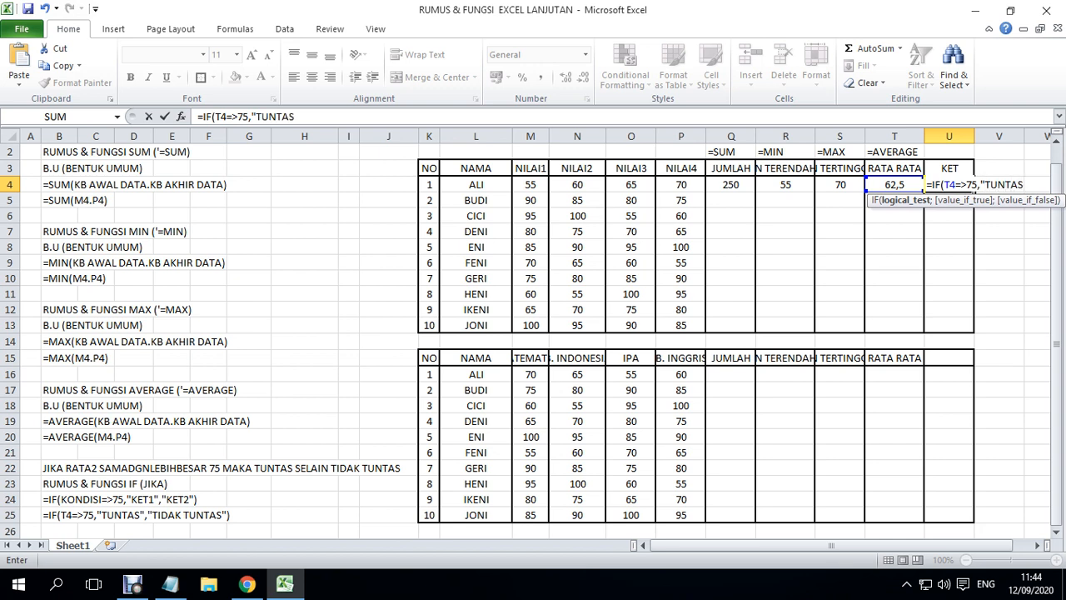
text(",)
text("TIDA)
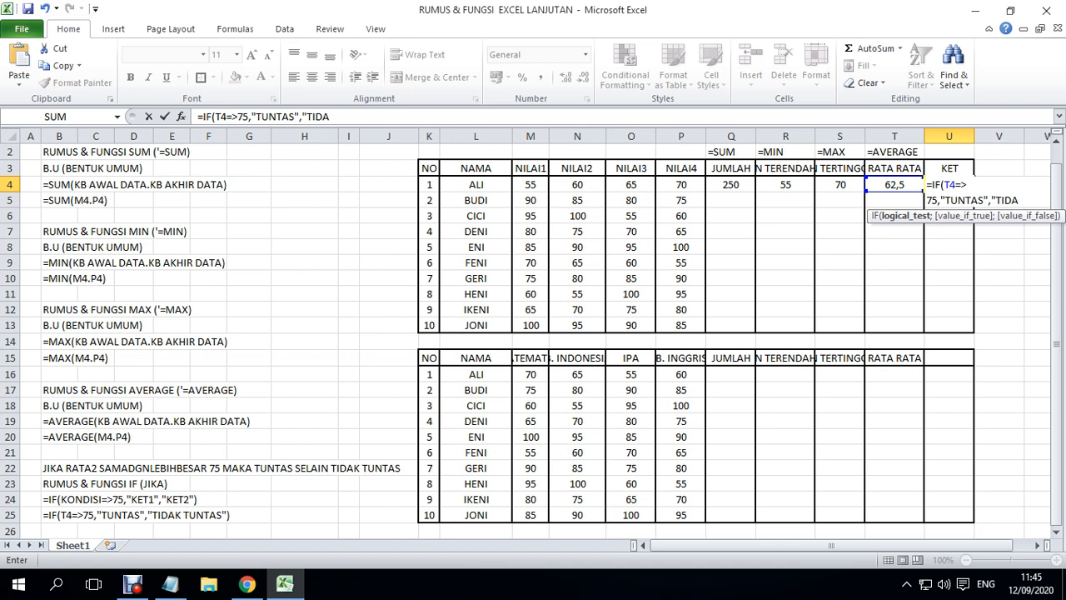
key(BackSpace)
text(AK TUNB)
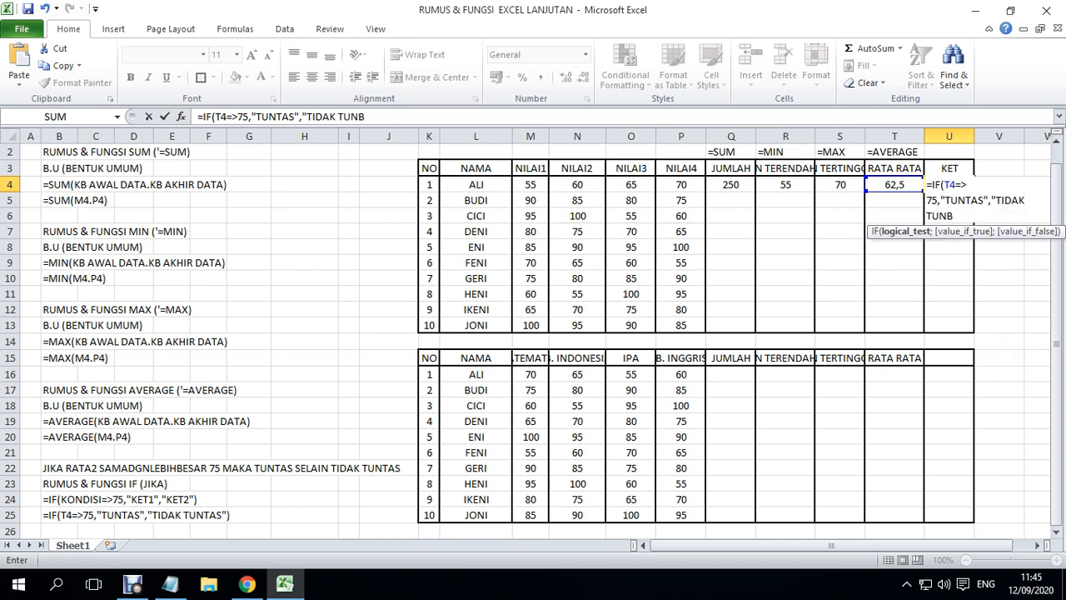
key(BackSpace)
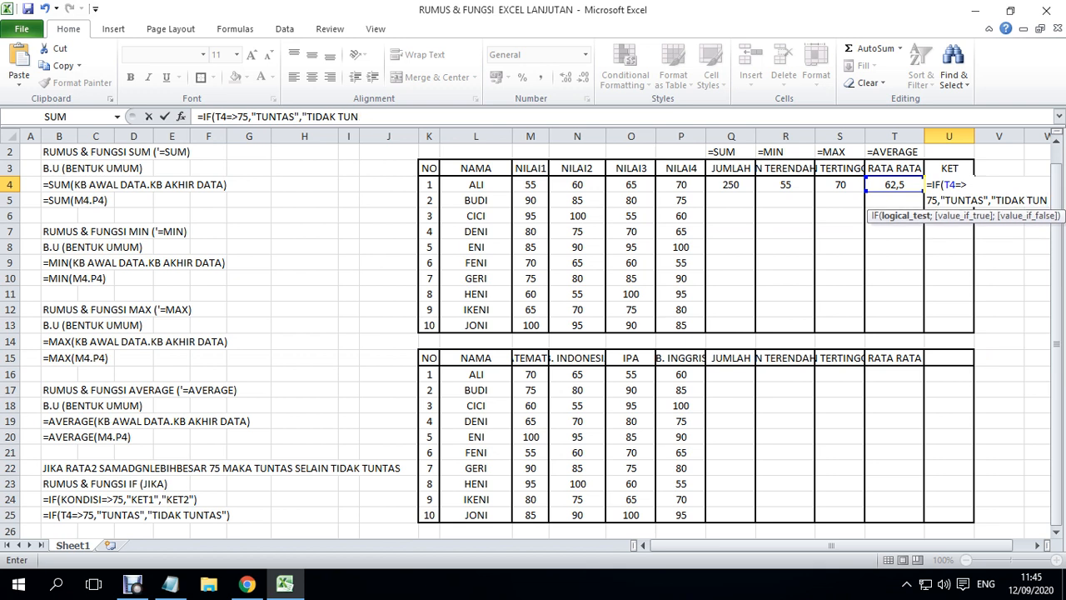
text(TAS)
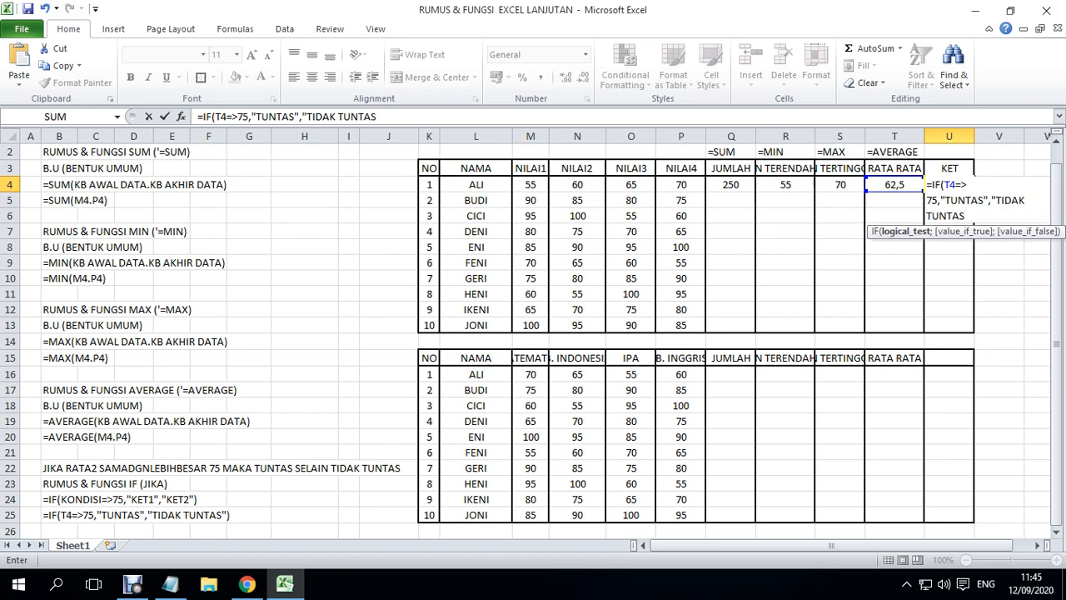
text("))
key(Return)
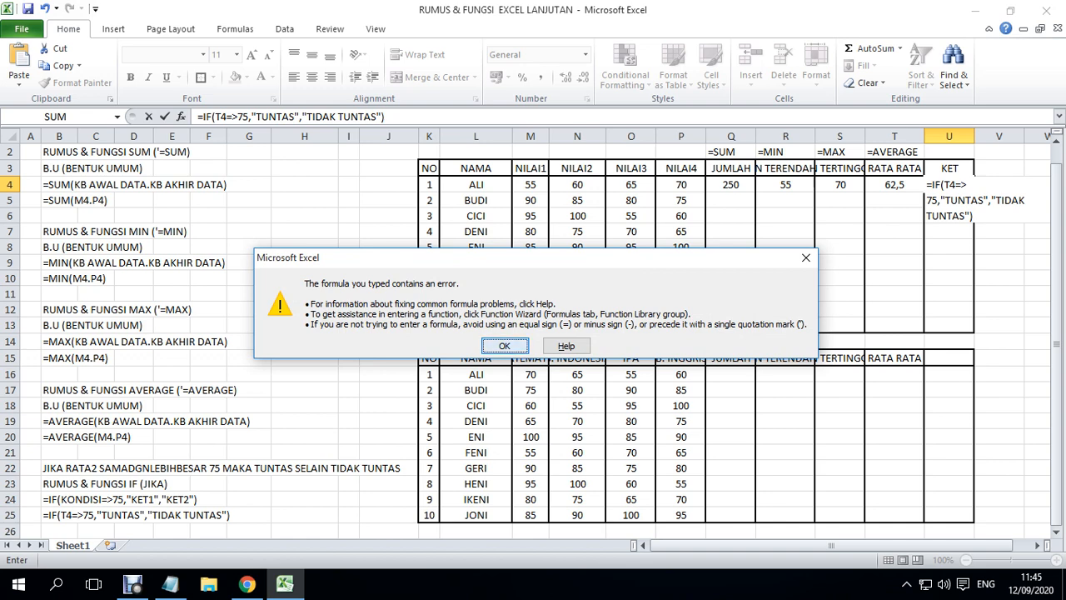
key(Return)
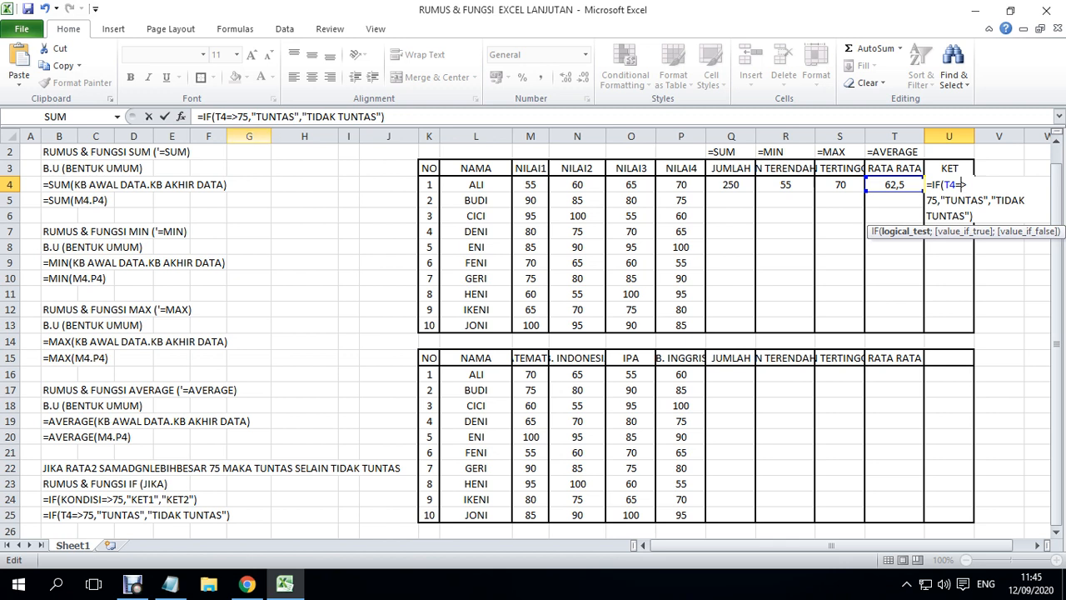
- Replace both comma separators in the U4 formula with semicolons and enter it, accepting the correction of the operator to >=
click(237, 117)
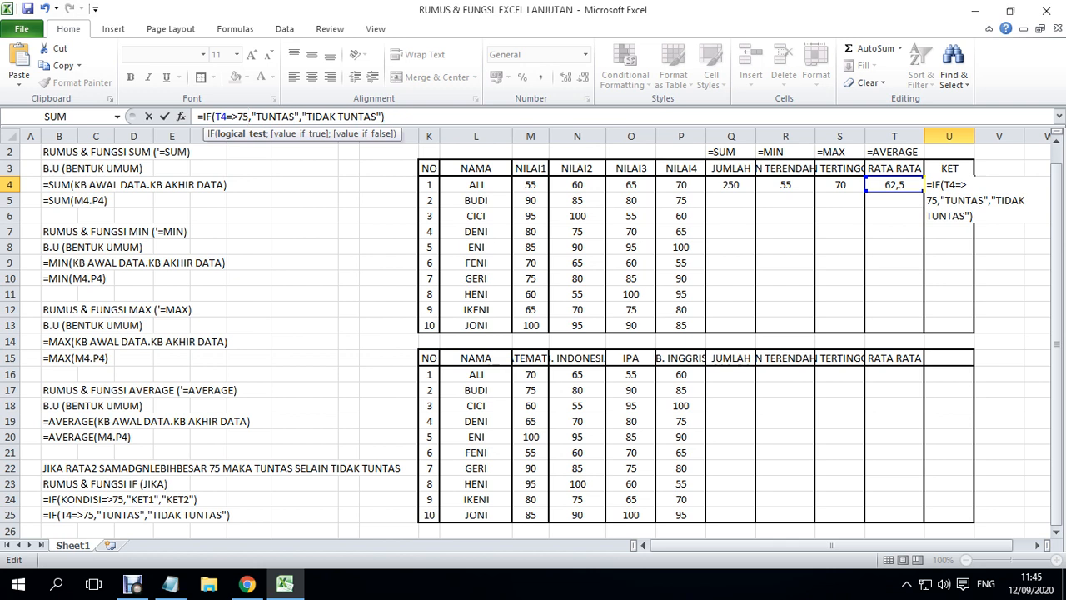
key(Delete)
text(;)
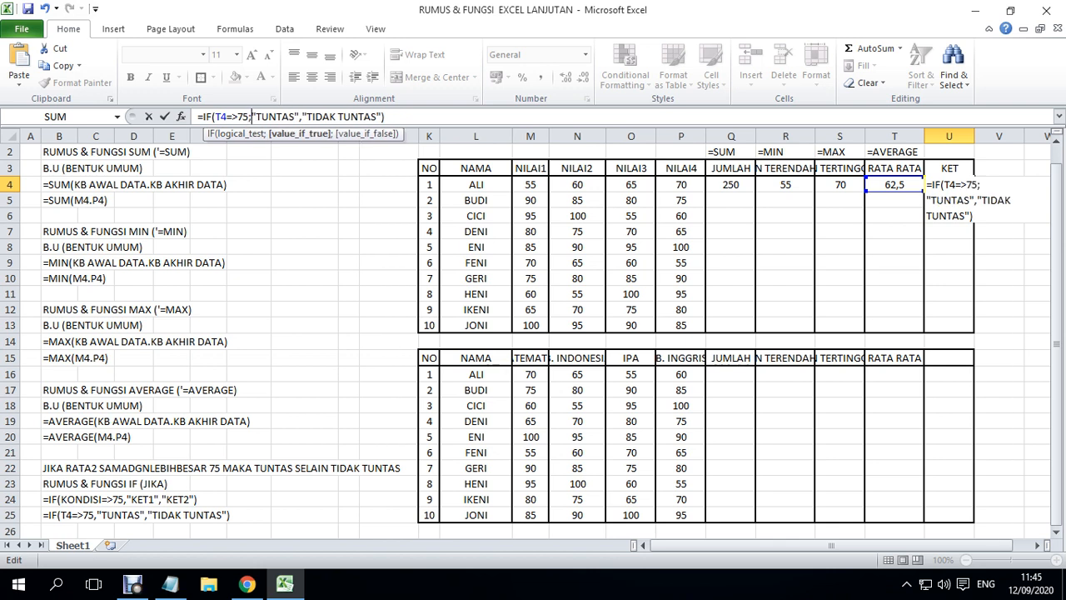
key(Right)
key(Right)
key(Right)
key(Right)
key(BackSpace)
text(;)
key(Return)
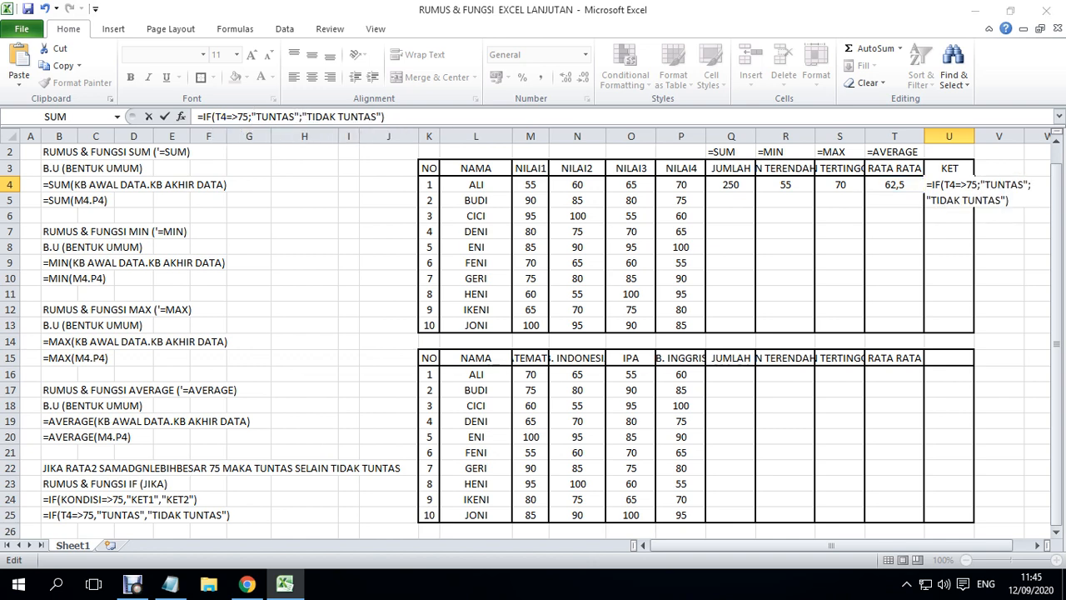
key(Return)
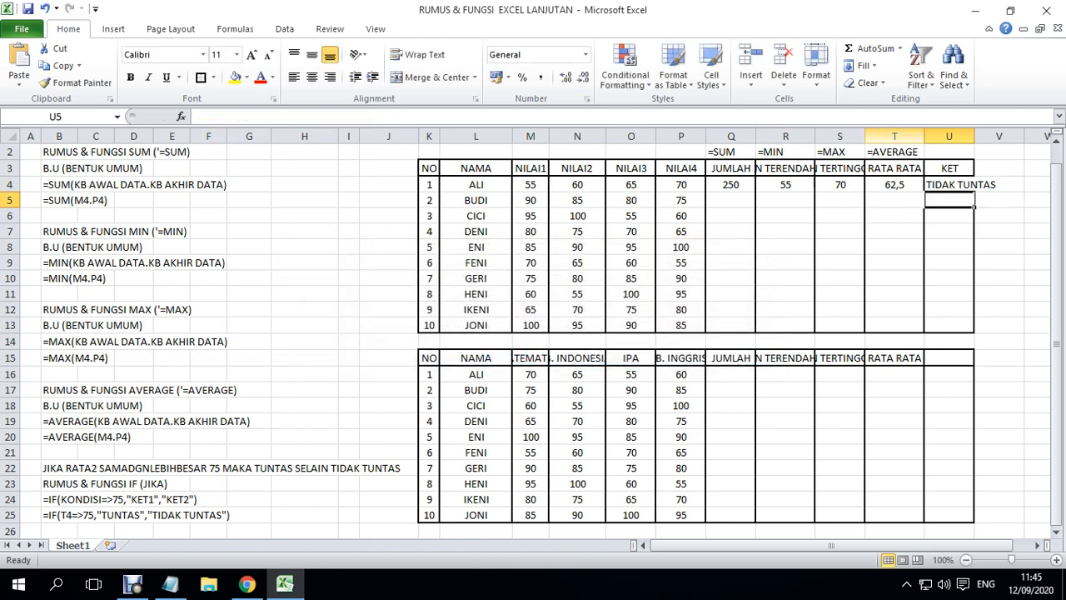
- Widen column U to fit the TIDAK TUNTAS text and check the formula in U4
drag(975, 136, 997, 136)
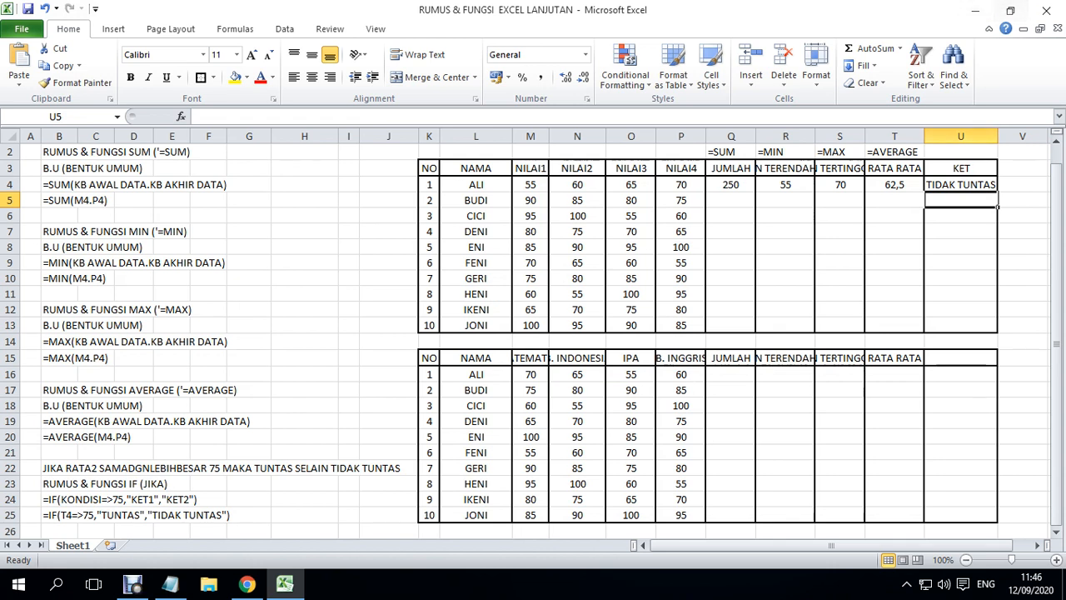
click(961, 232)
click(962, 185)
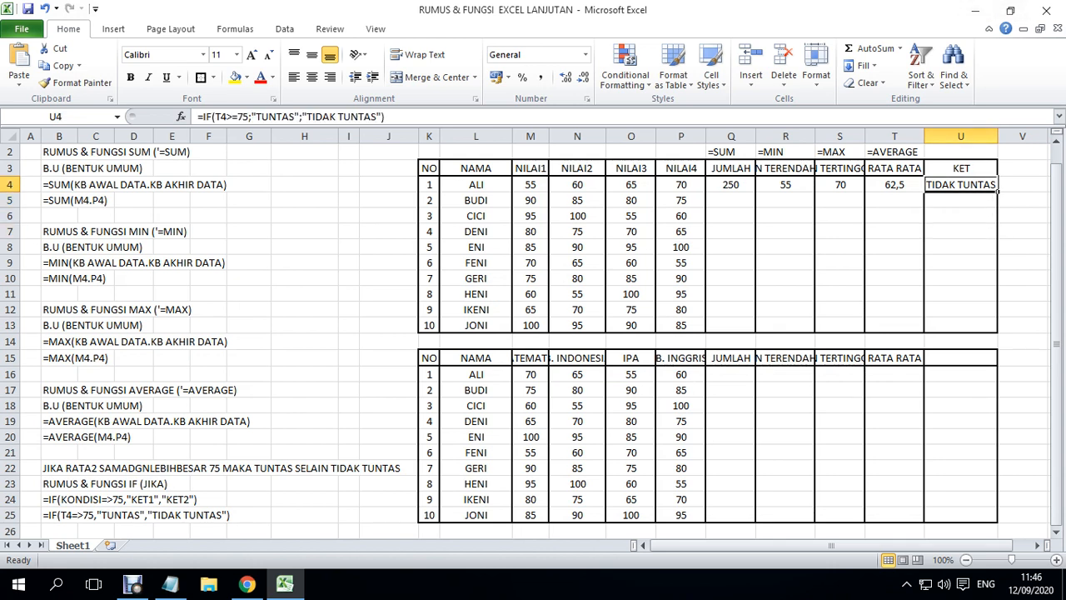
- Replace both commas in the general IF syntax note in B24 with semicolons
click(78, 499)
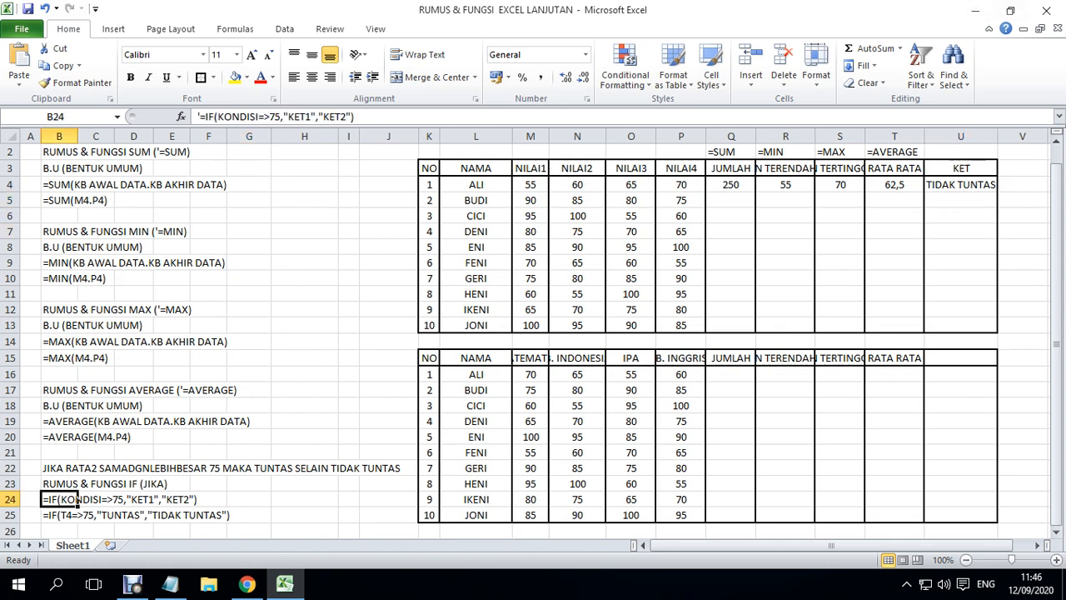
double_click(78, 499)
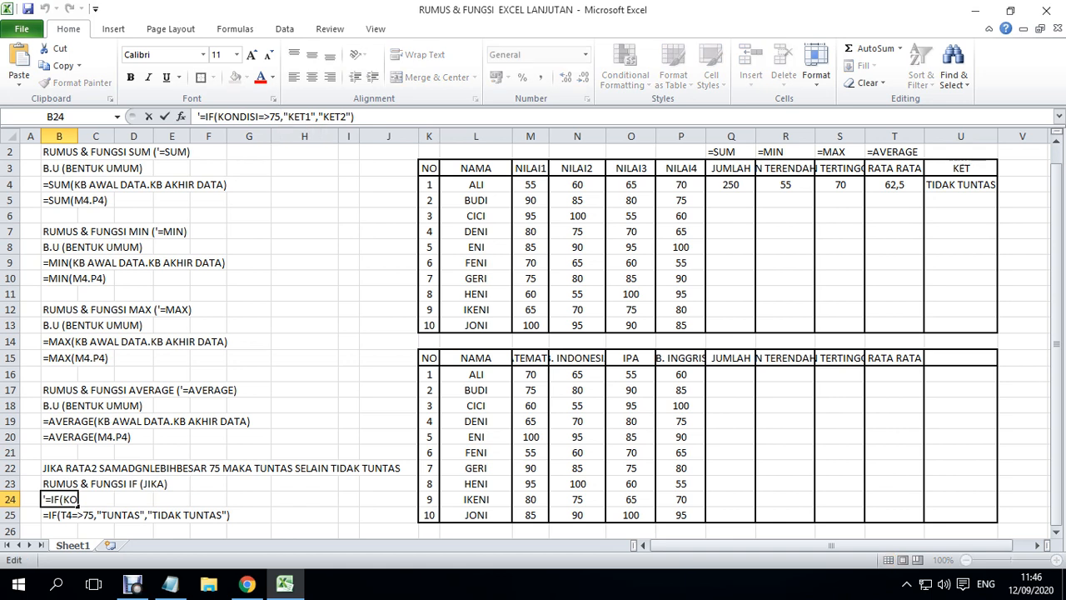
click(282, 117)
key(BackSpace)
text(;)
key(Right)
key(Right)
key(Right)
key(Right)
key(Right)
key(Right)
key(Right)
key(BackSpace)
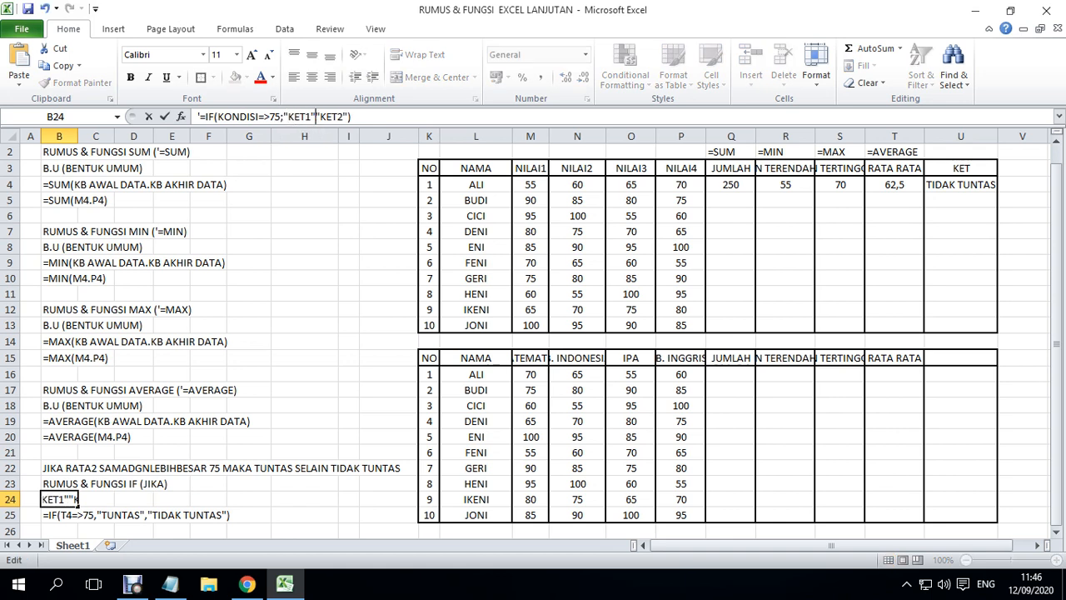
text(;)
key(Right)
key(Right)
key(Right)
key(Right)
key(Return)
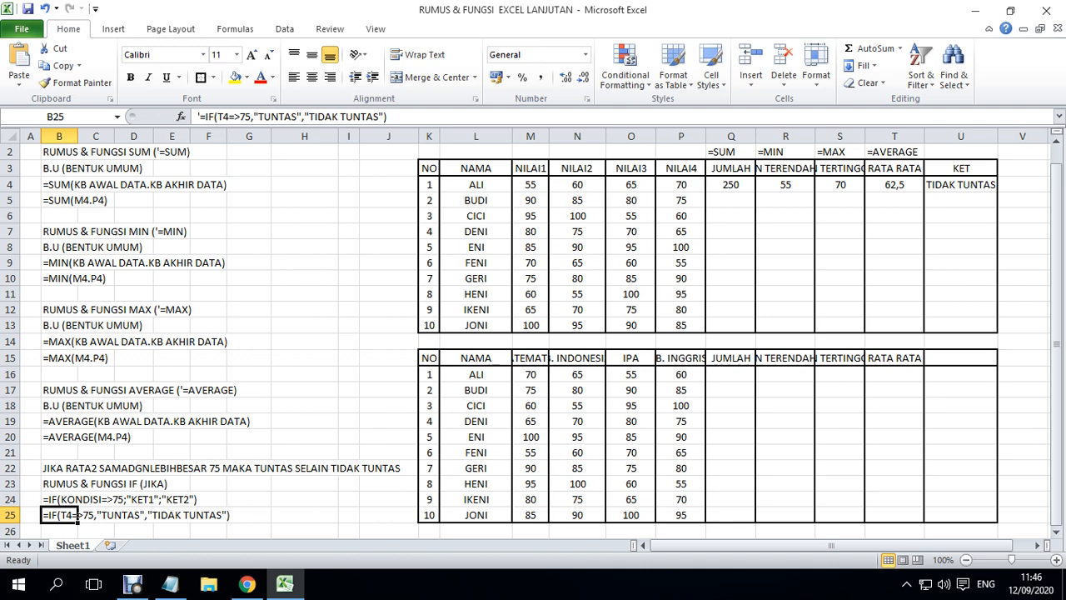
click(578, 422)
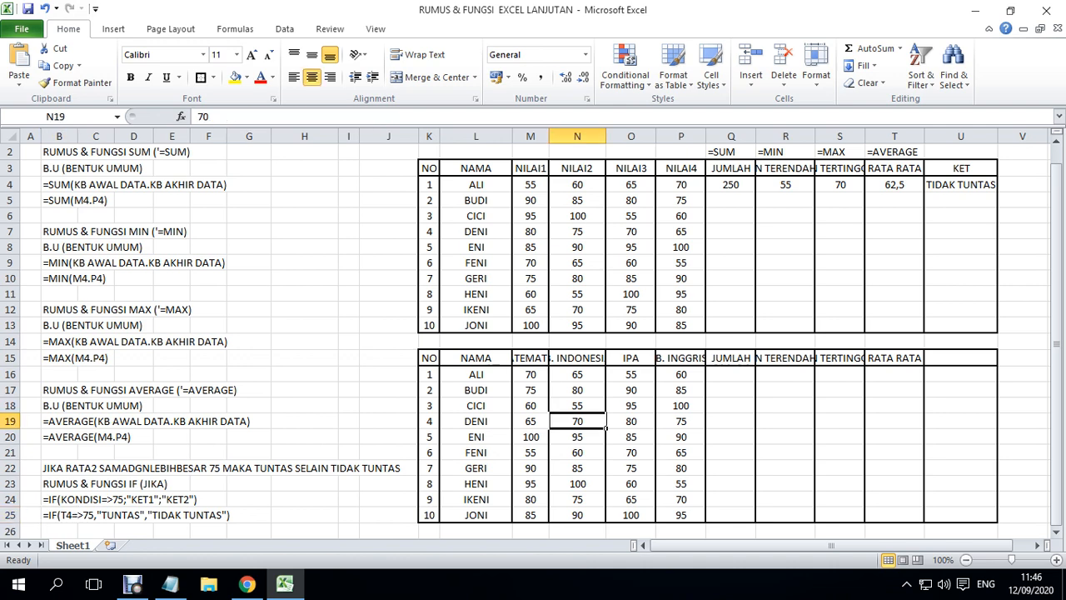
scroll(577, 422, down, 3)
scroll(578, 422, up, 2)
scroll(578, 422, down, 2)
scroll(533, 333, up, 2)
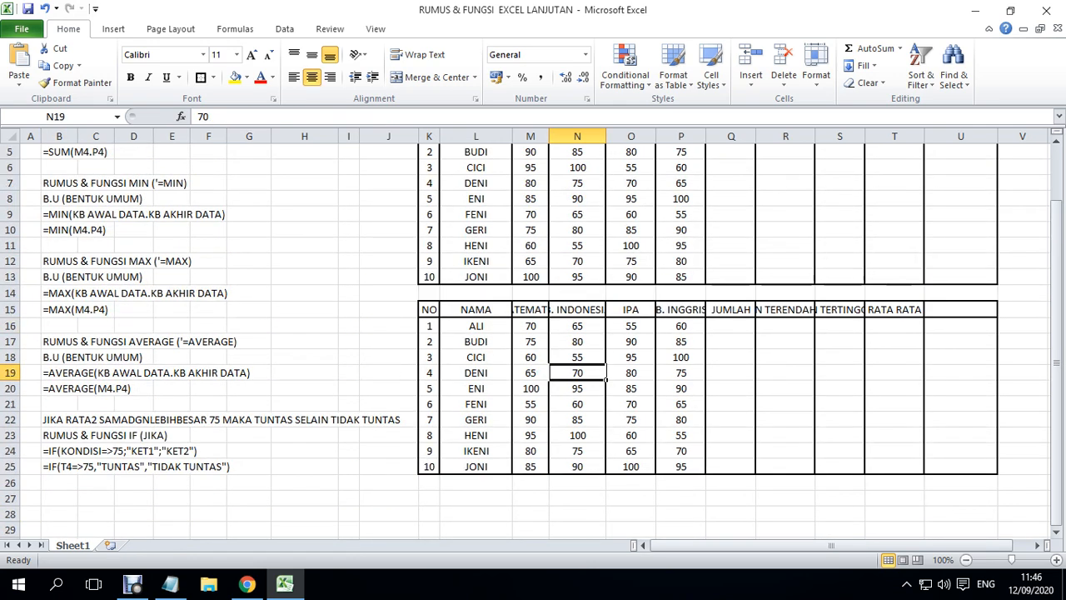
drag(1056, 385, 1056, 379)
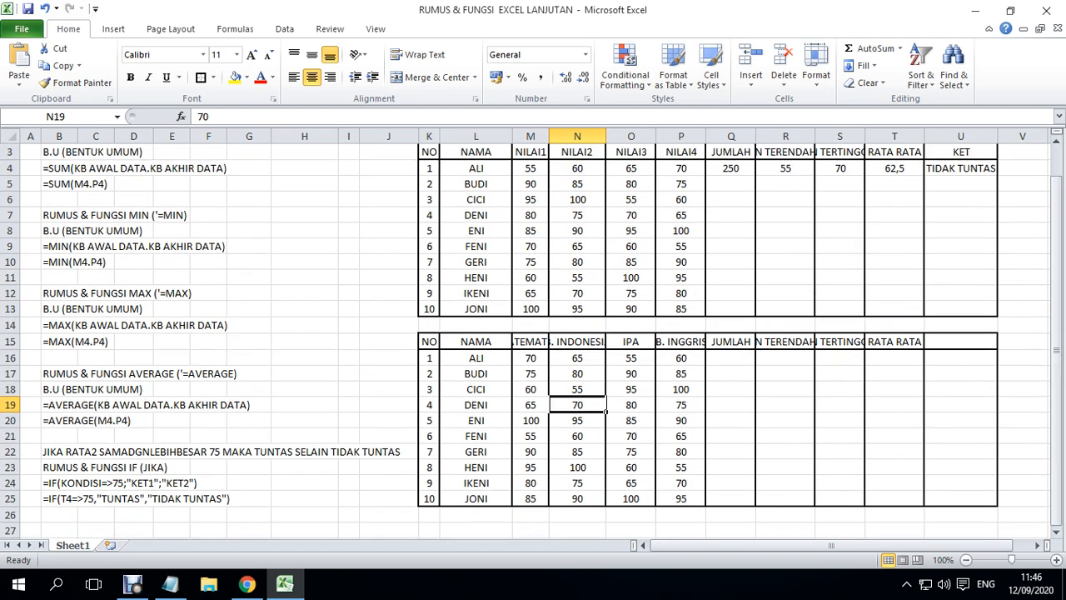
click(530, 436)
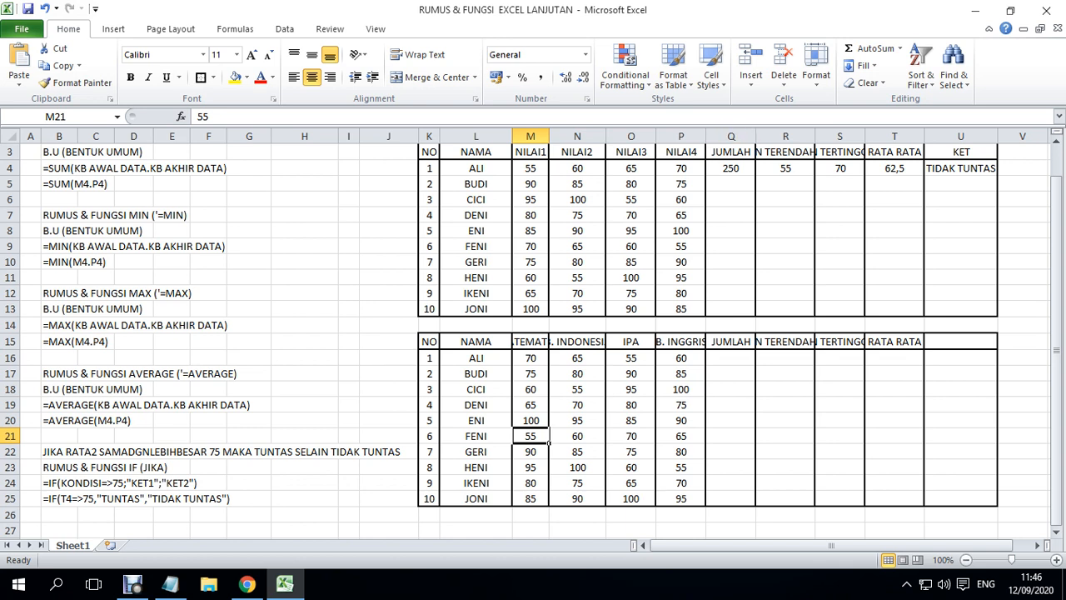
- Widen columns P, M, N, R and S so that the subject and lowest/highest score headings fit
drag(705, 135, 715, 136)
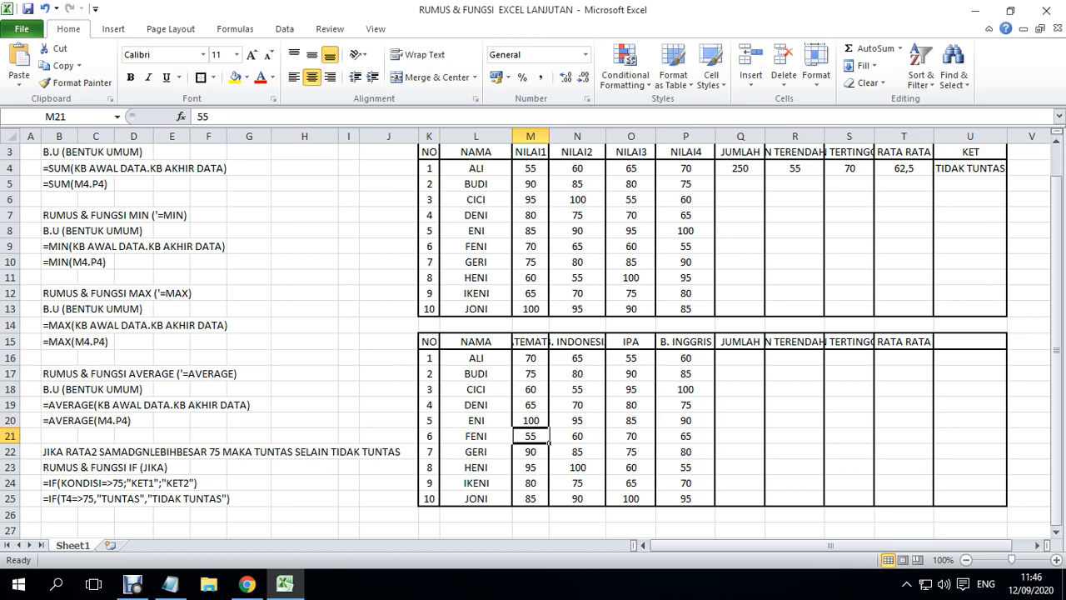
double_click(549, 136)
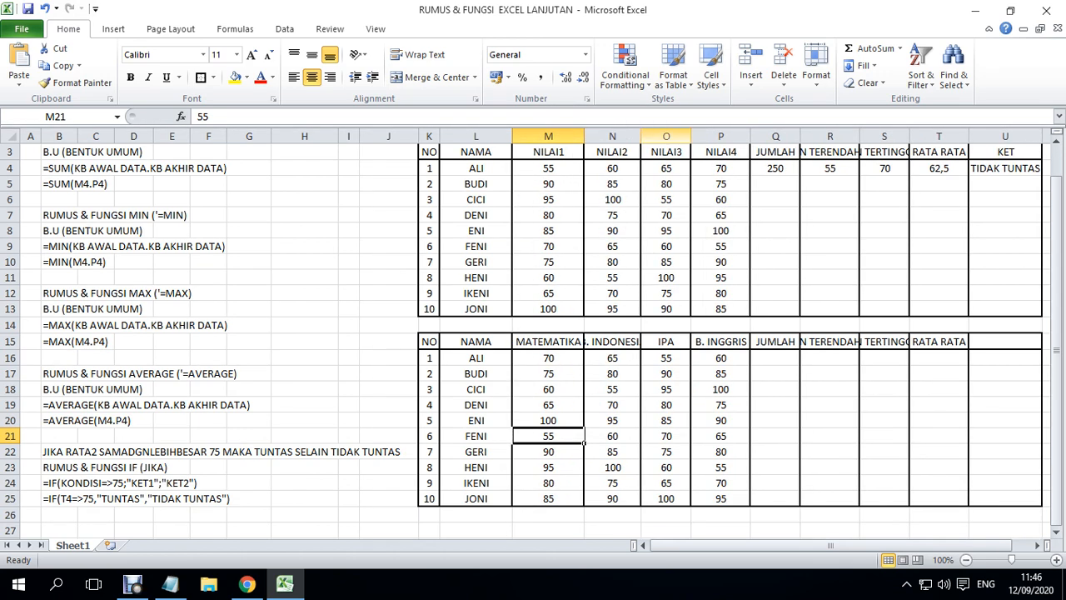
double_click(640, 136)
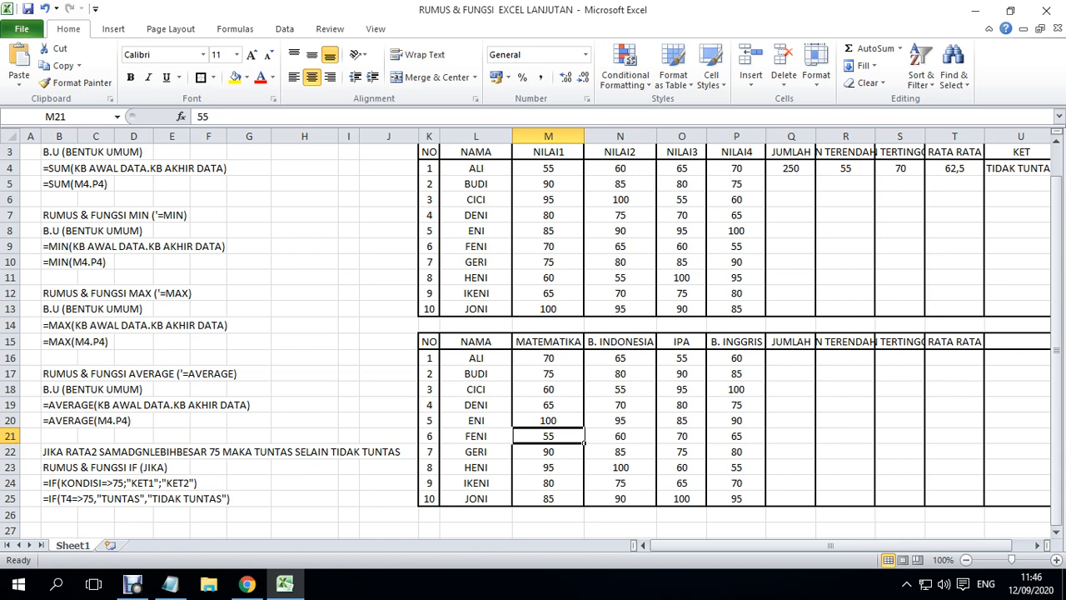
double_click(875, 135)
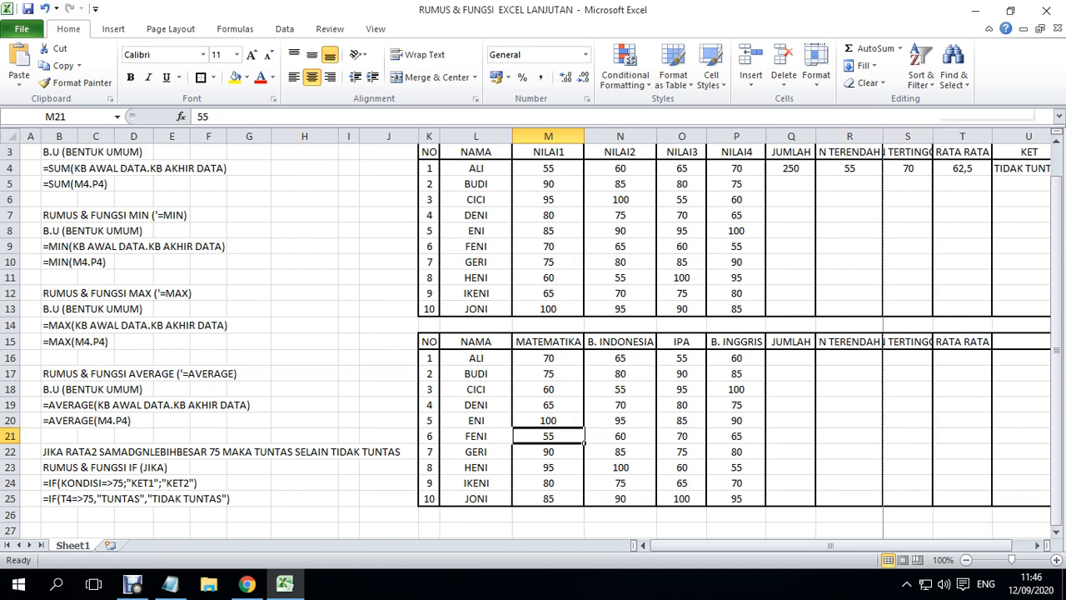
double_click(933, 136)
- Enter the heading KETERANGAN in U15, the empty last header cell of the lower score table
click(691, 545)
drag(822, 545, 859, 544)
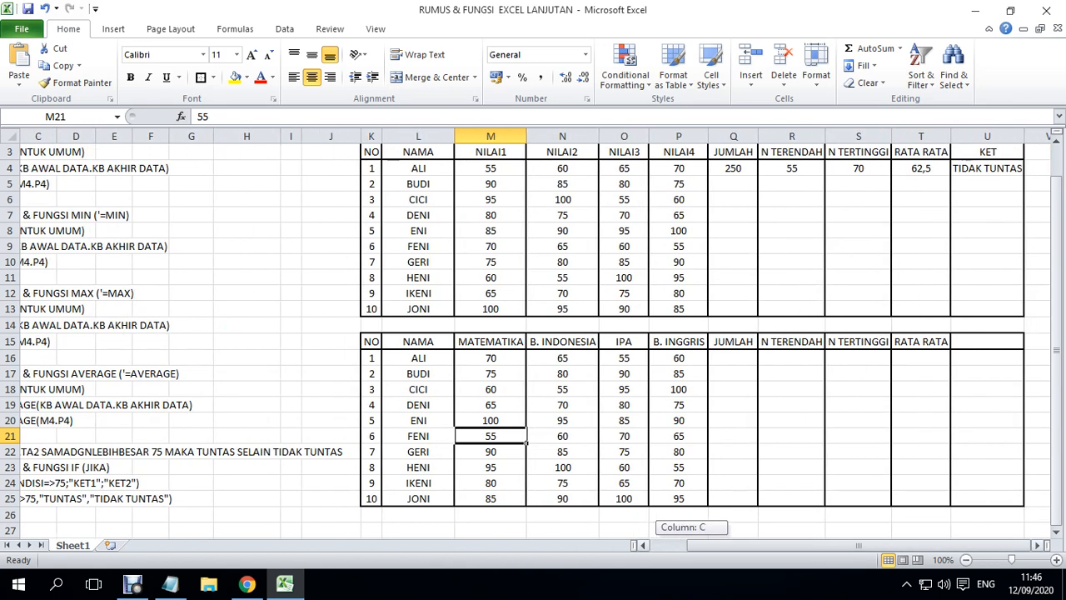
click(989, 341)
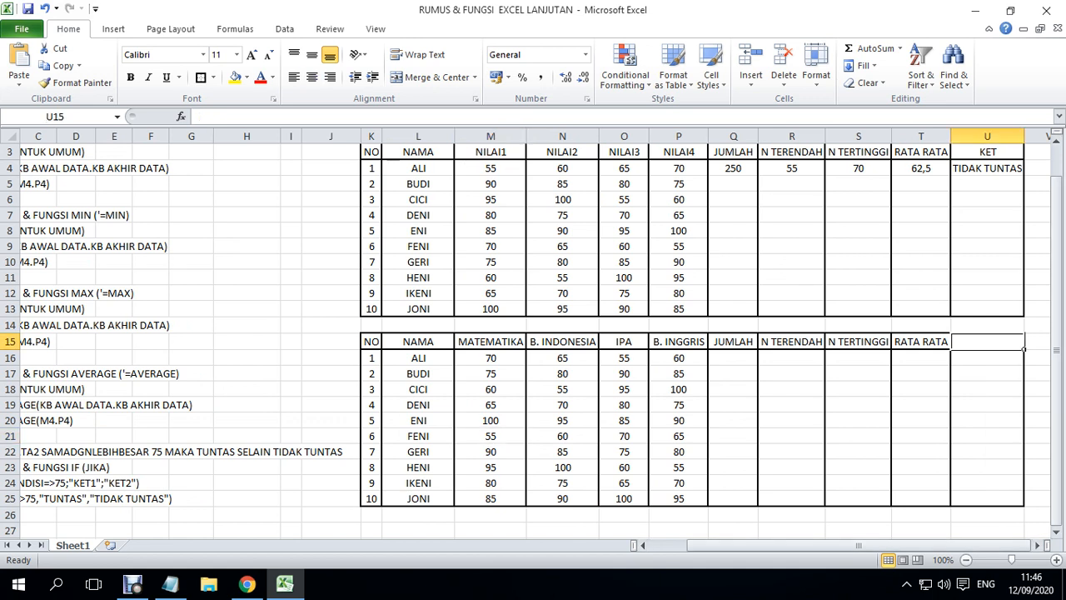
text(KETER)
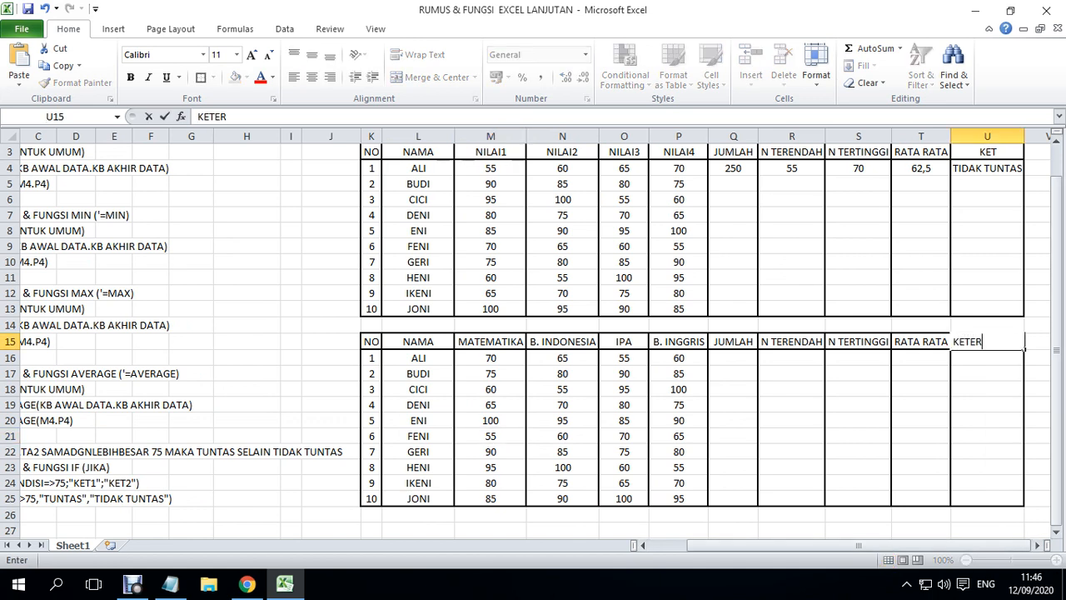
text(ANGAN)
key(Return)
key(Up)
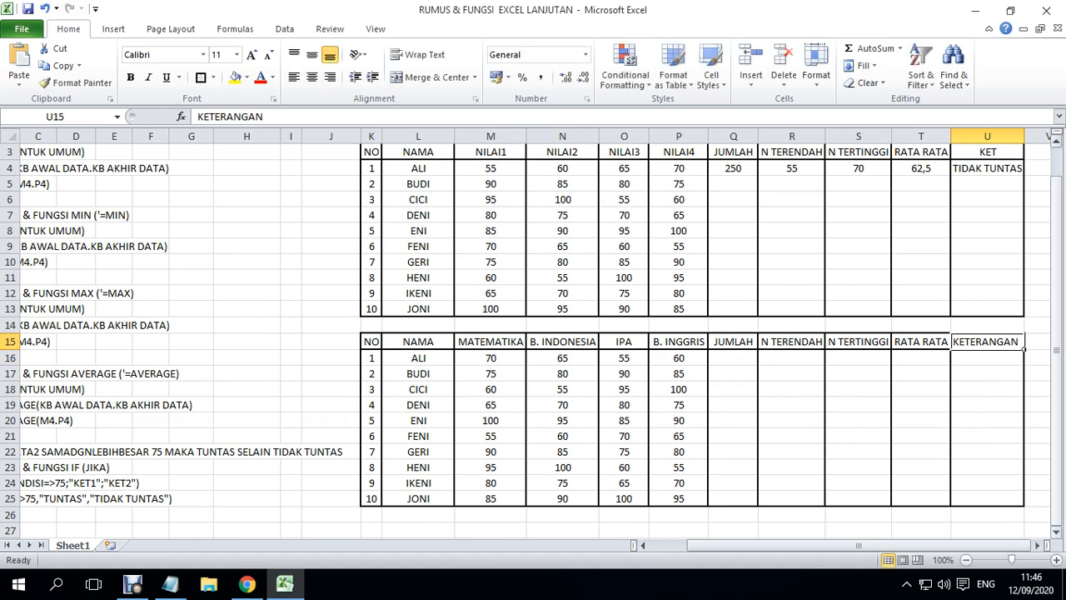
drag(723, 546, 686, 545)
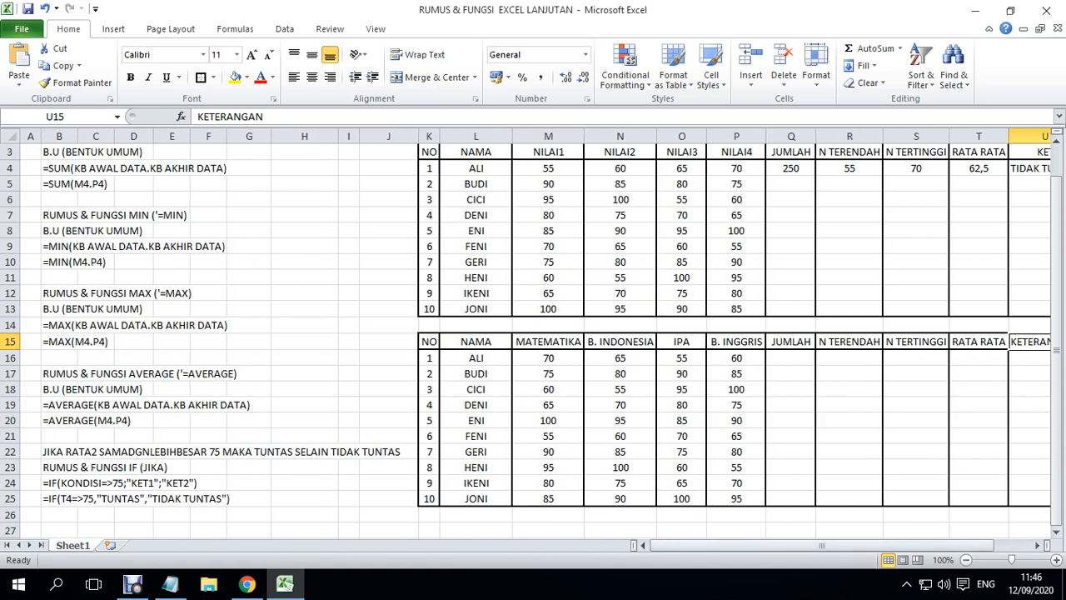
drag(1056, 381, 1057, 379)
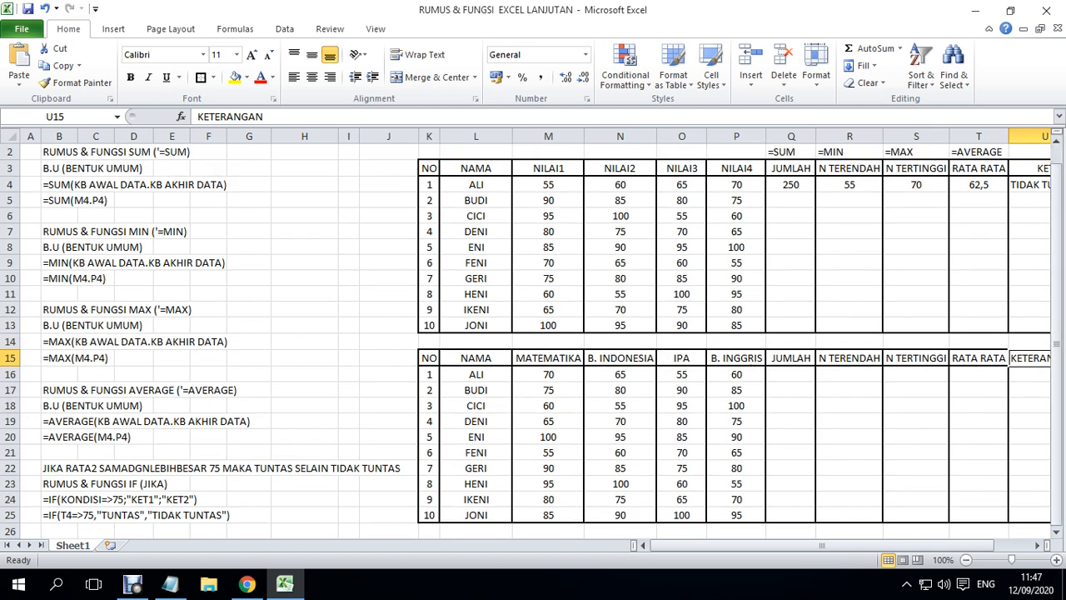